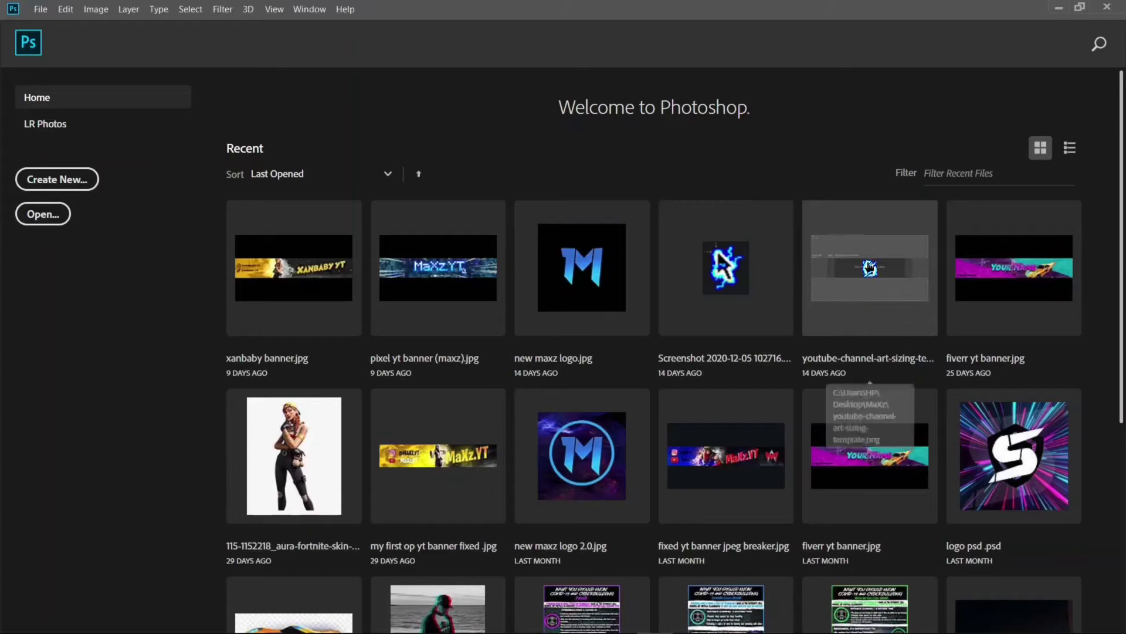
Open youtube-channel-art-sizing-template.png and add guides at the canvas top and band start.
left_click(863, 315)
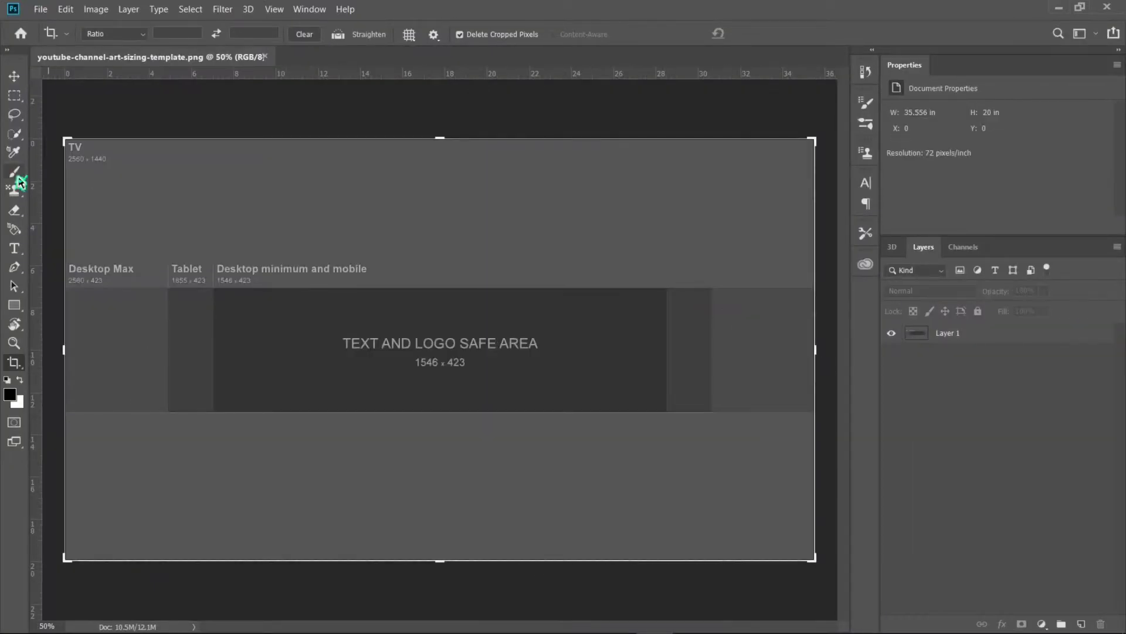
left_click_drag(83, 75, 118, 138)
left_click_drag(187, 73, 187, 285)
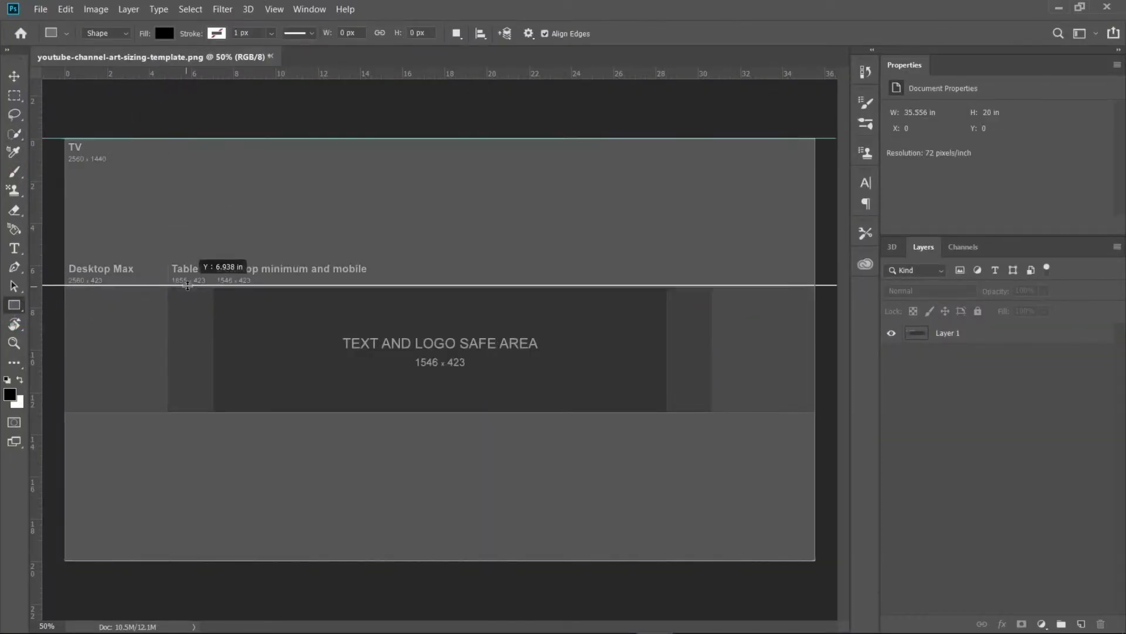
Zoom in and set the banner-band top guide exactly at 7 inches.
key("ctrl+plus")
key("ctrl+plus")
key("ctrl+plus")
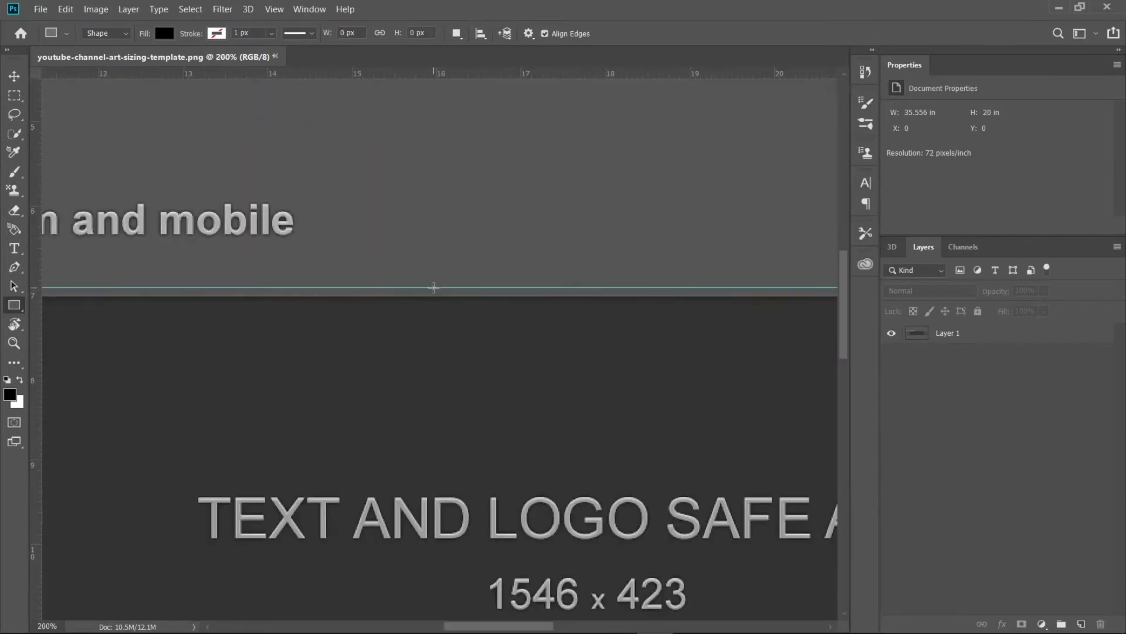
key("m")
key("v")
left_click_drag(427, 288, 427, 295)
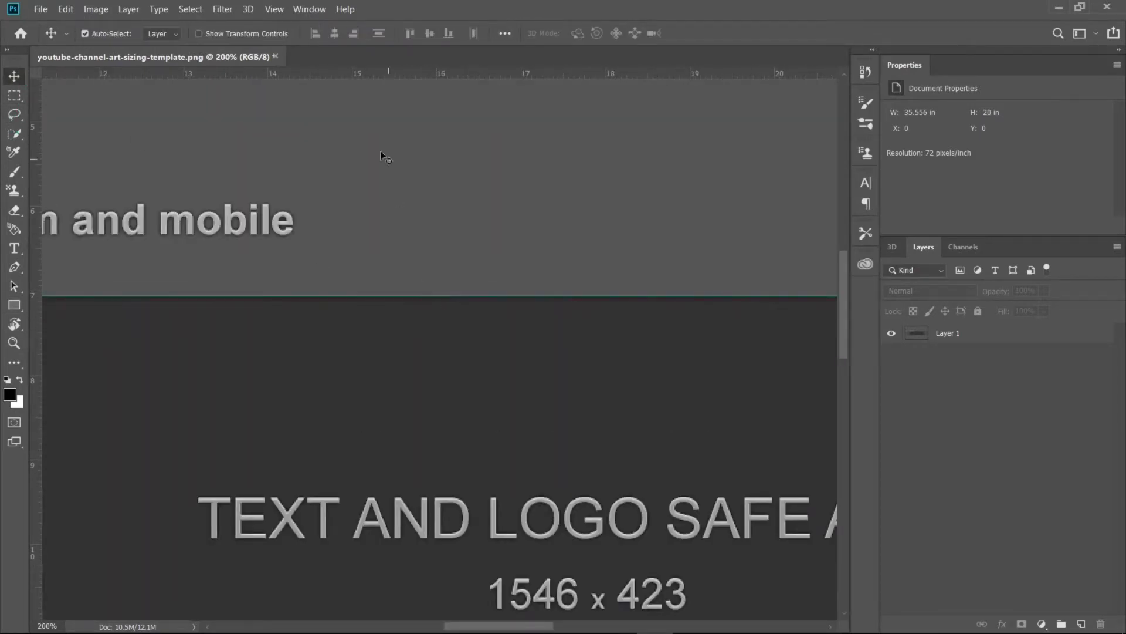
Add guides at the band's bottom edge (about 13 in) and the canvas bottom at 20 in.
scroll(465, 86, "down", 5)
mouse_move(463, 75)
left_mouse_down()
mouse_move(483, 432)
mouse_move(452, 423)
left_mouse_up()
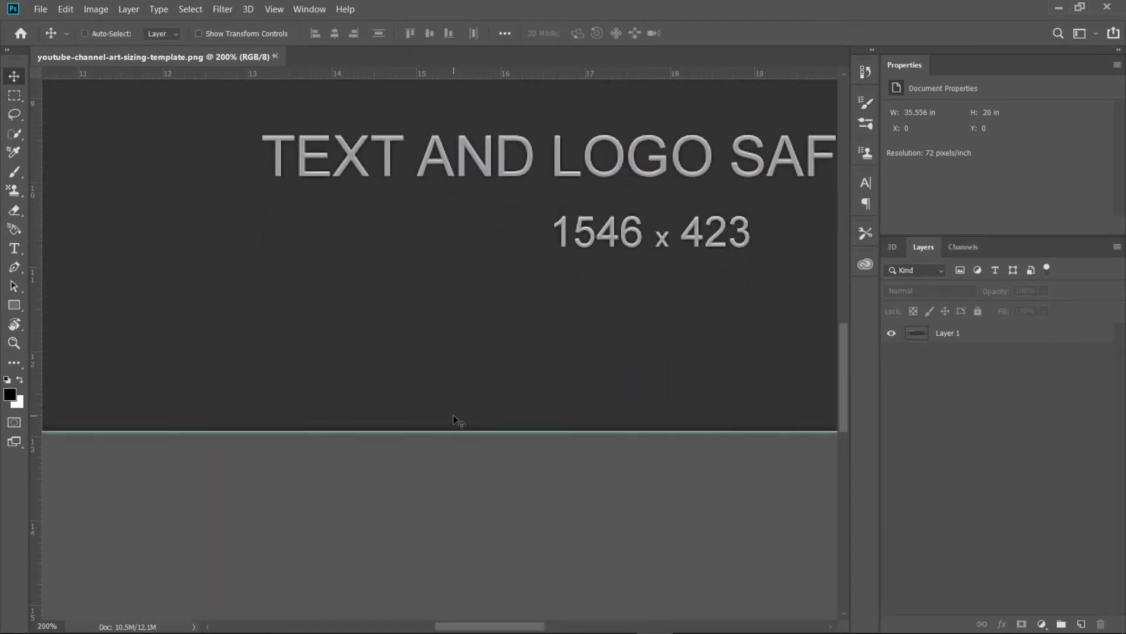
key("ctrl+minus")
key("ctrl+minus")
key("ctrl+minus")
left_click_drag(498, 75, 512, 556)
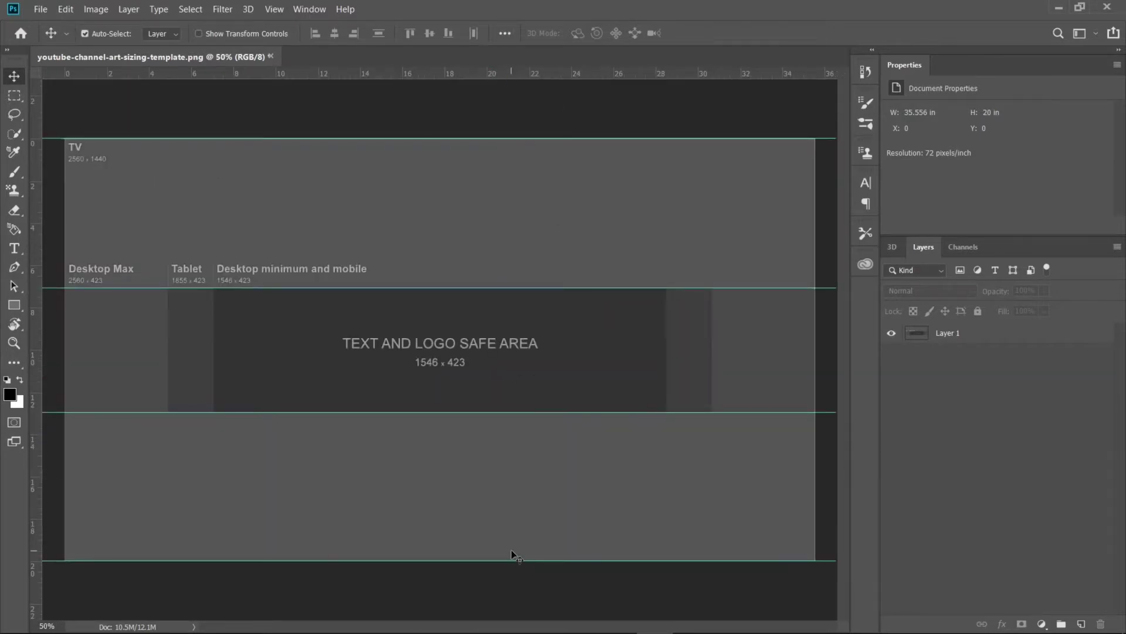
Draw a black rectangle over the bottom band and move a duplicate onto the top band.
key("u")
left_click_drag(64, 412, 815, 561)
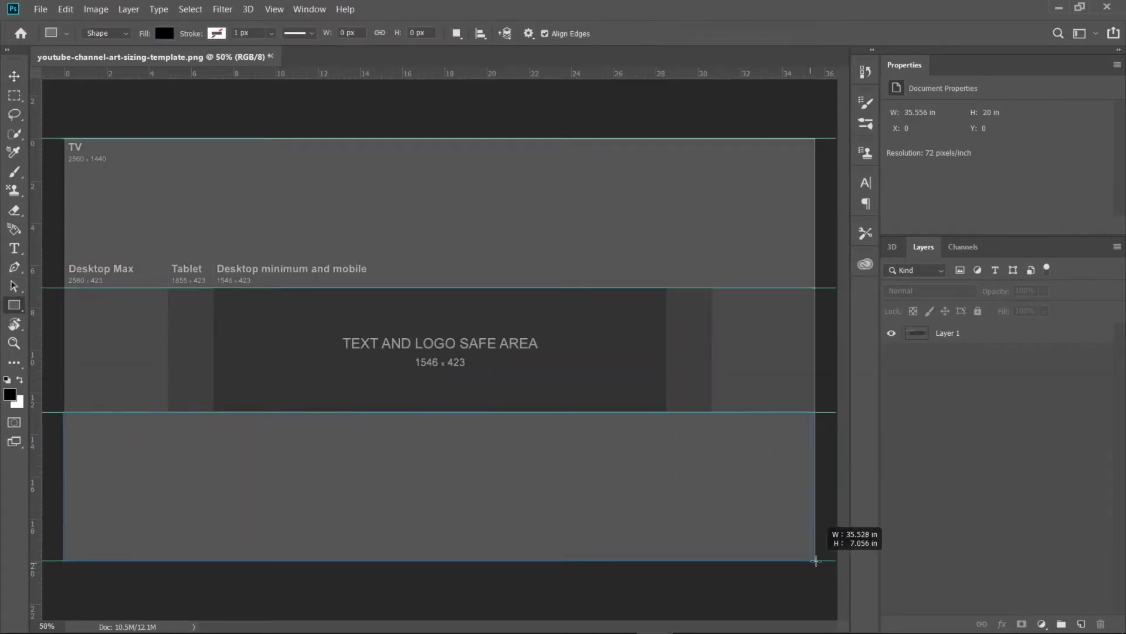
key("ctrl+j")
key("ctrl+t")
left_click_drag(421, 497, 420, 223)
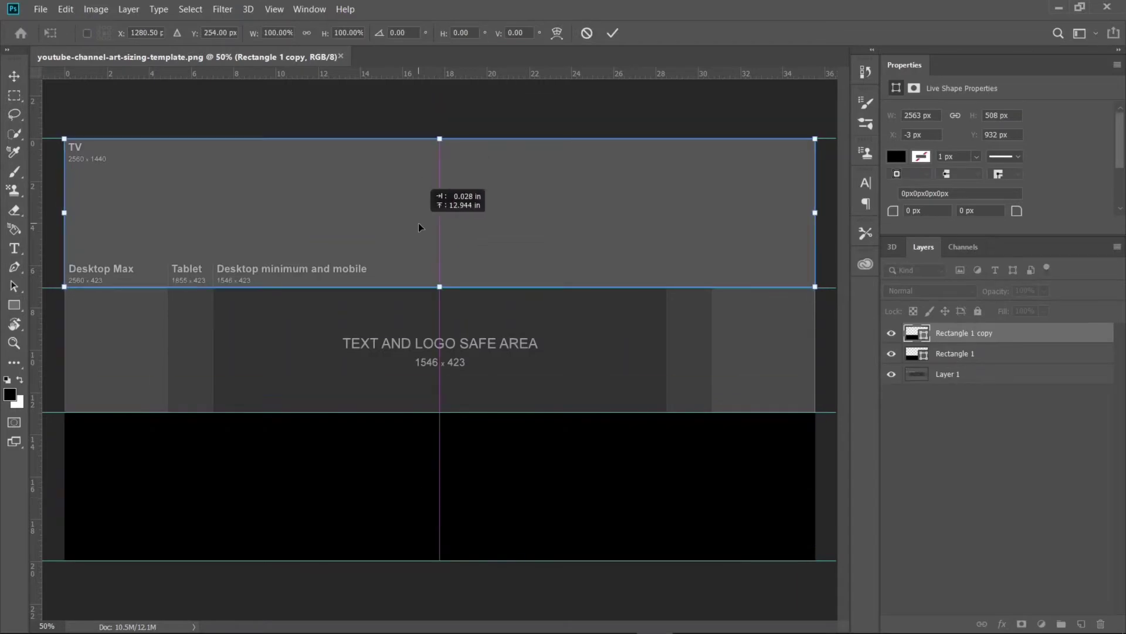
key("Return")
Try placing a linked image from the Desktop MaXz folder and dismiss the placement error.
left_click(24, 10)
left_click(94, 291)
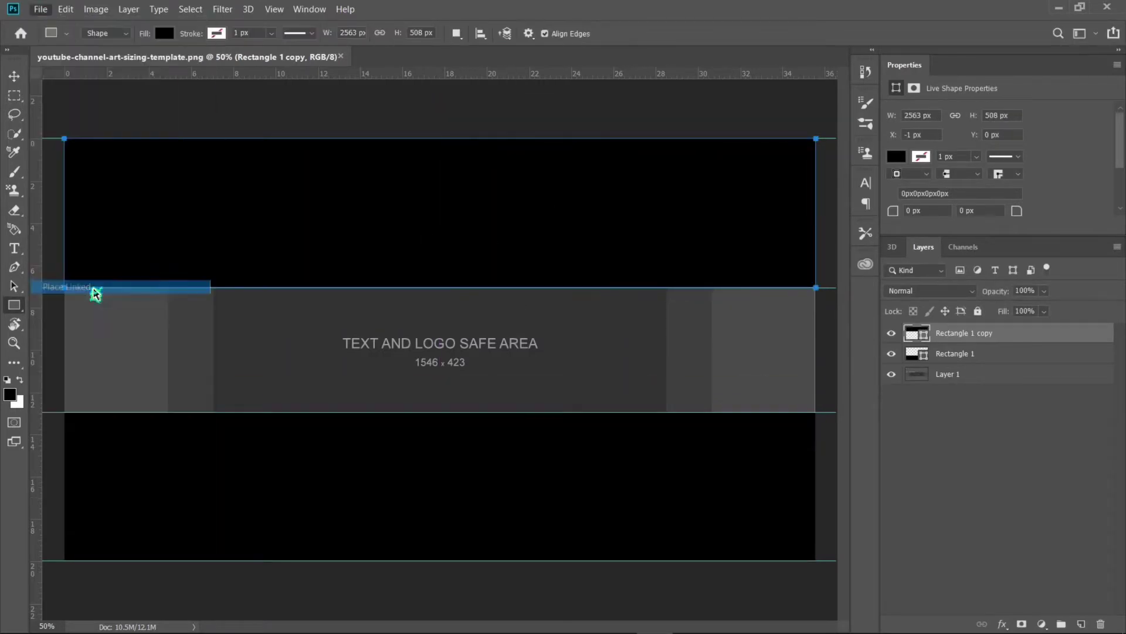
left_click(73, 152)
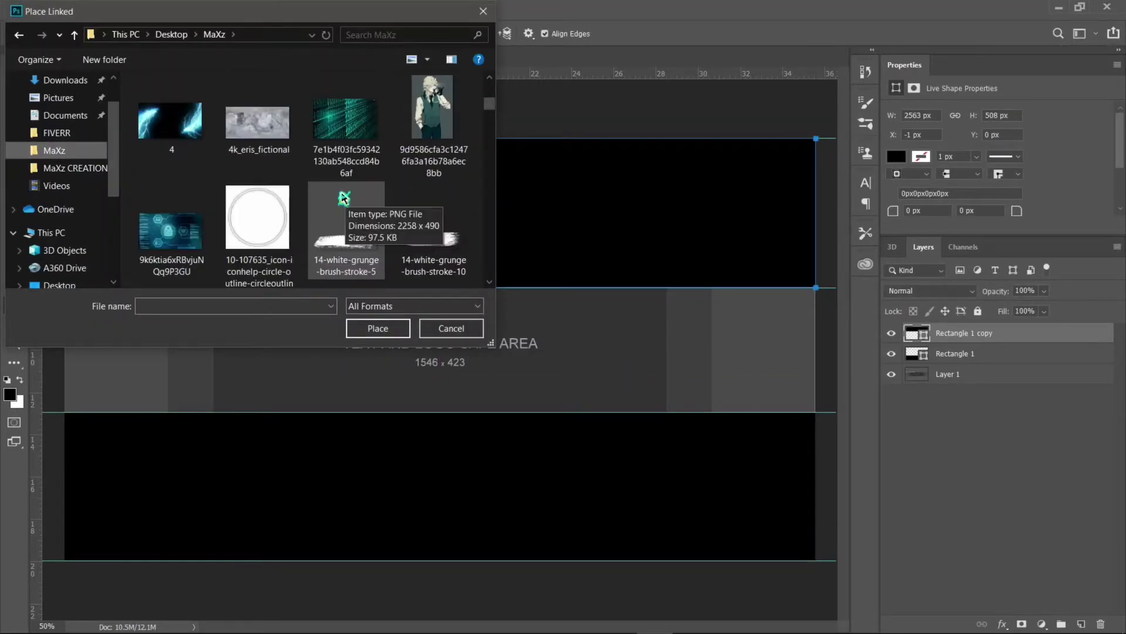
scroll(315, 196, "down", 3)
scroll(307, 184, "down", 3)
scroll(307, 181, "down", 3)
scroll(311, 182, "down", 3)
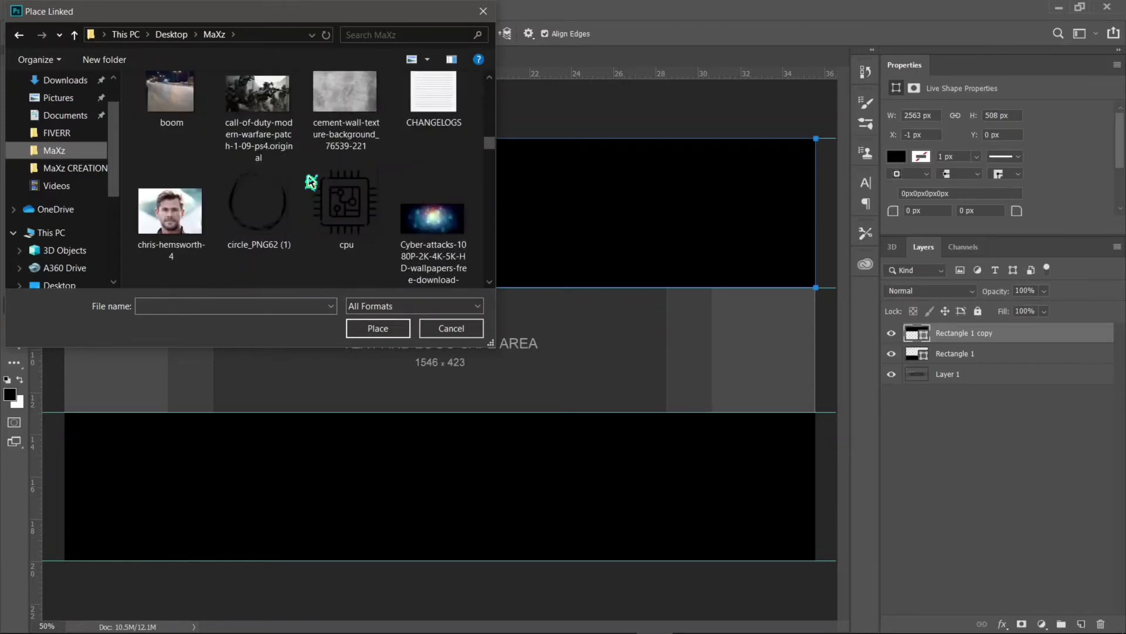
key("Escape")
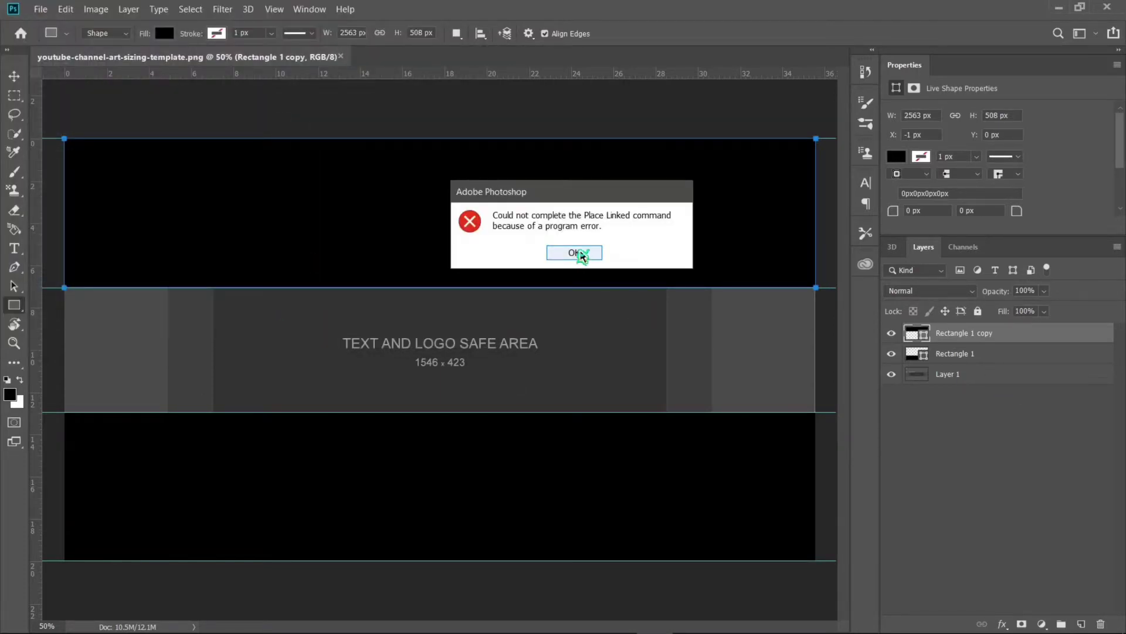
left_click(575, 253)
Reopen Place Linked and browse for the image to place.
key("v")
left_click(93, 111)
left_click(40, 9)
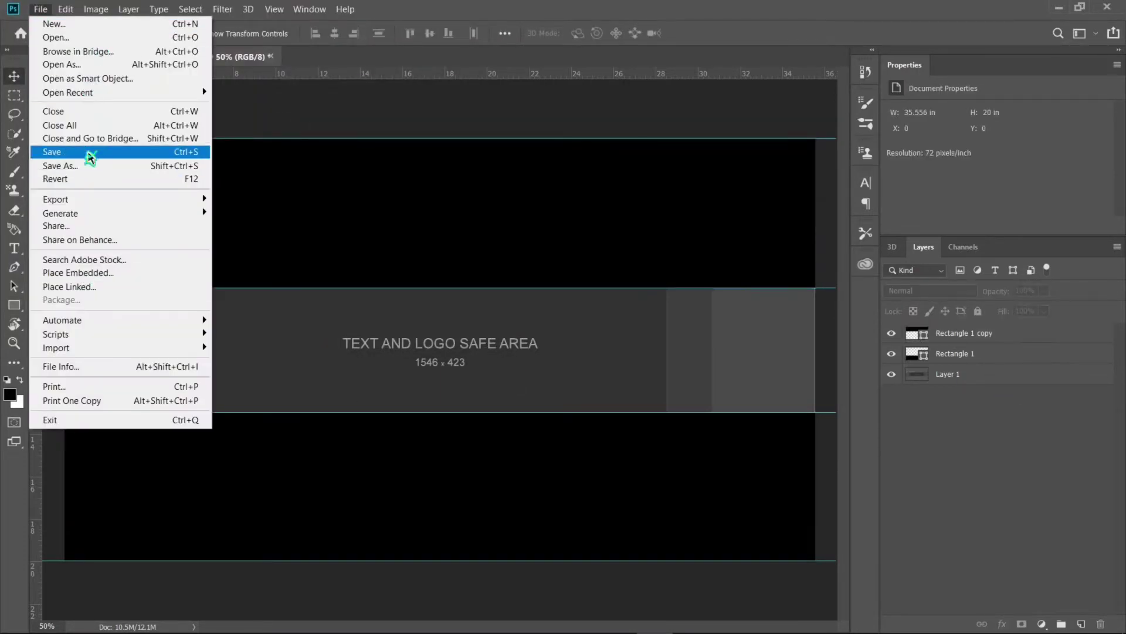
left_click(70, 286)
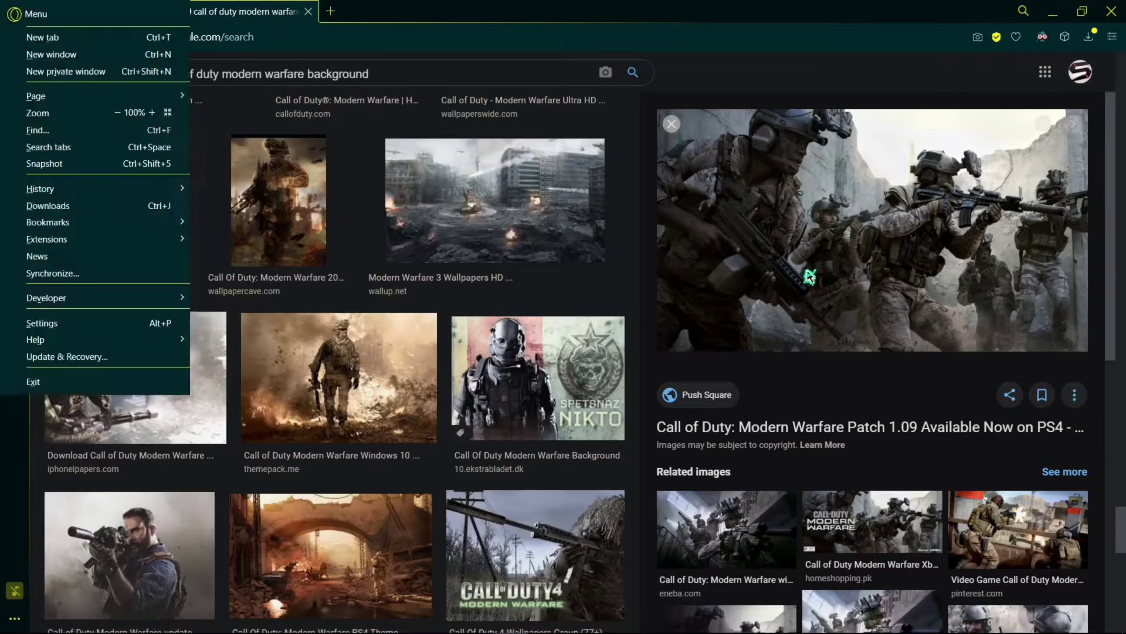
scroll(810, 276, "down", 5)
left_click(727, 176)
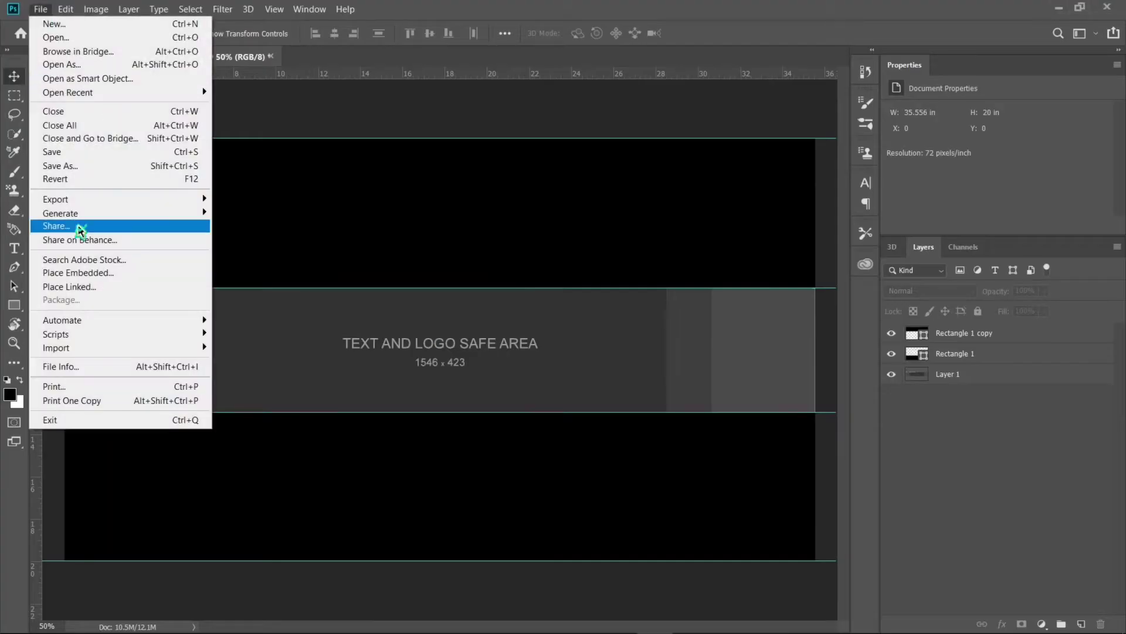
Place the Call-of-Duty-Modern-Warfare image linked, scaled to fill the canvas width.
left_click(70, 286)
scroll(250, 176, "down", 3)
scroll(251, 176, "down", 3)
scroll(250, 153, "down", 3)
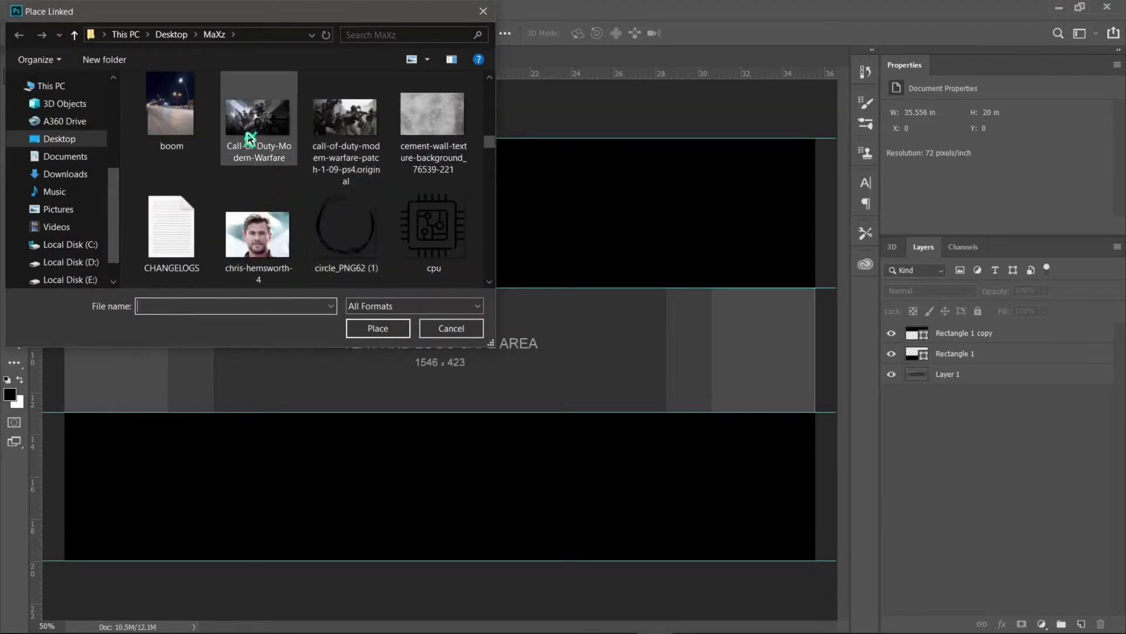
double_click(251, 139)
left_click_drag(410, 294, 323, 293)
left_click_drag(627, 348, 813, 361)
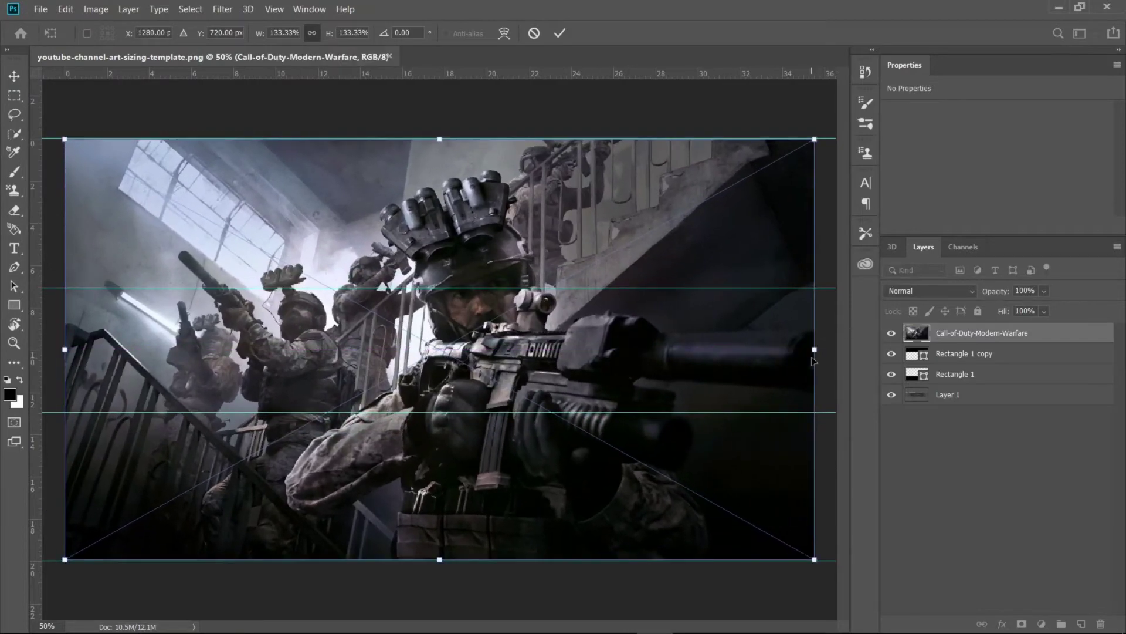
key("Return")
Move the image below the black rectangles and lower it within the middle strip.
key("ctrl+[")
key("ctrl+[")
key("ctrl+t")
left_click_drag(71, 125, 70, 152)
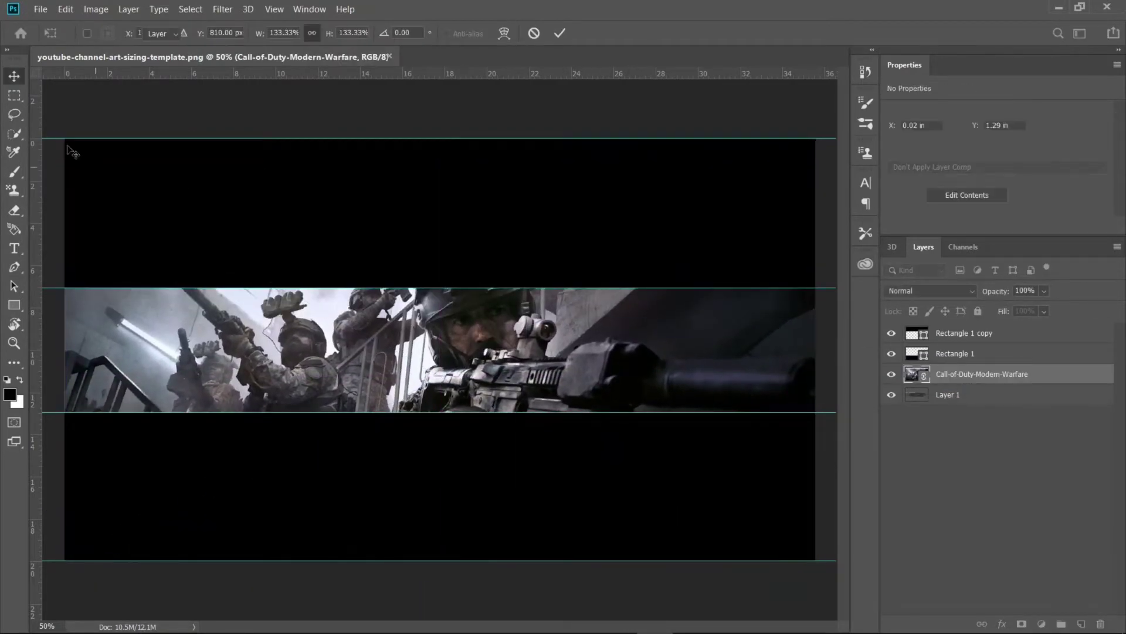
key("Return")
Try darkening, desaturating and green-shifting the image in Hue/Saturation, then discard it.
left_click(95, 9)
left_click(299, 112)
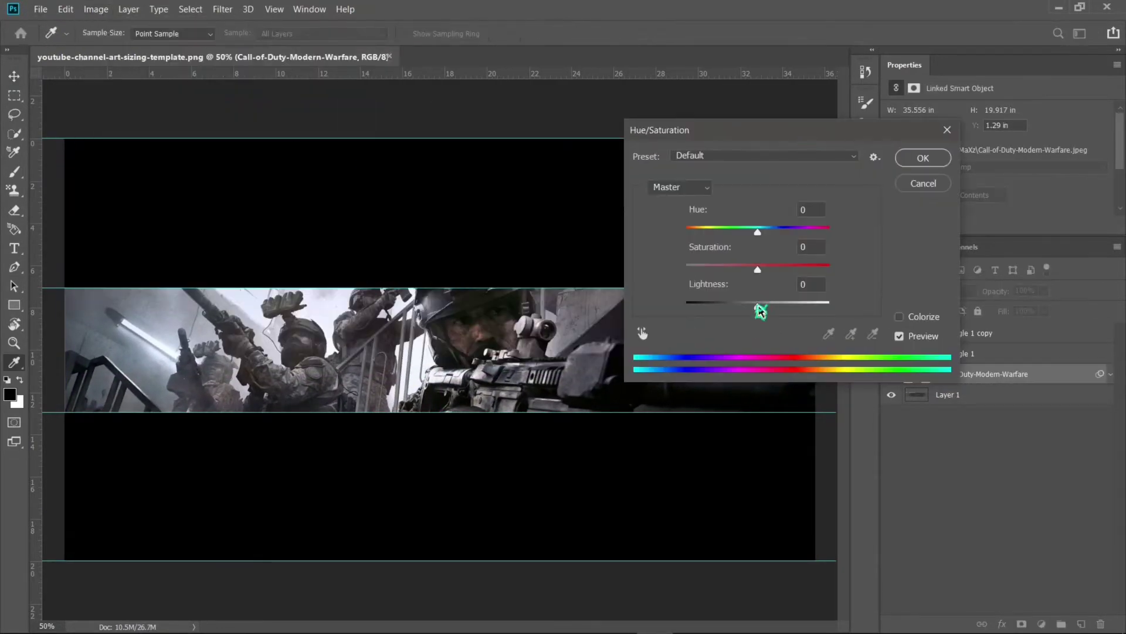
left_click_drag(761, 311, 753, 309)
mouse_move(758, 270)
left_mouse_down()
mouse_move(749, 275)
mouse_move(789, 273)
left_mouse_up()
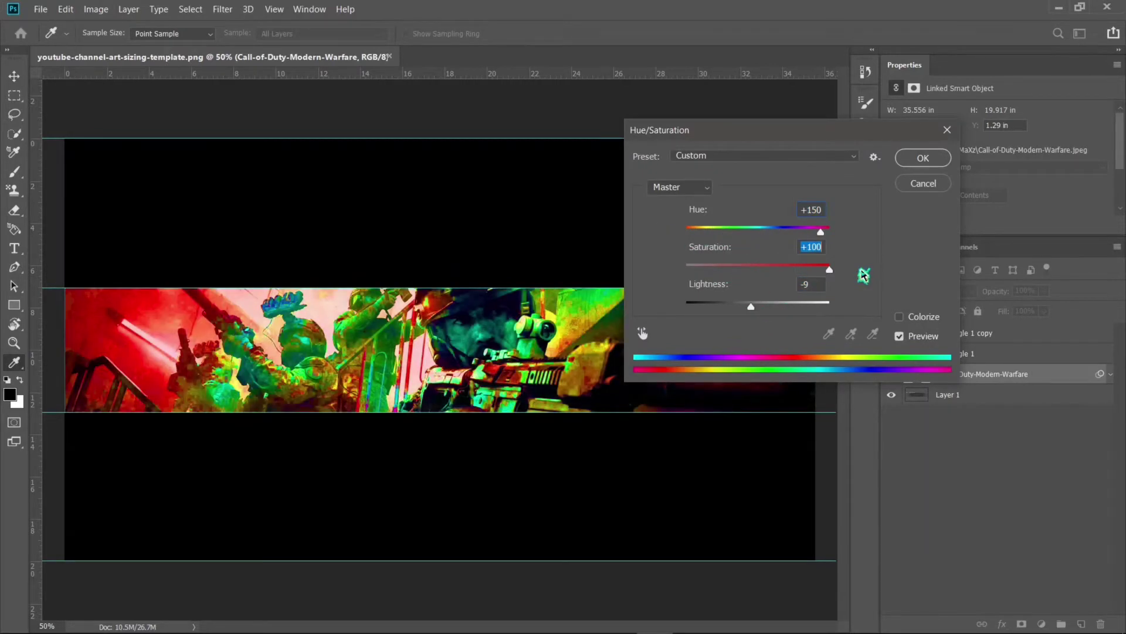
left_click_drag(752, 239, 725, 238)
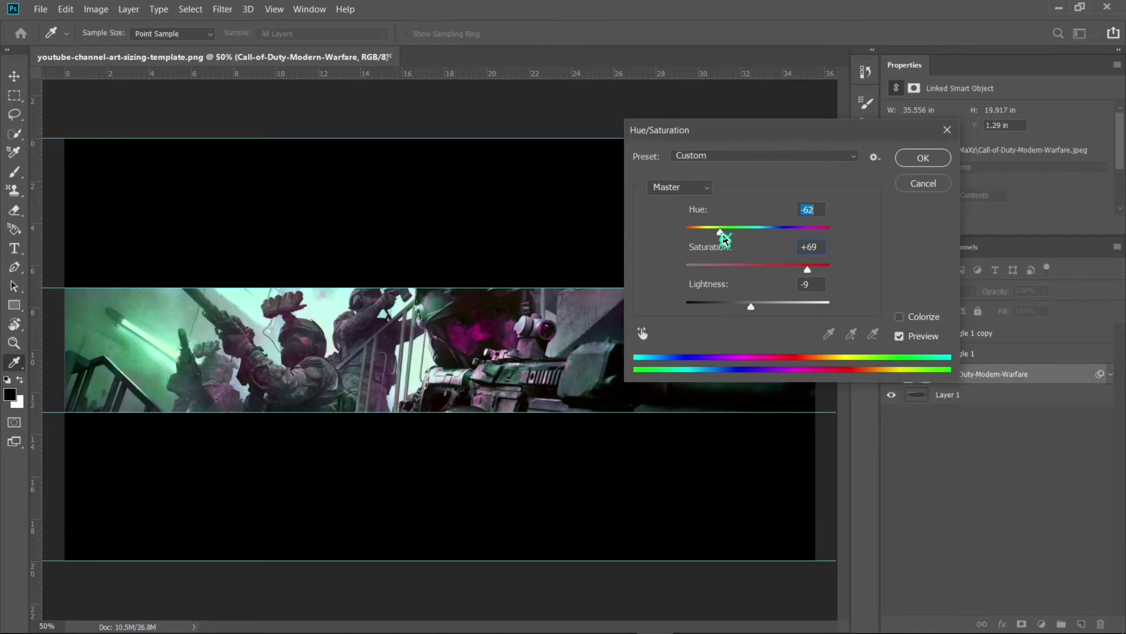
left_click(918, 147)
Apply Black & White and then a Hue/Saturation filter to the image.
left_click(99, 9)
left_click(294, 142)
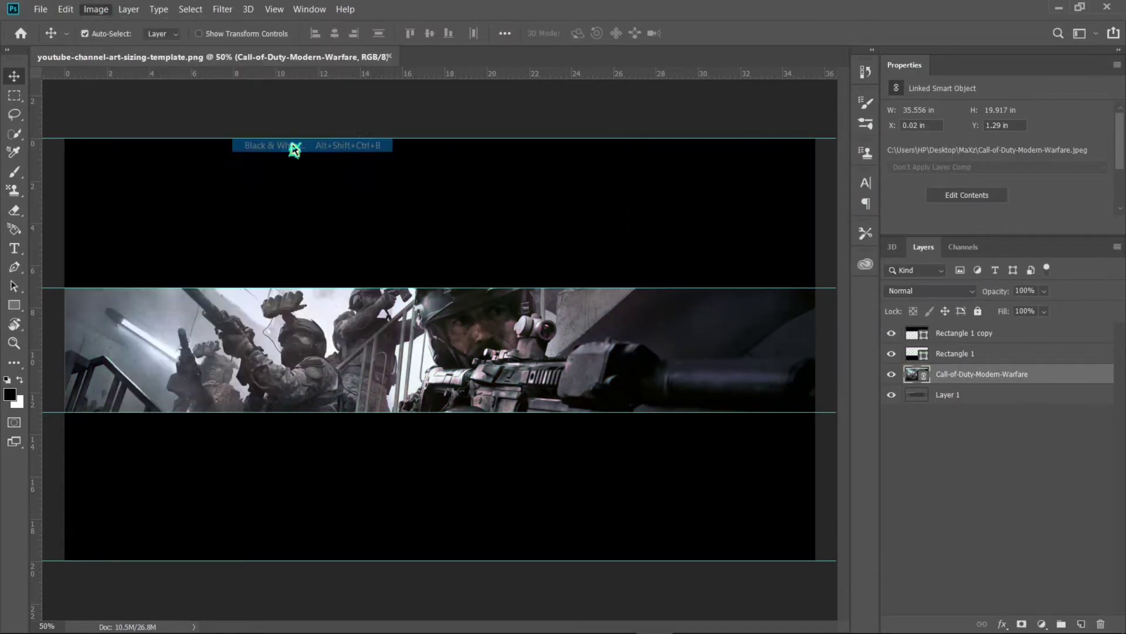
left_click(669, 98)
left_click(97, 8)
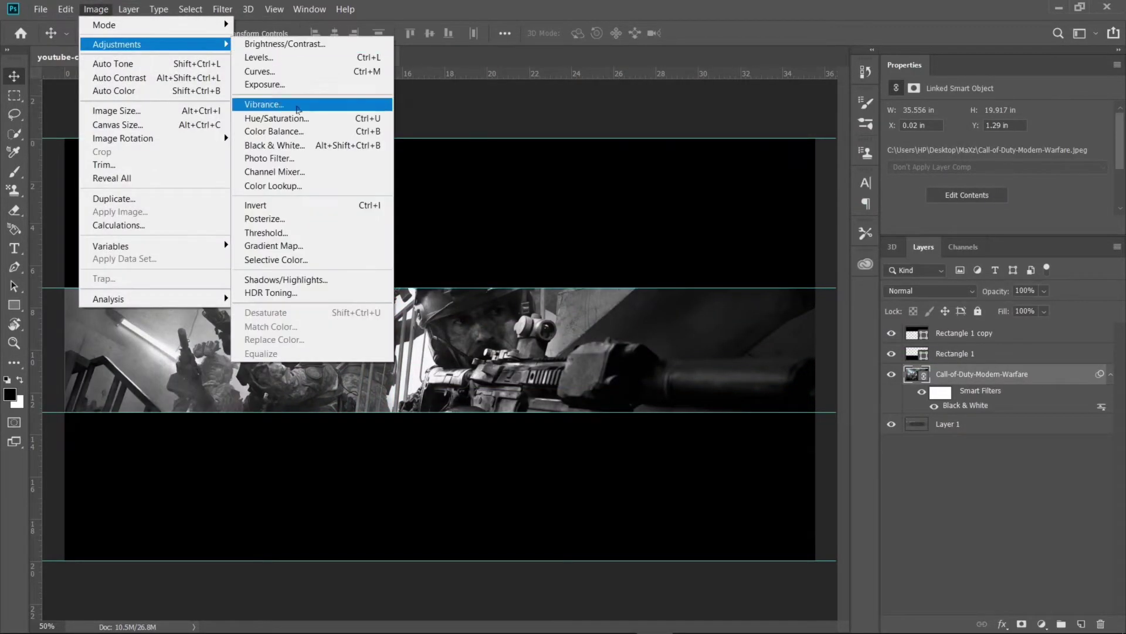
left_click(293, 117)
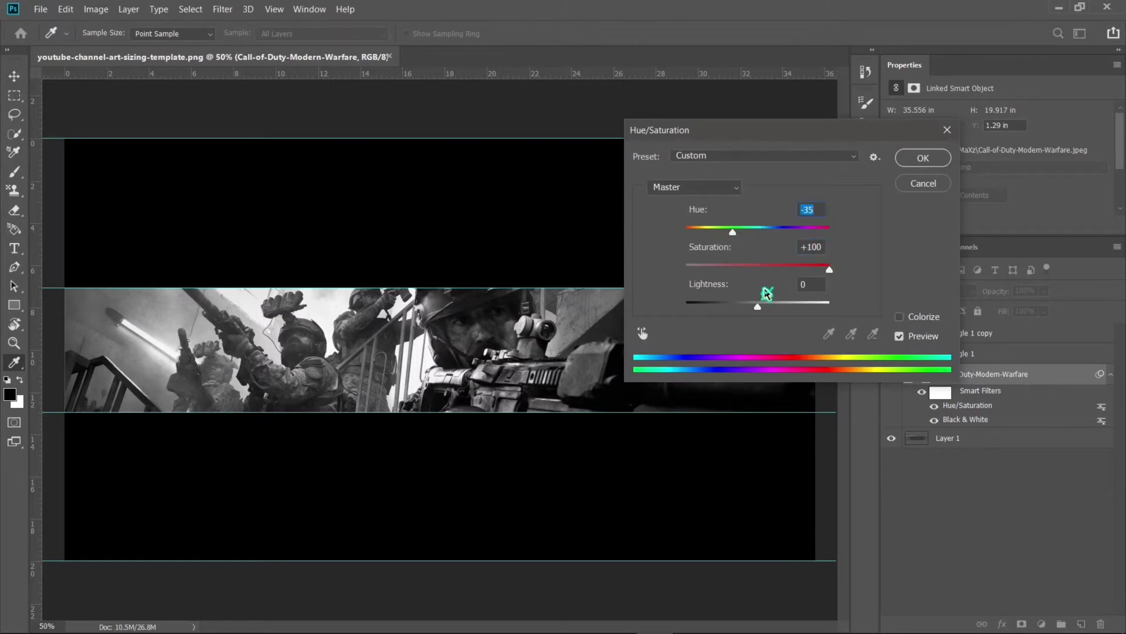
mouse_move(757, 305)
left_mouse_down()
mouse_move(786, 306)
mouse_move(757, 306)
left_mouse_up()
left_click(923, 157)
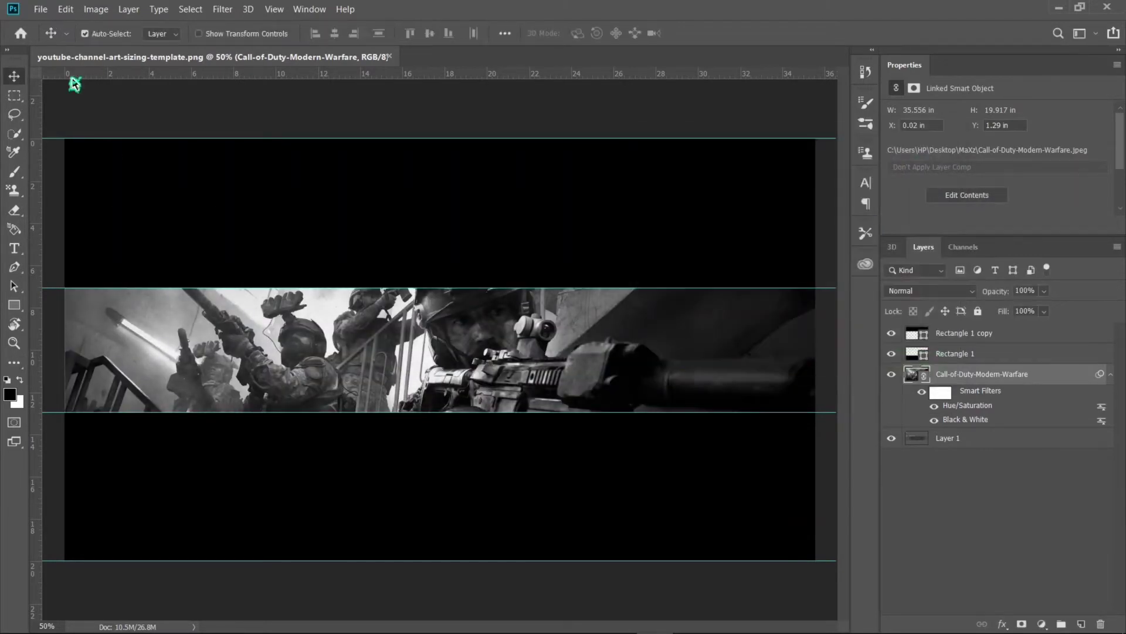
Start a Solid Color fill layer and cancel it.
left_click(1044, 623)
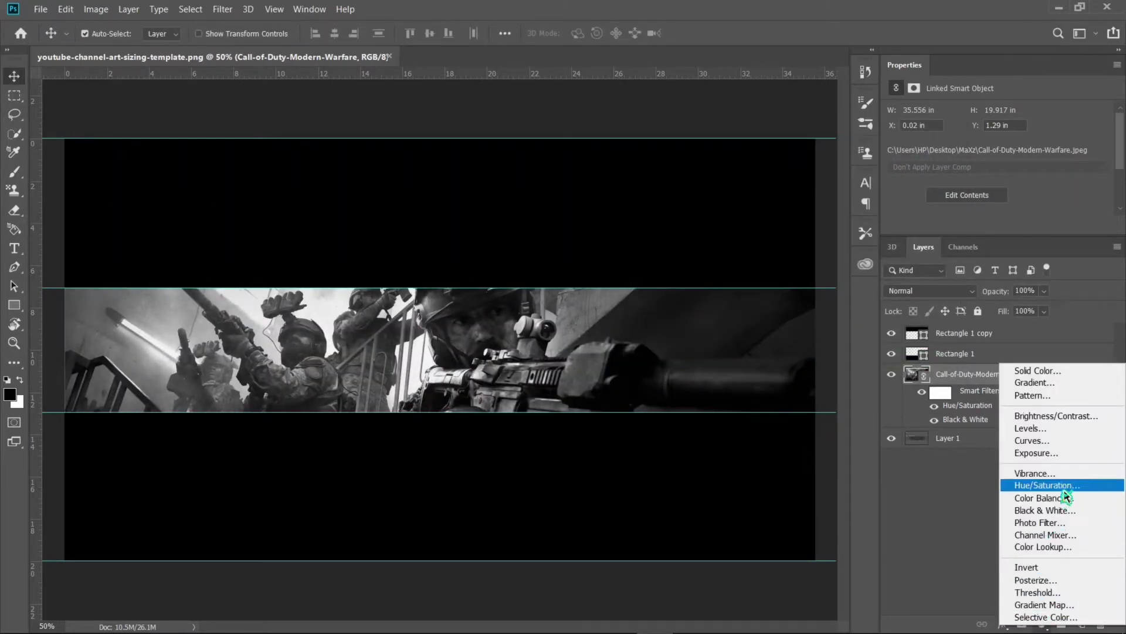
left_click(1047, 373)
left_click(693, 398)
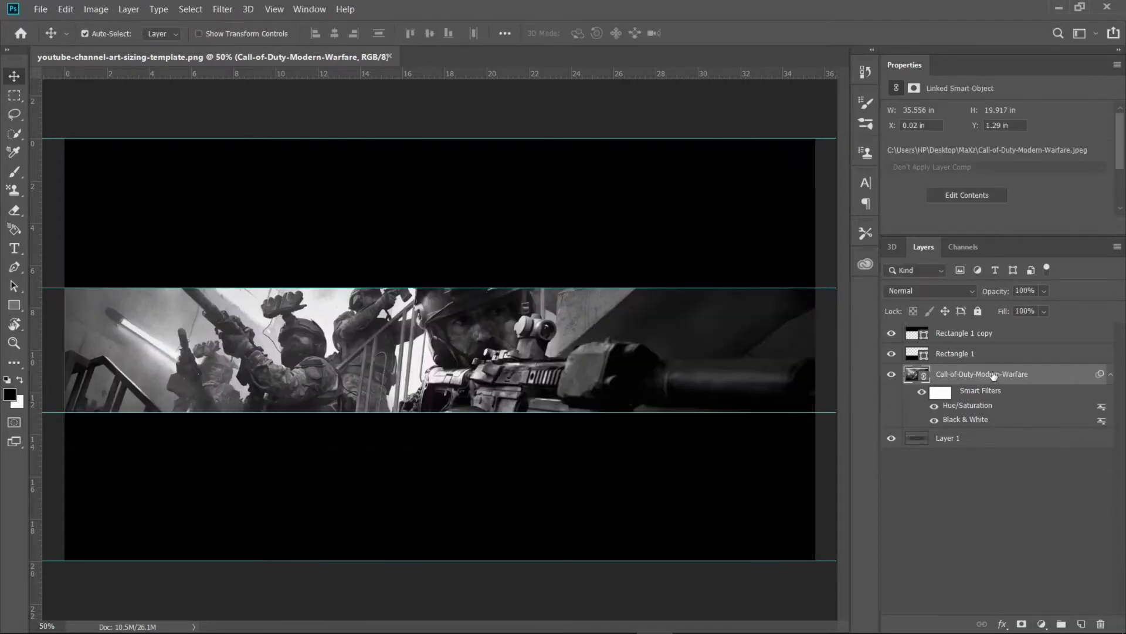
Draw Rectangle 2 over the middle strip and enable a Color Overlay on it.
key("u")
left_click_drag(63, 278, 817, 443)
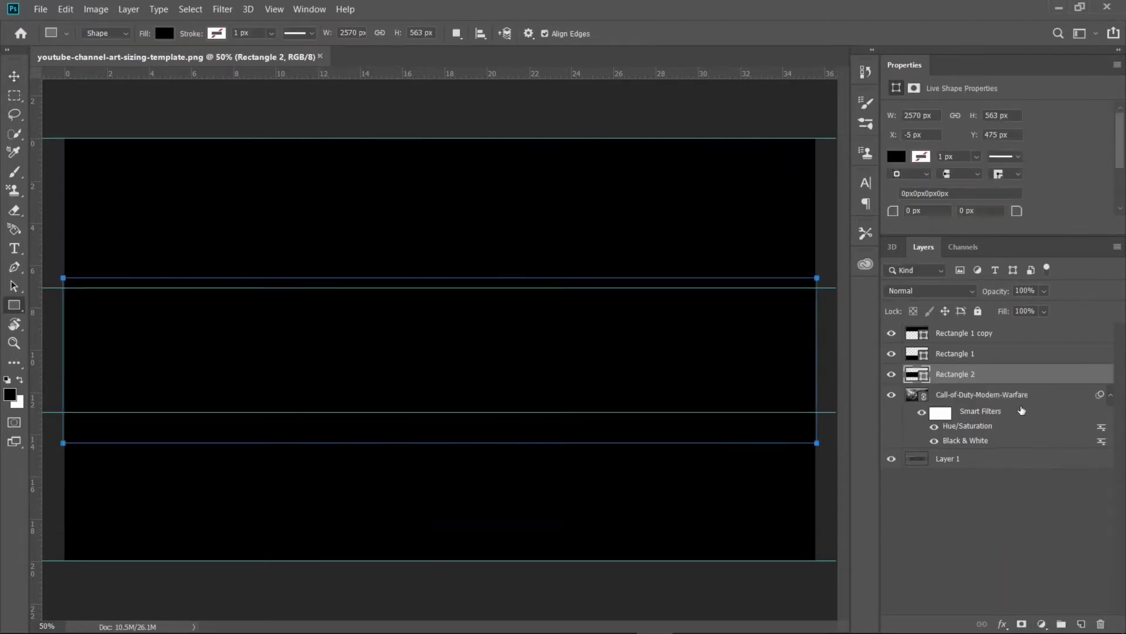
double_click(1026, 373)
left_click(538, 470)
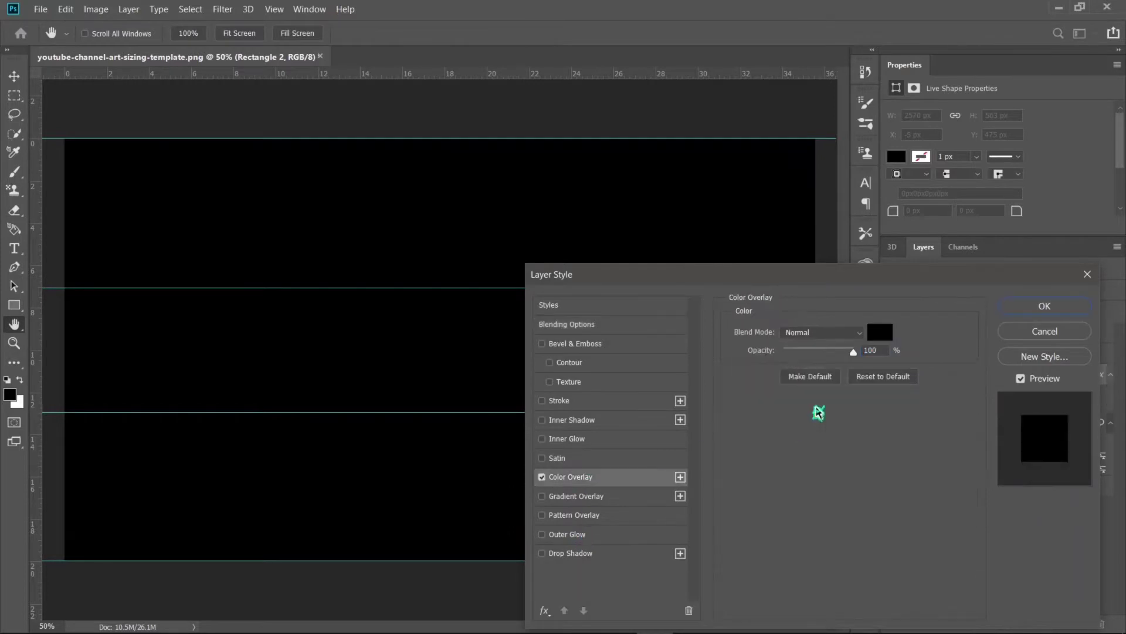
Set the overlay colour to dark green and lower the band's opacity to 36%.
left_click(880, 332)
left_click(484, 439)
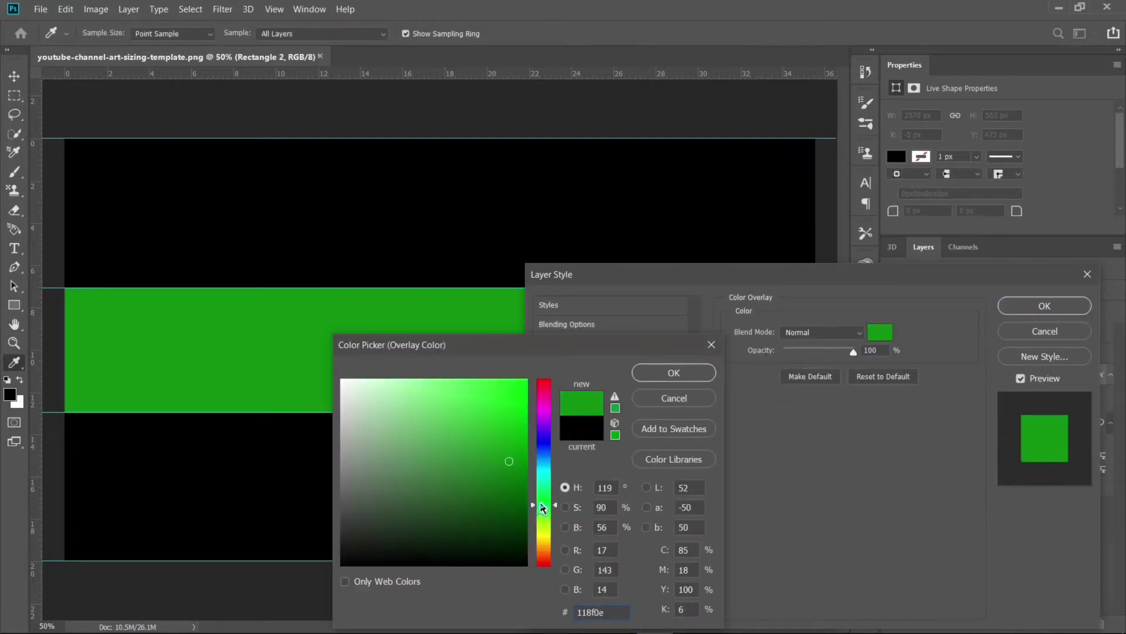
left_click_drag(536, 501, 535, 506)
left_click_drag(470, 470, 491, 493)
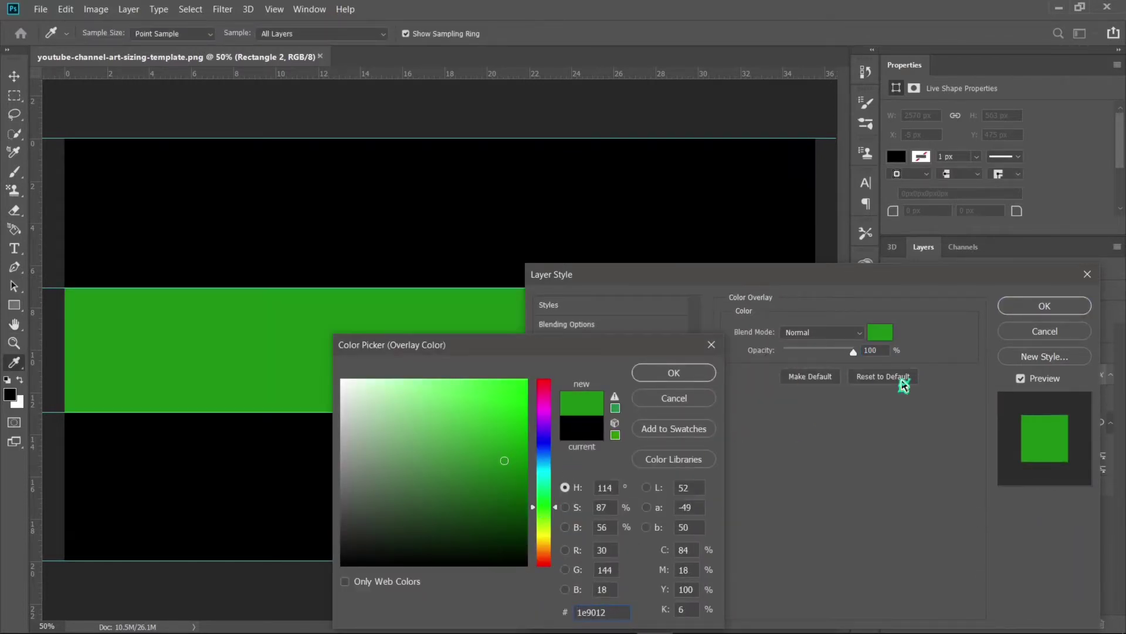
key("Return")
key("Return")
left_click_drag(1003, 293, 997, 297)
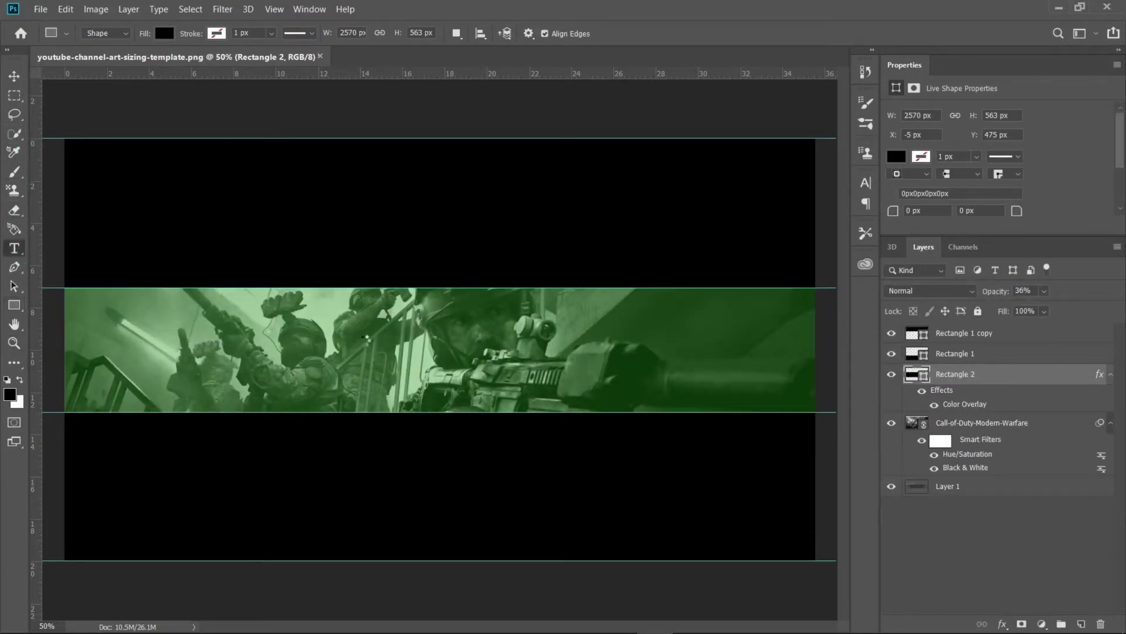
left_click(400, 333)
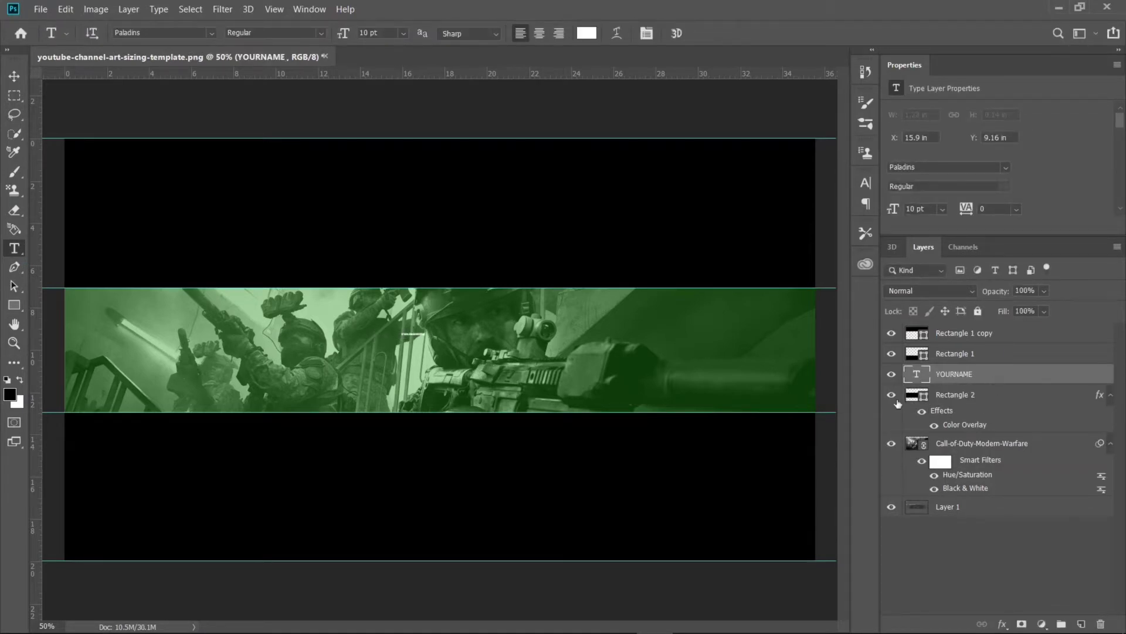
Enlarge YOURNAME to 130.28 pt centred on the band and add a drop shadow.
key("ctrl+t")
mouse_move(426, 337)
left_mouse_down()
mouse_move(658, 371)
mouse_move(543, 351)
mouse_move(548, 332)
mouse_move(502, 366)
left_mouse_up()
key("Return")
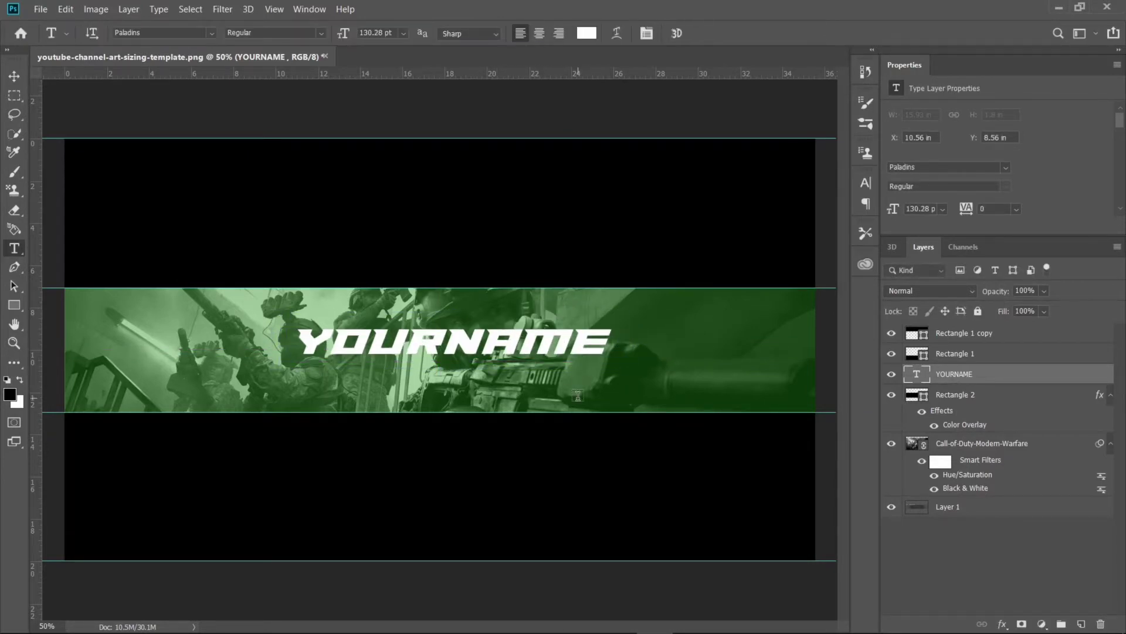
double_click(1008, 379)
left_click(590, 551)
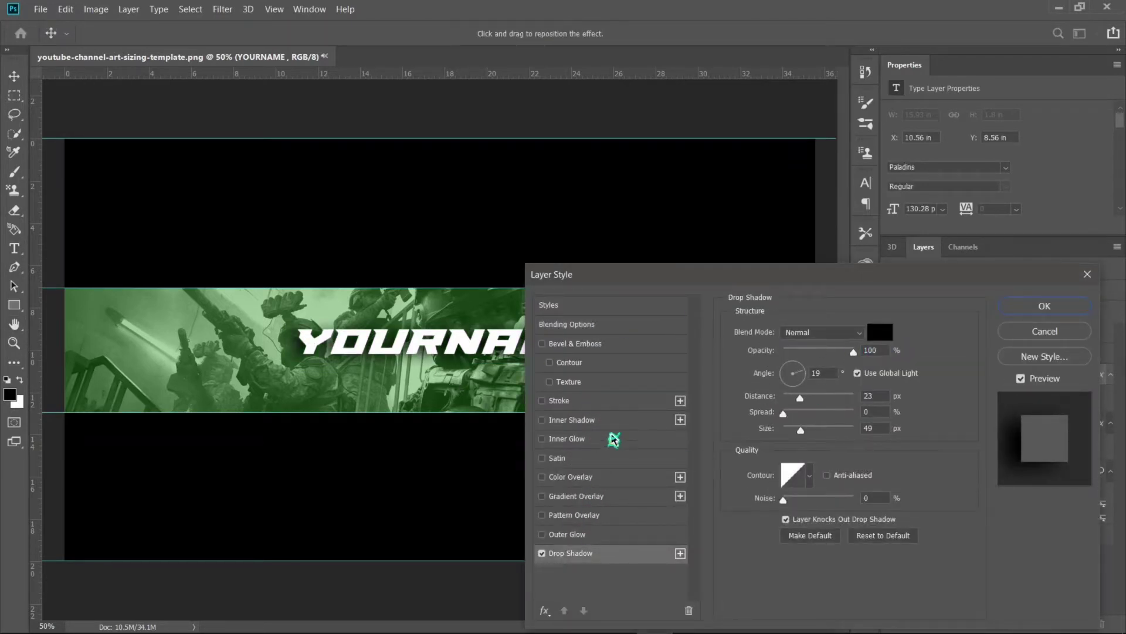
Give YOURNAME a green Outer Glow with a larger size.
left_click(571, 476)
left_click(576, 495)
left_click(542, 495)
left_click(567, 534)
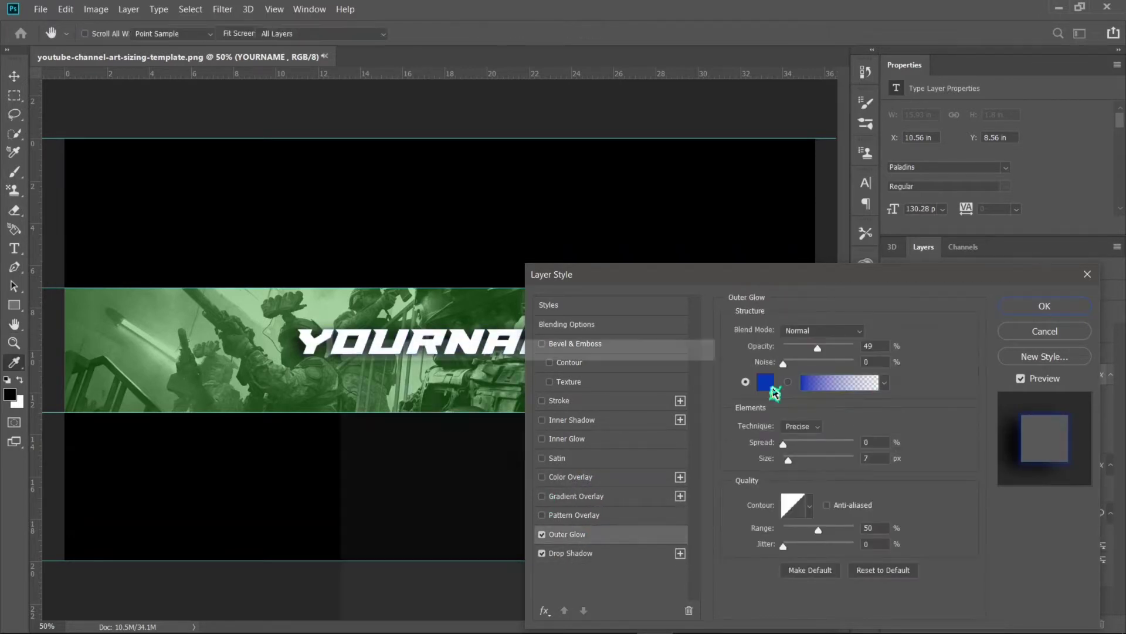
left_click(765, 382)
left_click(543, 503)
left_click(677, 374)
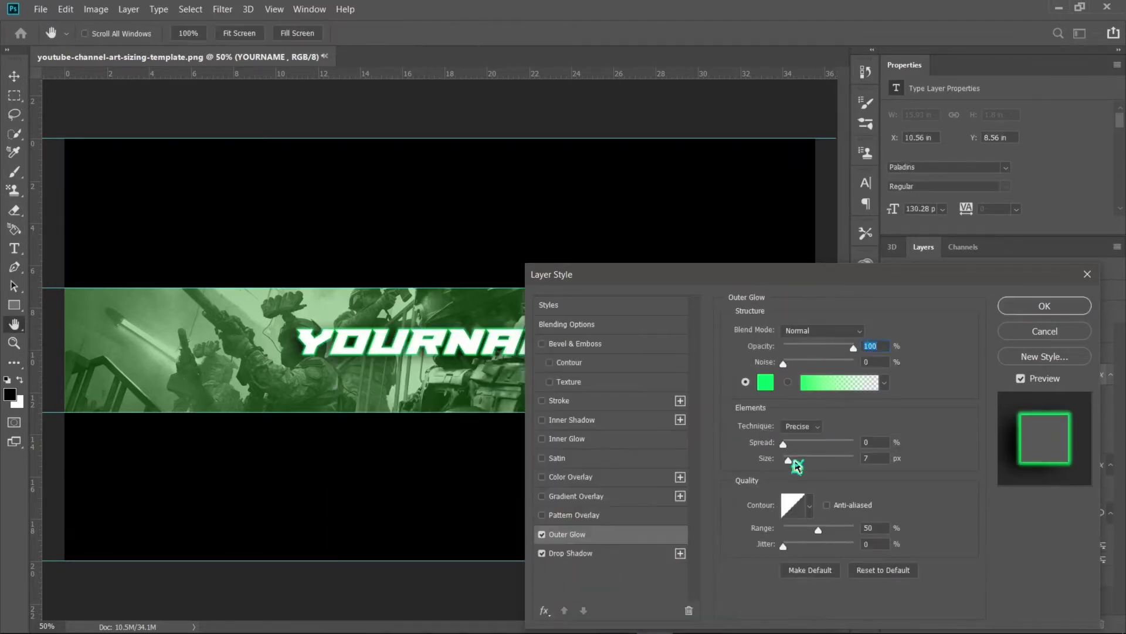
left_click_drag(796, 465, 833, 458)
Add a Gradient Overlay whose left stop is a brightened green sampled from the artwork.
left_click(592, 497)
left_click(864, 365)
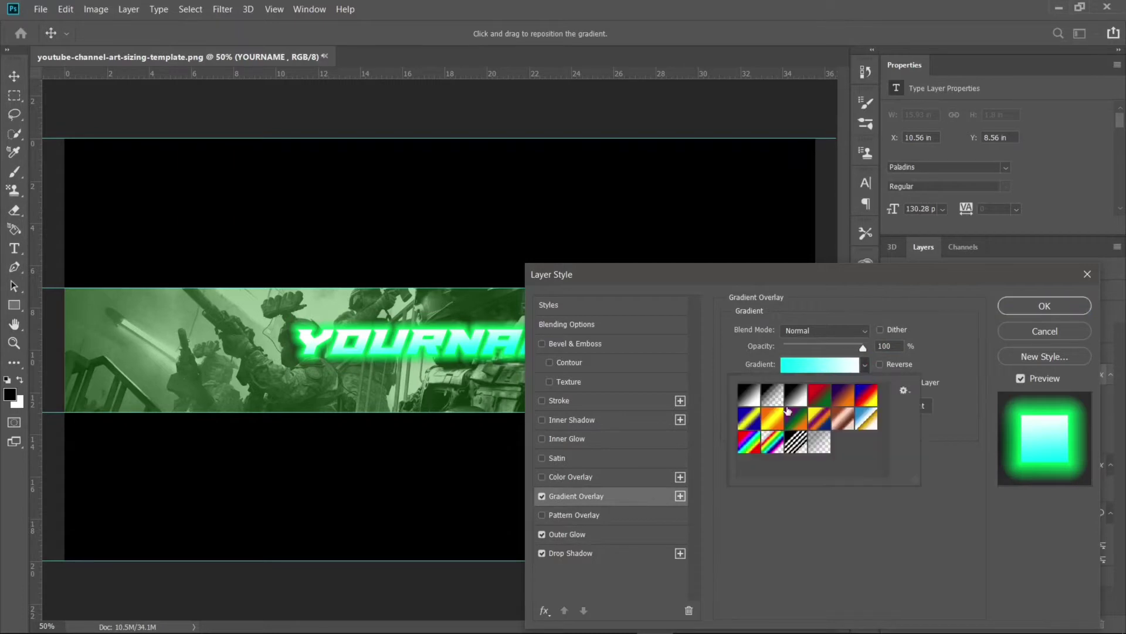
left_click(819, 365)
double_click(803, 326)
left_click(302, 330)
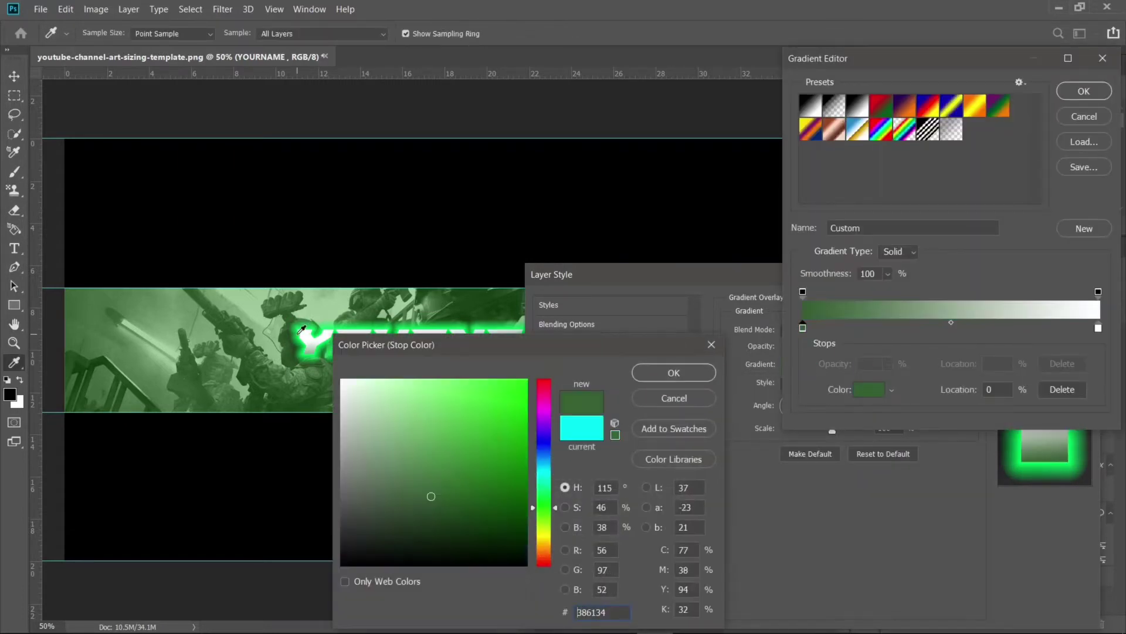
left_click_drag(475, 450, 511, 460)
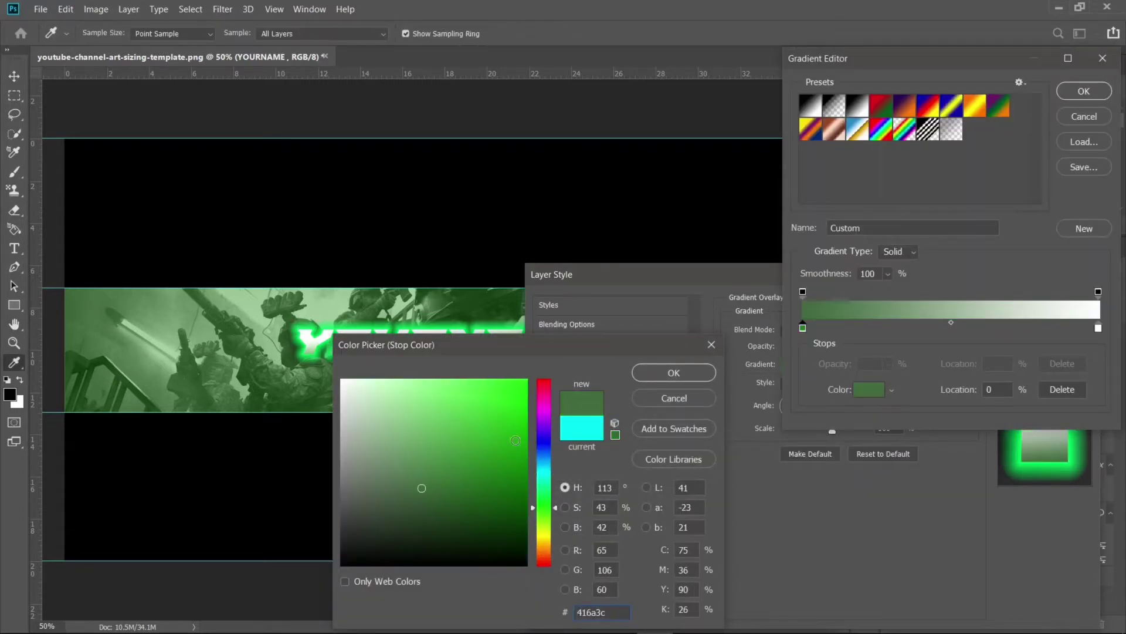
left_click(673, 372)
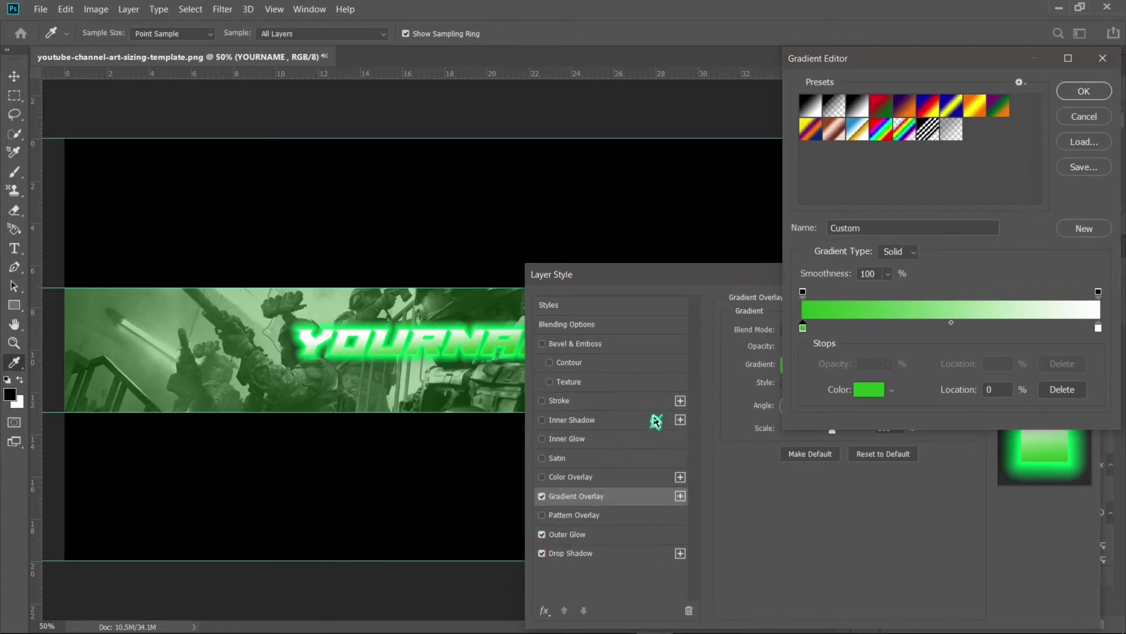
Change the left gradient stop to a dark canvas green and apply the effects.
double_click(803, 328)
left_click(457, 322)
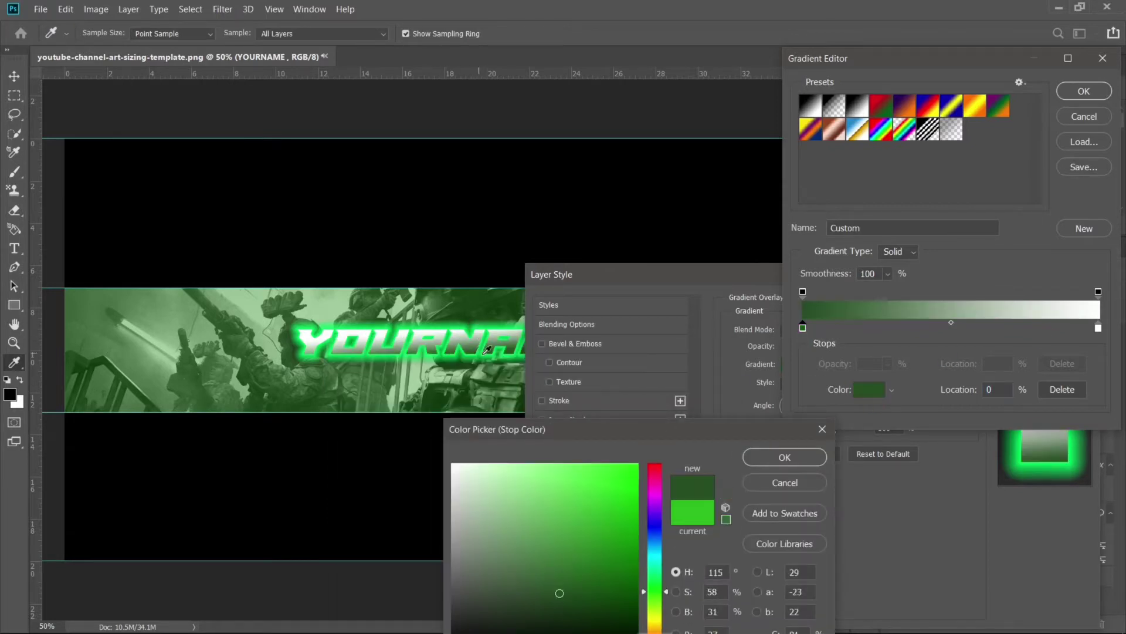
left_click(485, 348)
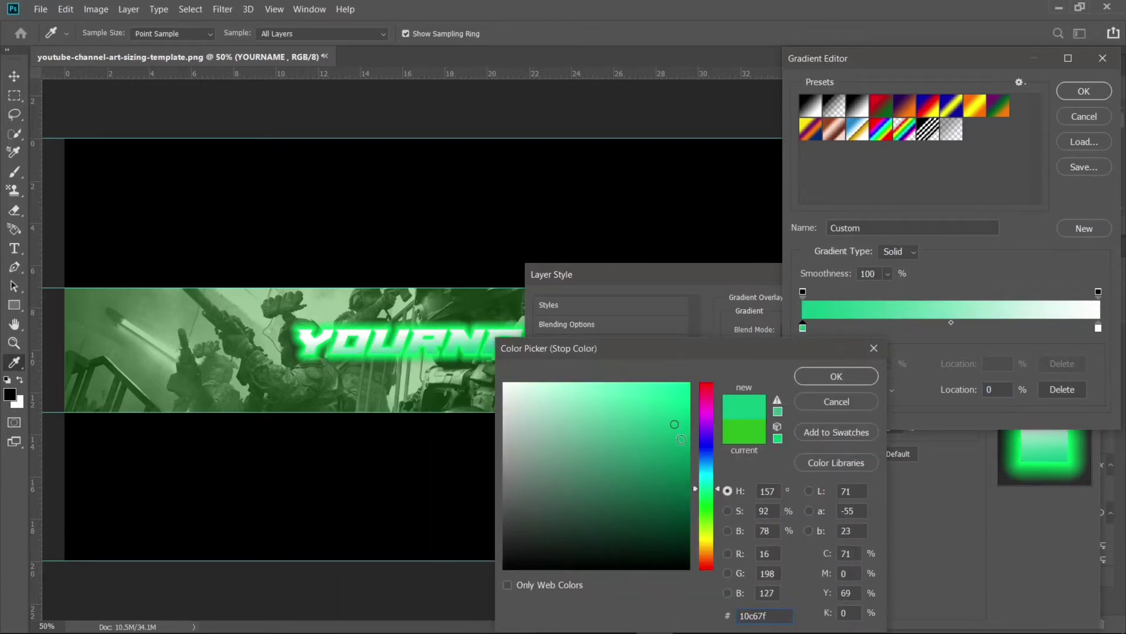
left_click(834, 378)
left_click(1084, 91)
left_click(1043, 319)
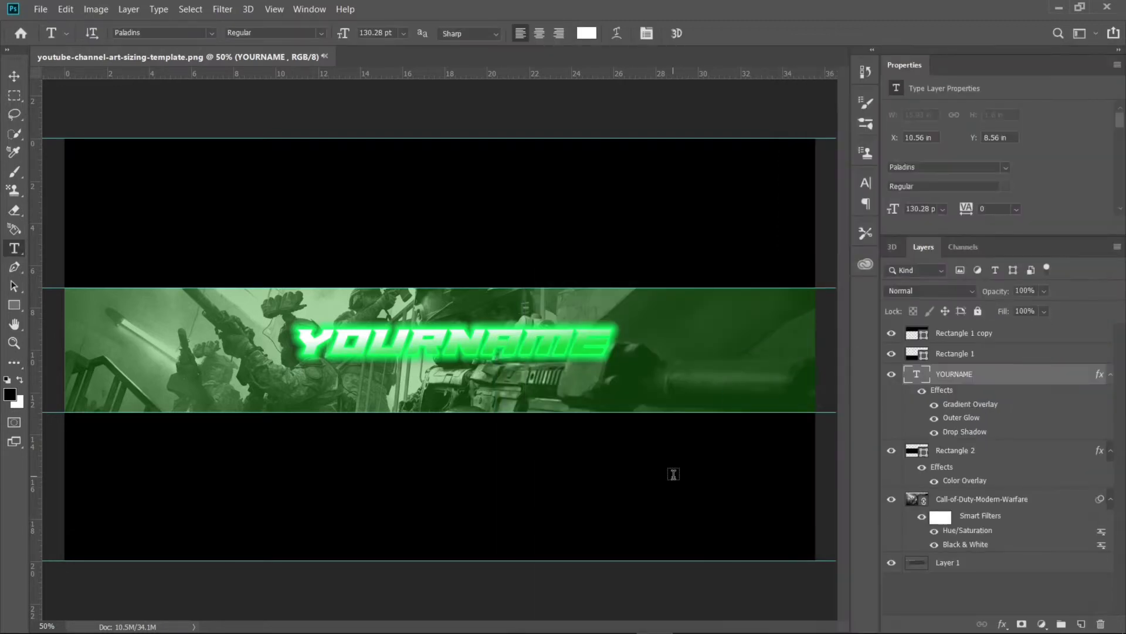
Set the Gradient Overlay angle to 91°.
left_click(576, 495)
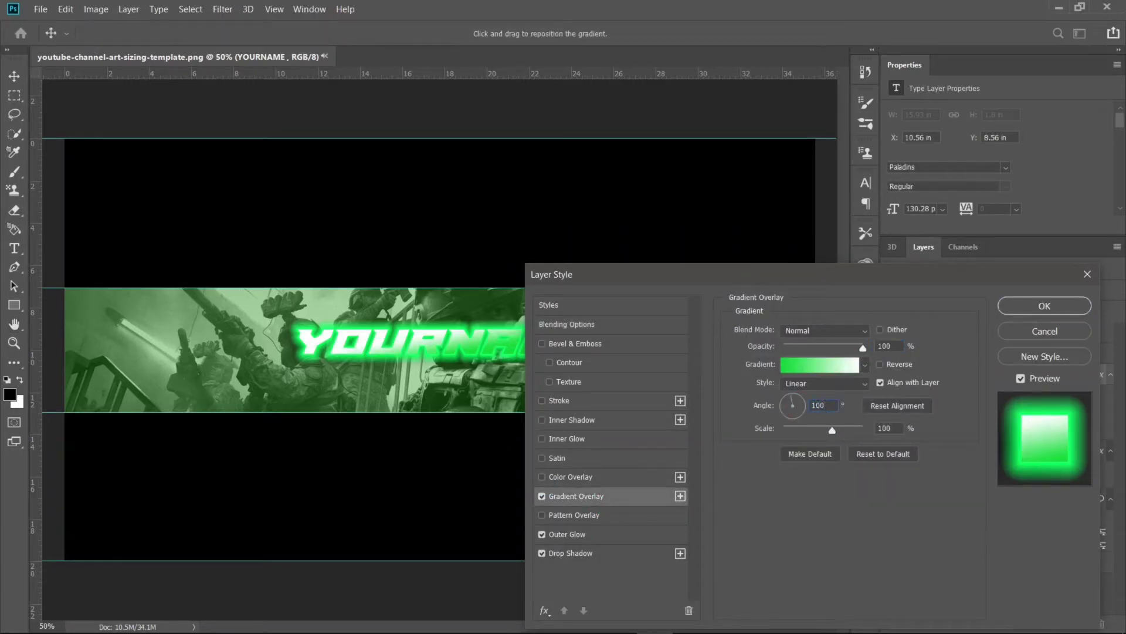
key("Down")
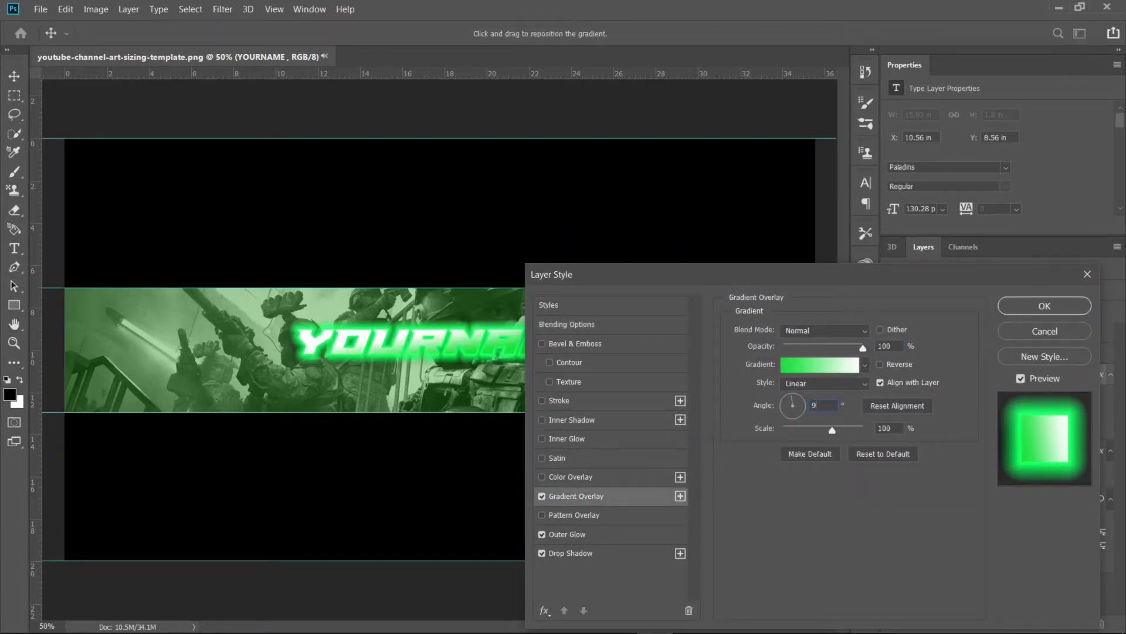
key("Down")
key("Down")
key("Down")
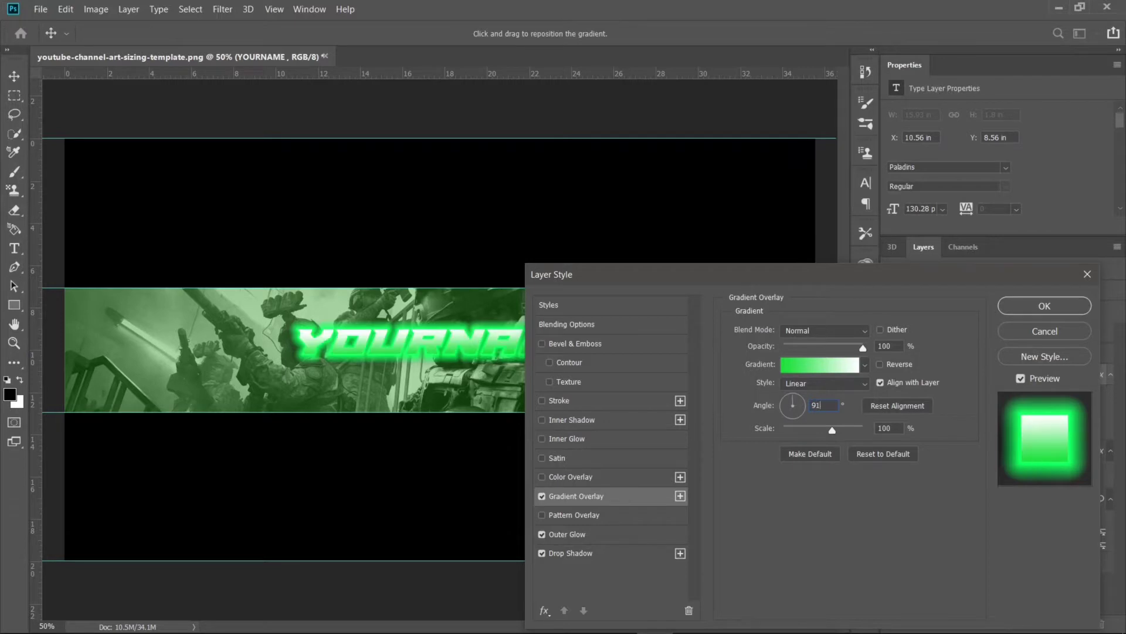
left_click(1016, 306)
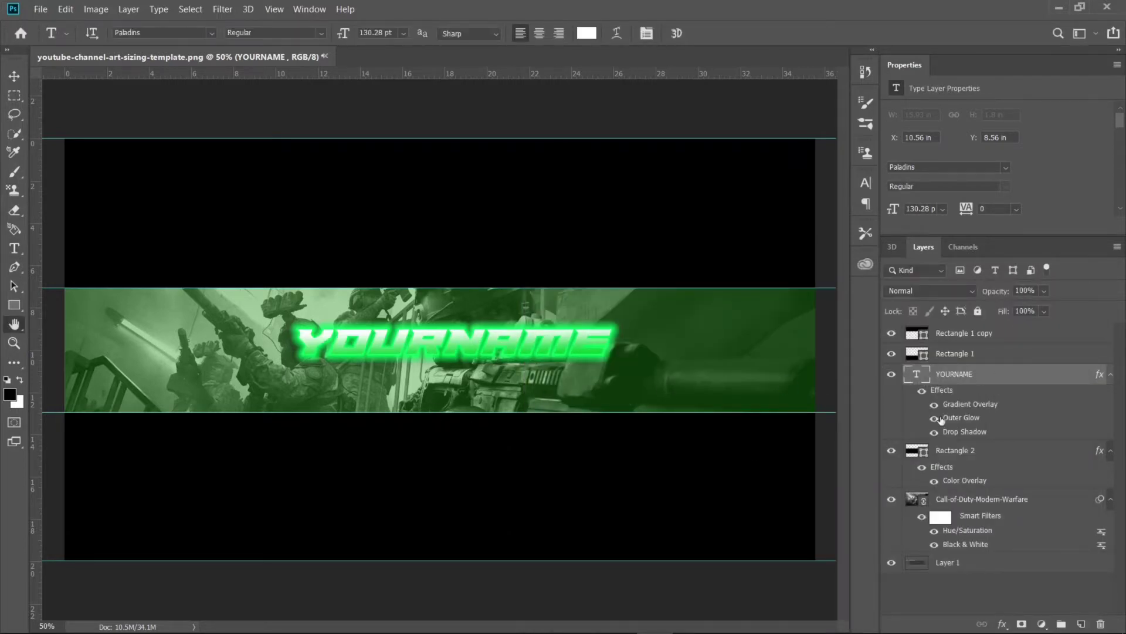
Change the gradient's left stop colour to yellow-green.
double_click(938, 381)
left_click(613, 498)
left_click(874, 367)
left_click(822, 367)
double_click(803, 327)
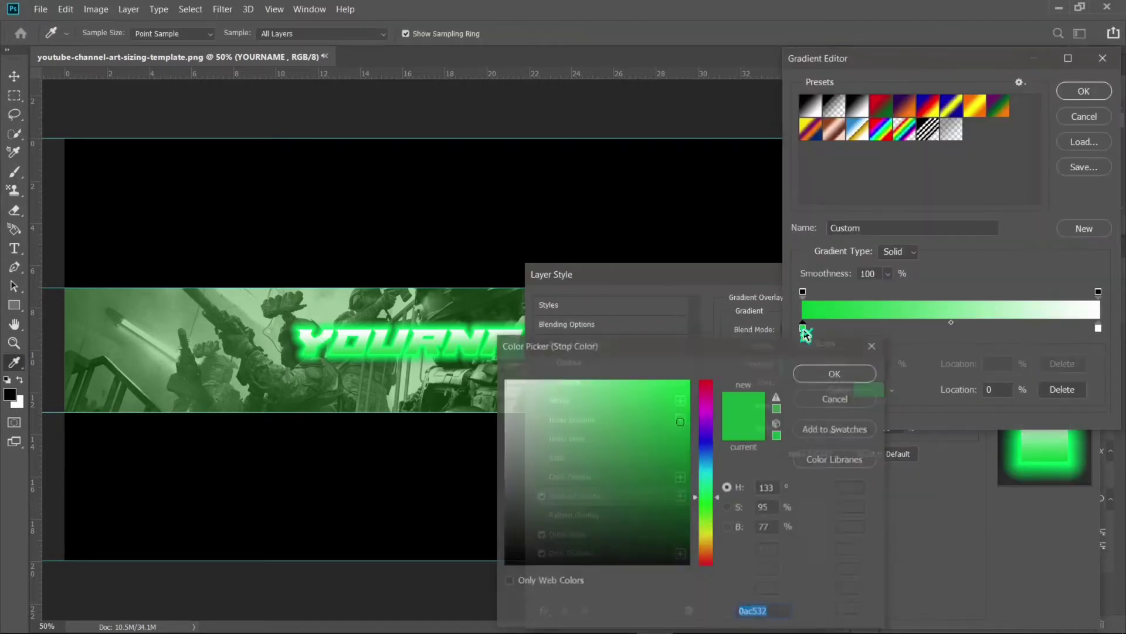
left_click(695, 476)
left_click(661, 416)
left_click(707, 536)
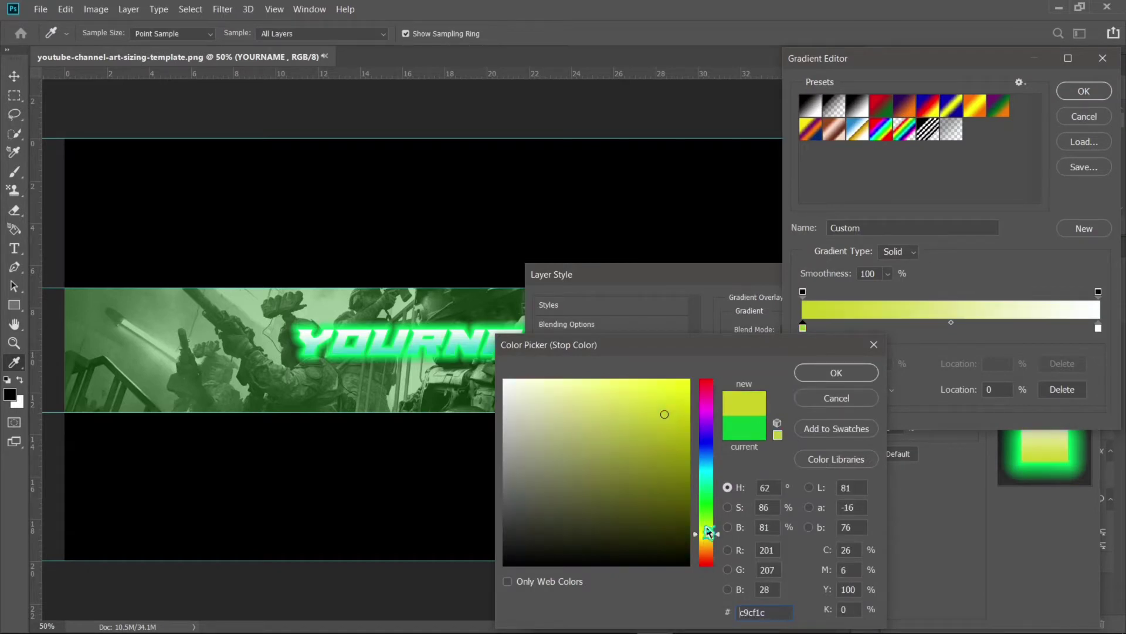
mouse_move(707, 535)
left_mouse_down()
mouse_move(707, 521)
mouse_move(707, 536)
left_mouse_up()
left_click(836, 372)
key("Return")
Make the Outer Glow yellow-green with lower opacity and apply the effects.
left_click(568, 534)
left_click(771, 388)
left_click(706, 530)
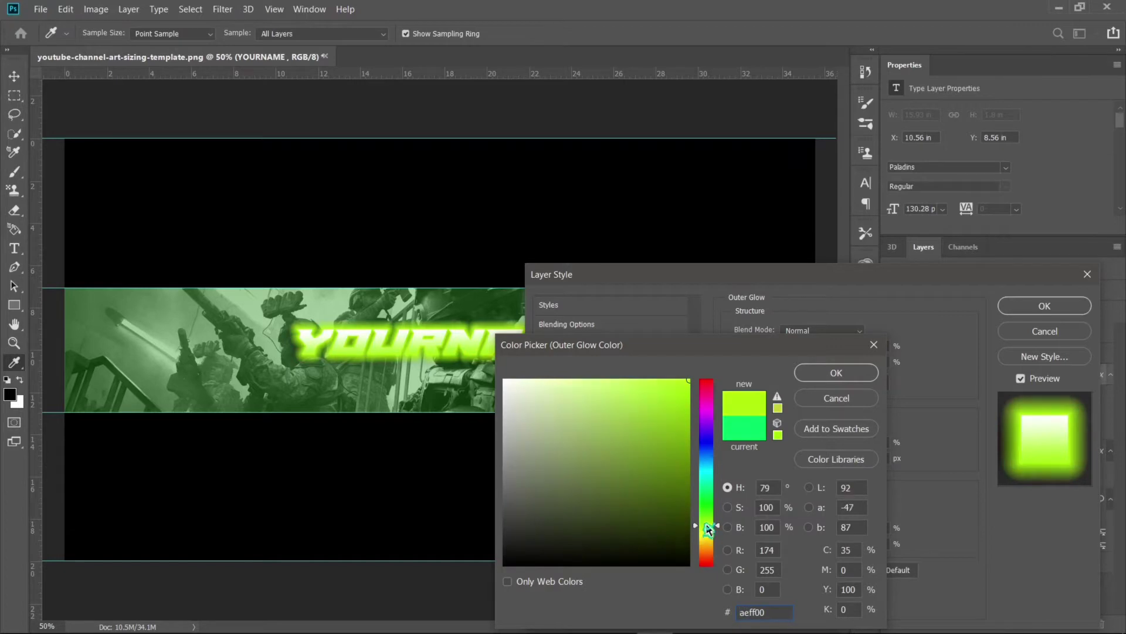
left_click(836, 372)
left_click_drag(835, 347, 843, 352)
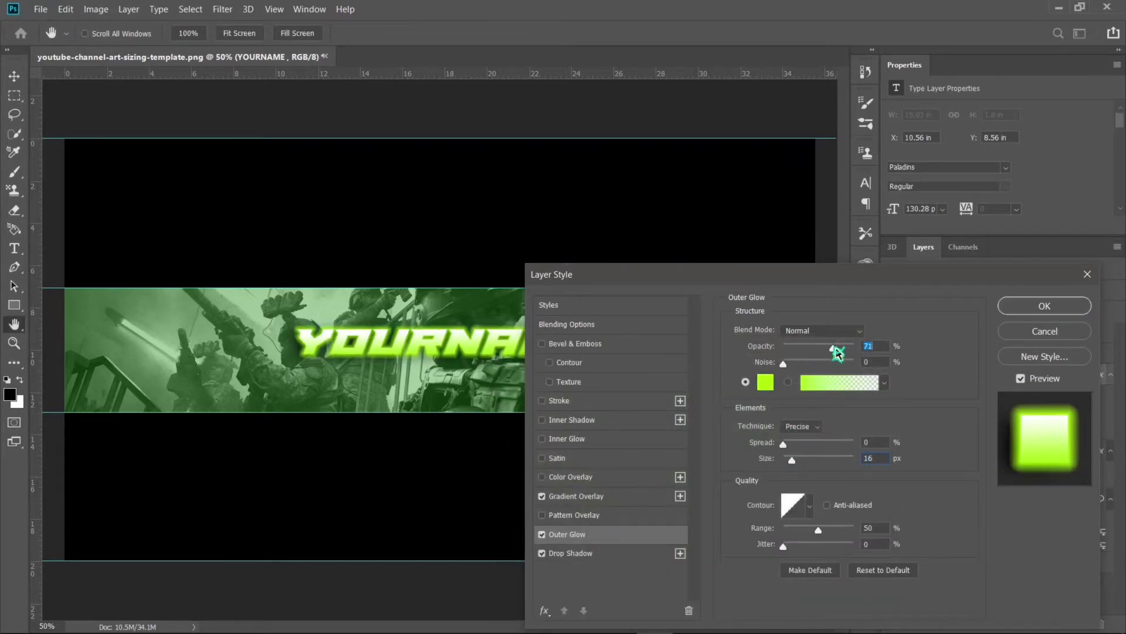
key("Return")
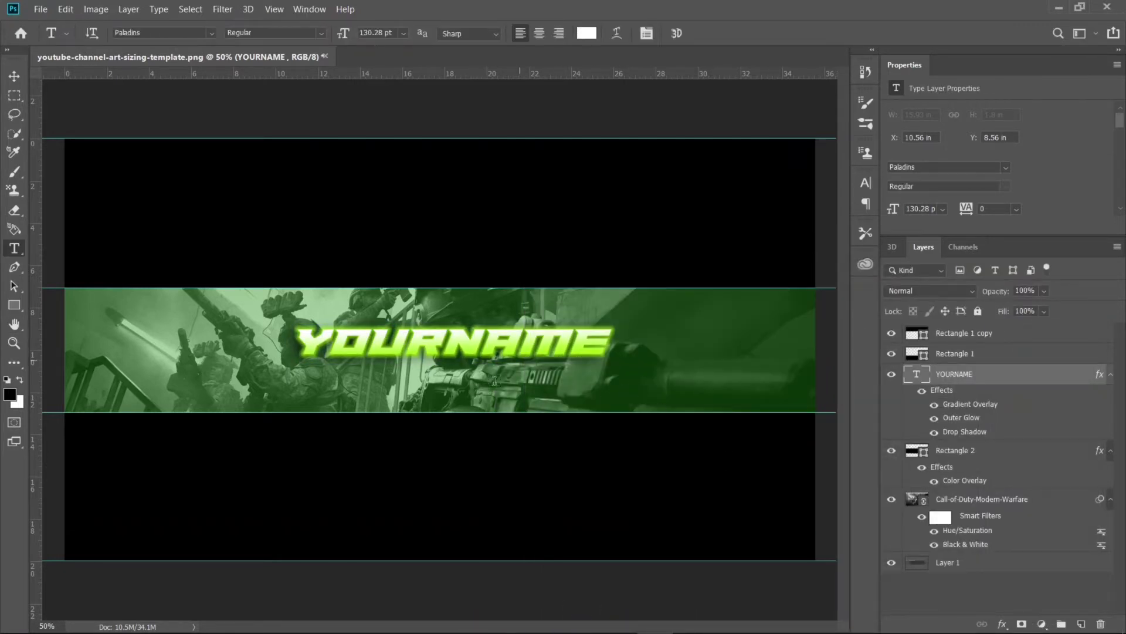
Open Place Linked and browse for the Instagram icon.
left_click(41, 9)
left_click(88, 290)
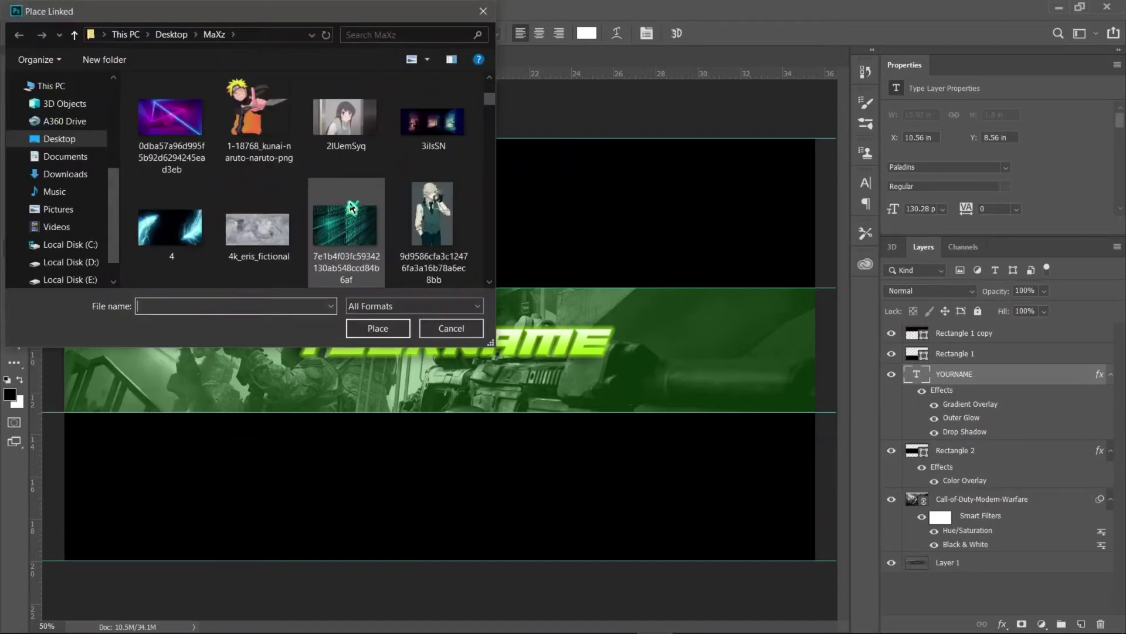
scroll(305, 205, "down", 3)
scroll(306, 204, "down", 3)
scroll(305, 205, "down", 3)
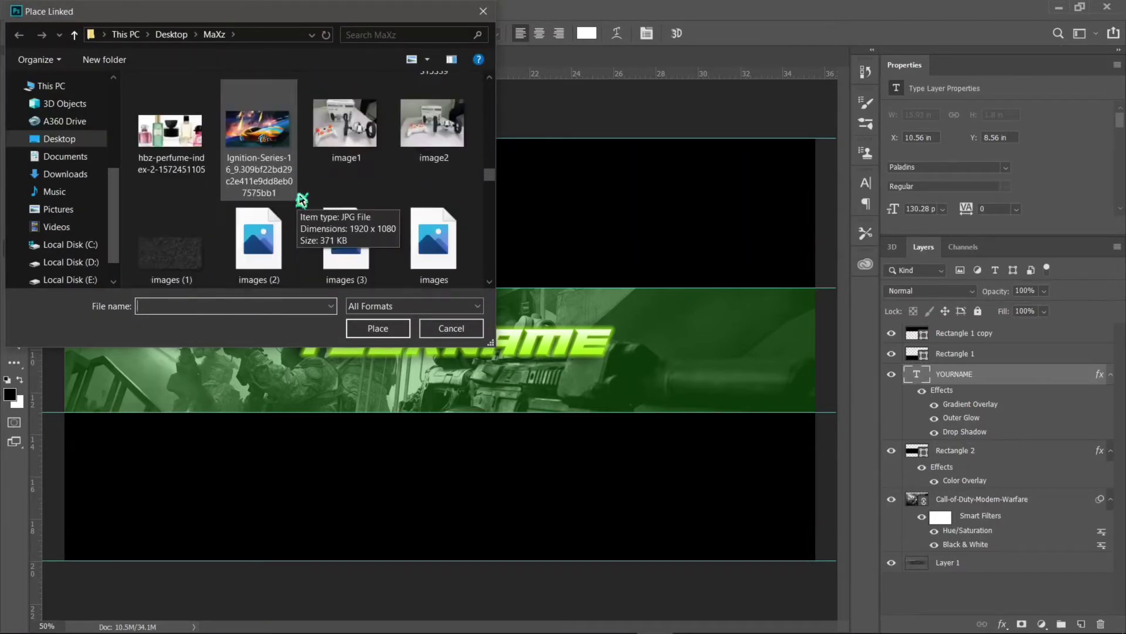
key("Escape")
Place the Instagram icon shrunk beneath YOURNAME and start a text line below it.
left_click_drag(168, 220, 439, 347)
mouse_move(516, 272)
left_mouse_down()
mouse_move(398, 394)
mouse_move(351, 377)
left_mouse_up()
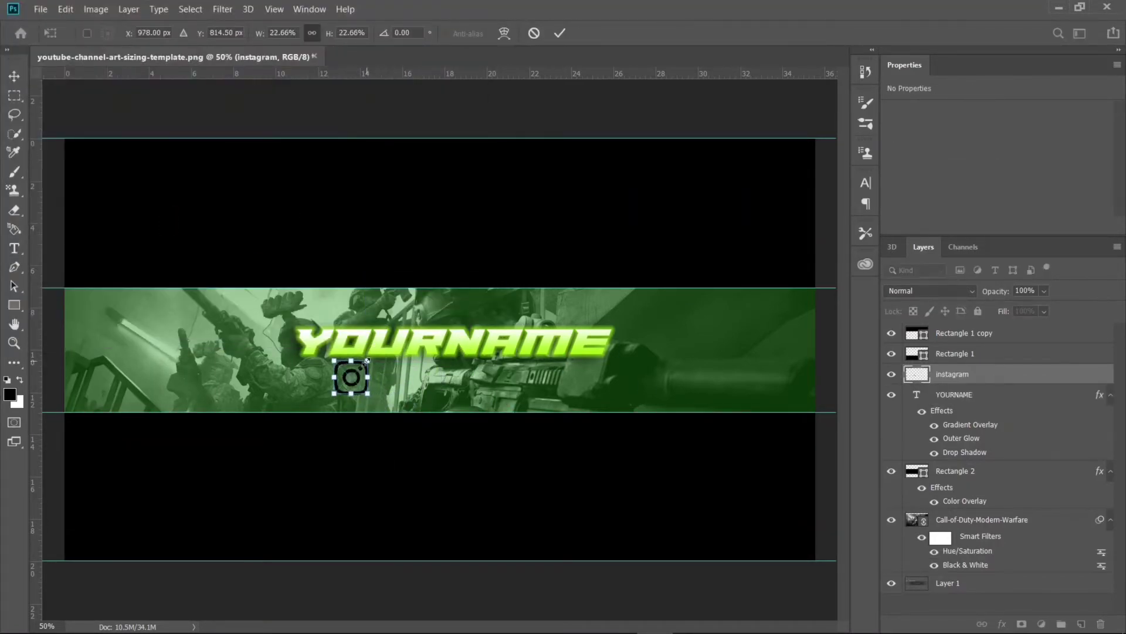
key("Return")
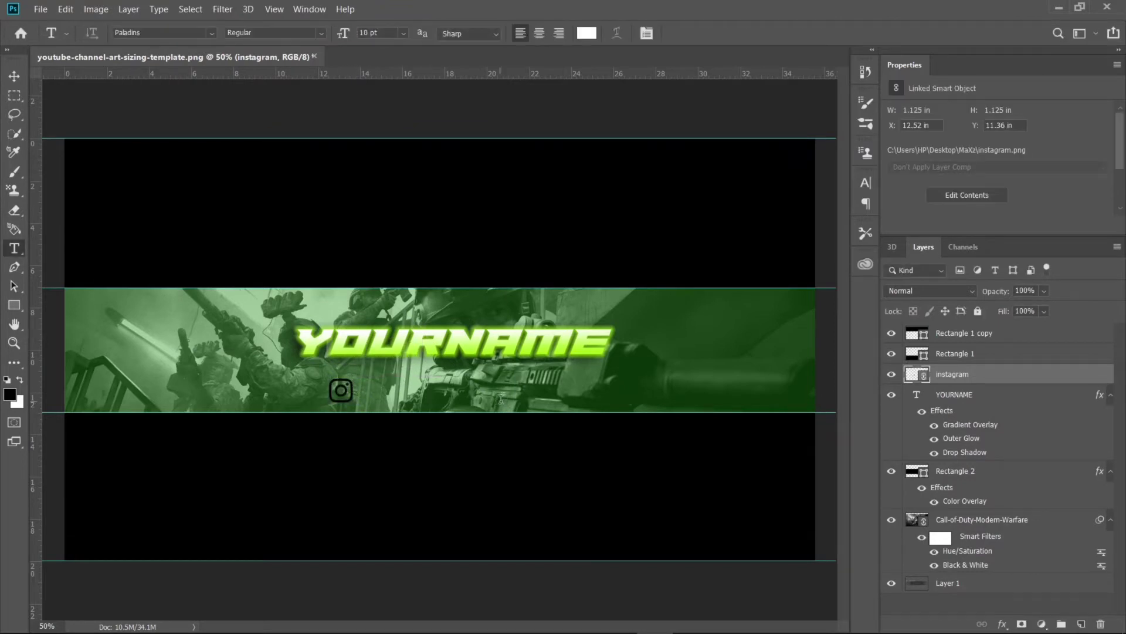
left_click(371, 386)
type("GAMING - STREAMING - HACKS")
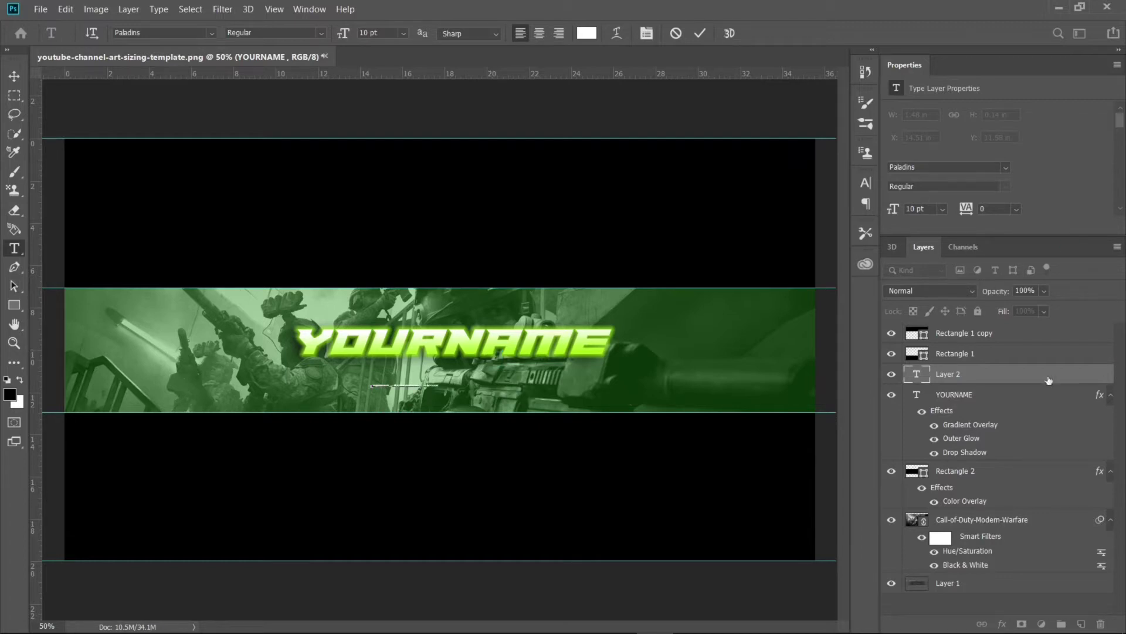
Scale GAMING - STREAMING - HACKS to 53.88 pt and centre it beneath YOURNAME.
key("ctrl+t")
left_click_drag(440, 388, 621, 415)
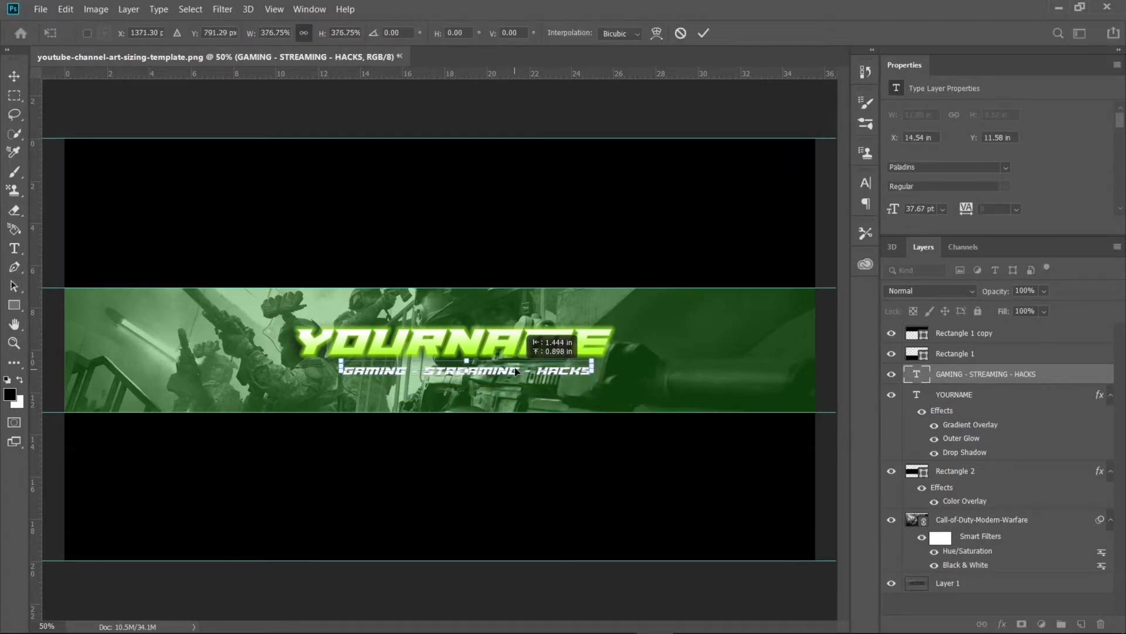
left_click_drag(465, 391, 508, 369)
key("ctrl+t")
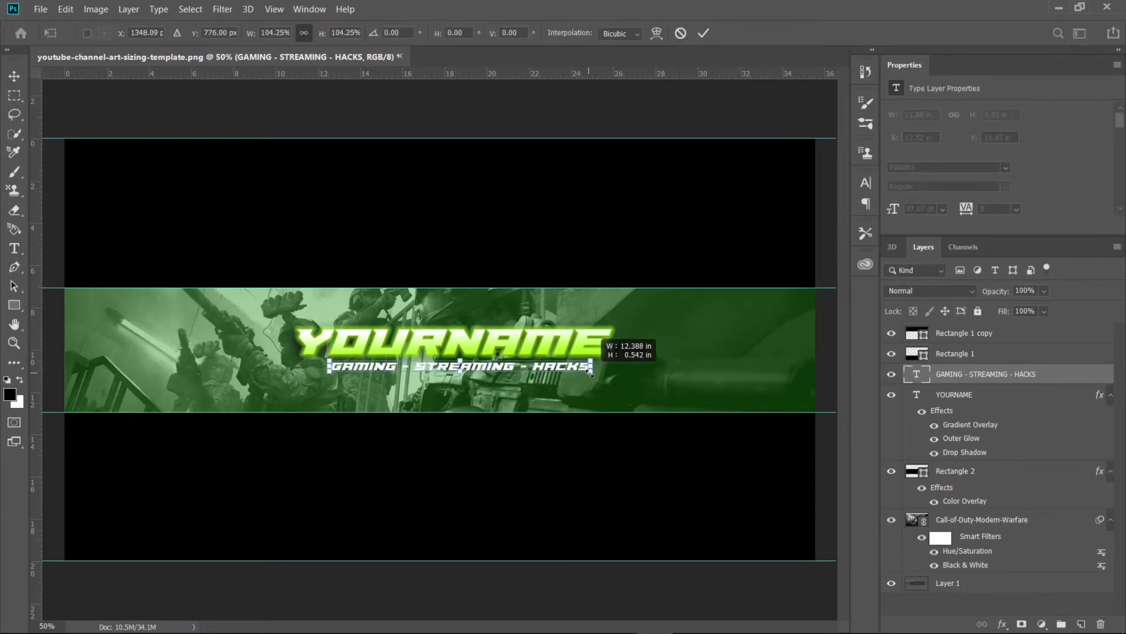
left_click_drag(589, 371, 584, 369)
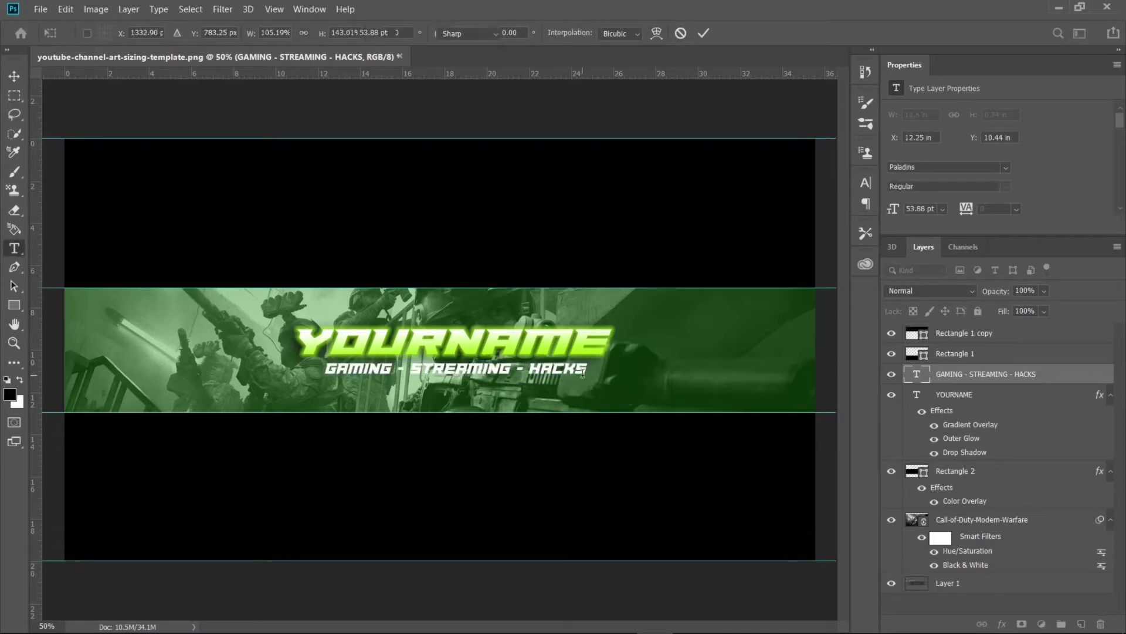
key("ctrl+t")
left_click_drag(475, 372, 477, 370)
key("Return")
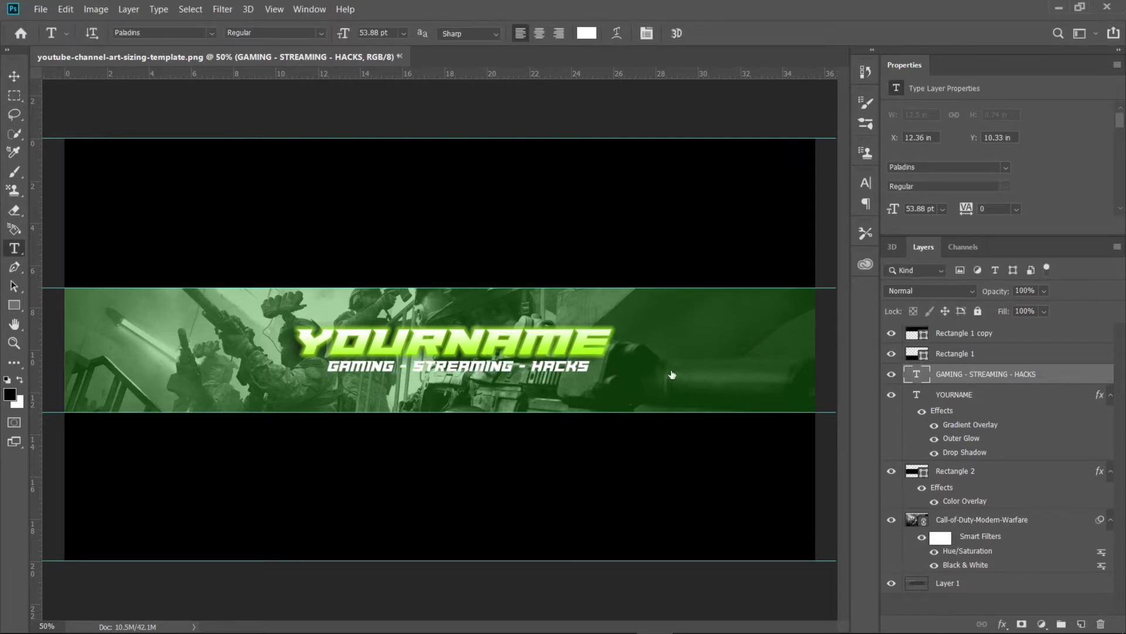
double_click(1056, 374)
Give the GAMING - STREAMING - HACKS subtitle a drop shadow with 21 px size and 15 px distance.
left_click(765, 516)
left_click(723, 497)
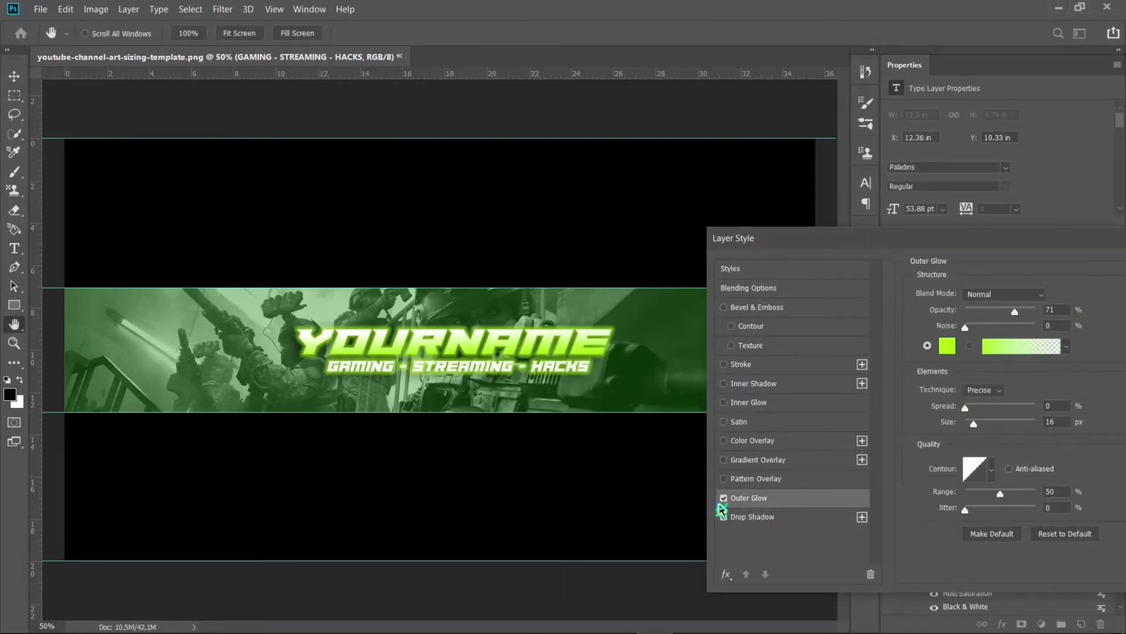
left_click(773, 384)
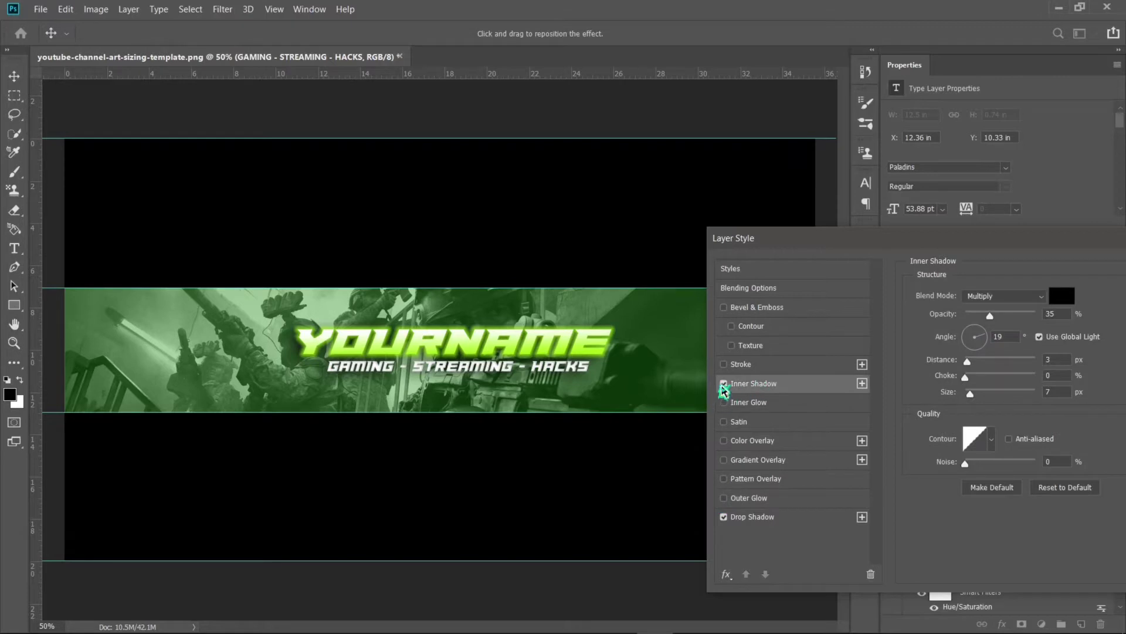
left_click(723, 384)
left_click(837, 517)
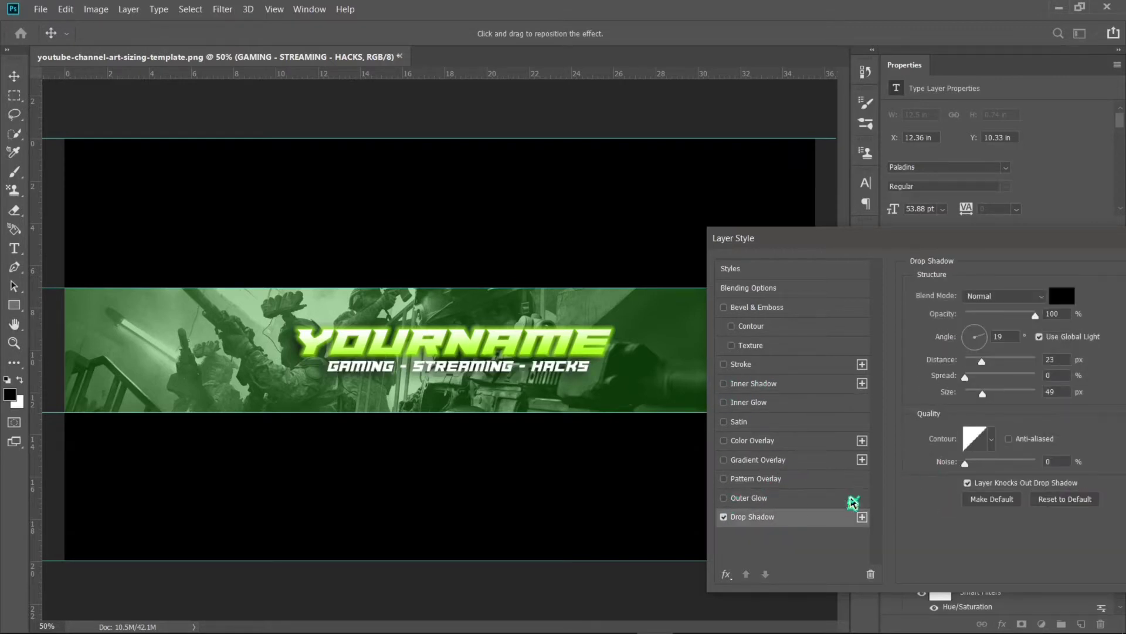
left_click_drag(986, 398, 969, 396)
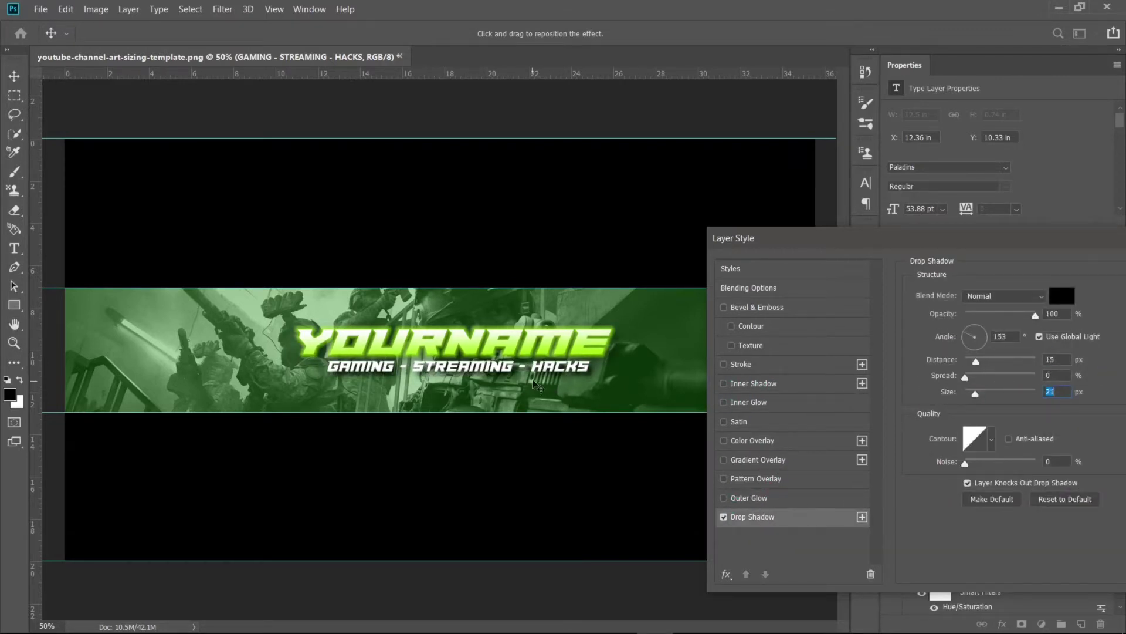
left_click_drag(1026, 238, 960, 238)
left_click(1091, 268)
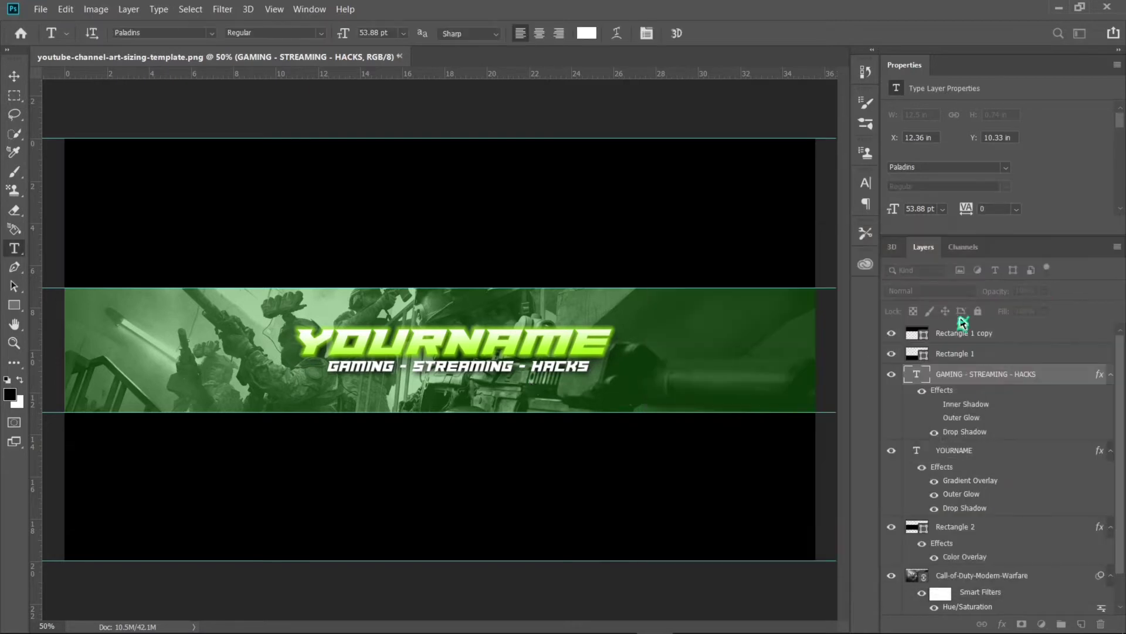
Nudge the subtitle left and move YOURNAME and the subtitle up together.
left_click_drag(487, 366, 484, 350)
left_click(998, 426, "shift")
key("ctrl+t")
key("t")
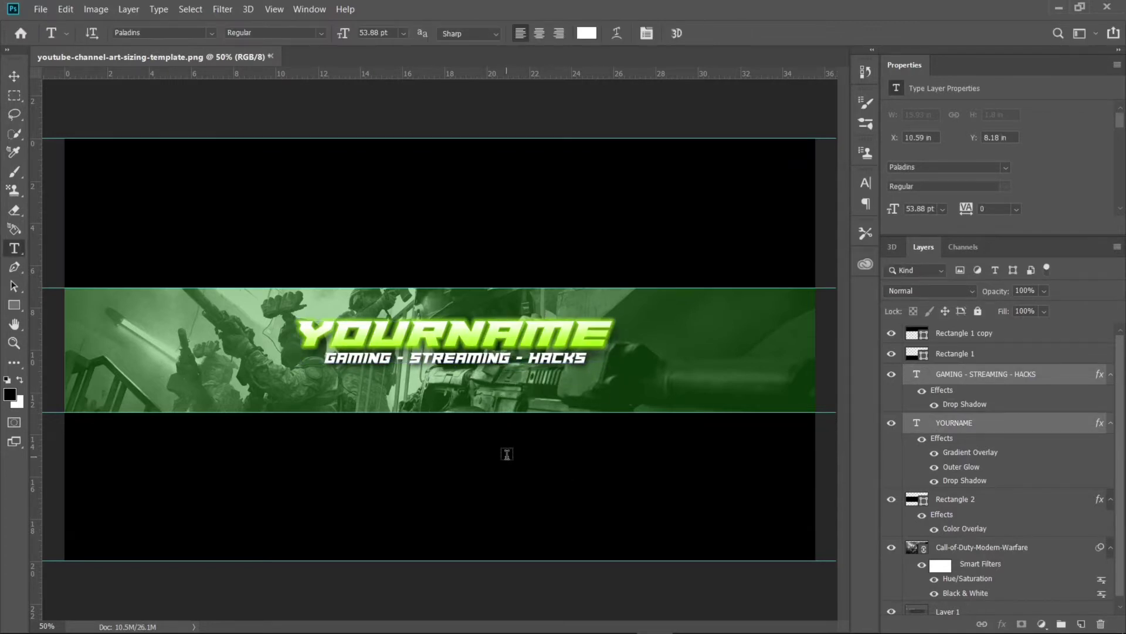
Place the Instagram icon as a linked image on the banner's left side and scale it down.
left_click(40, 9)
left_click(70, 231)
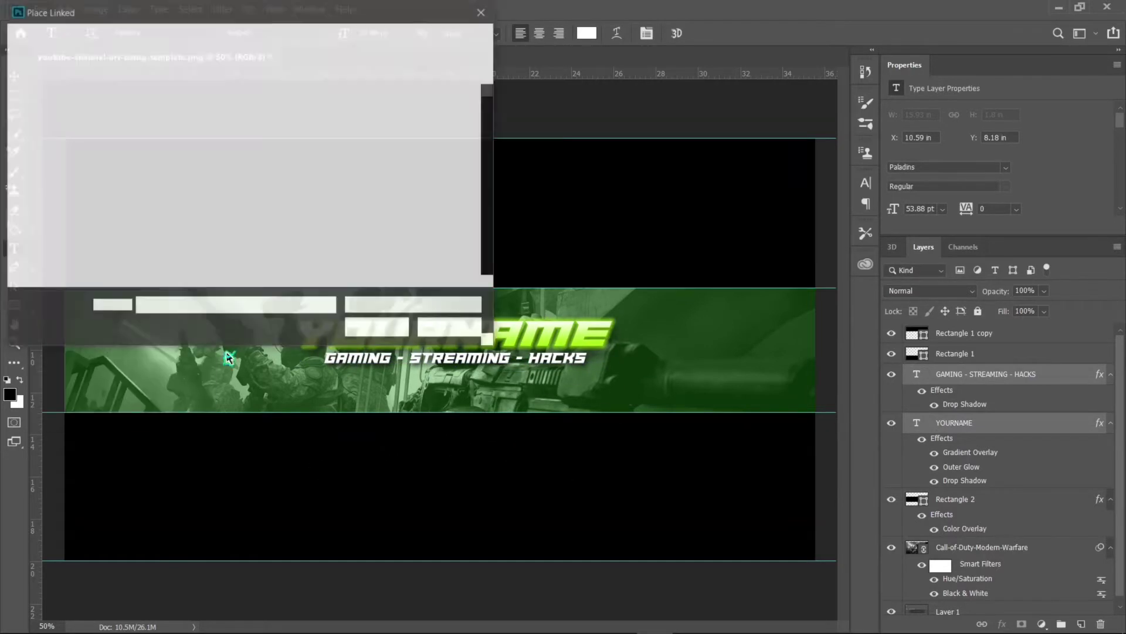
double_click(171, 201)
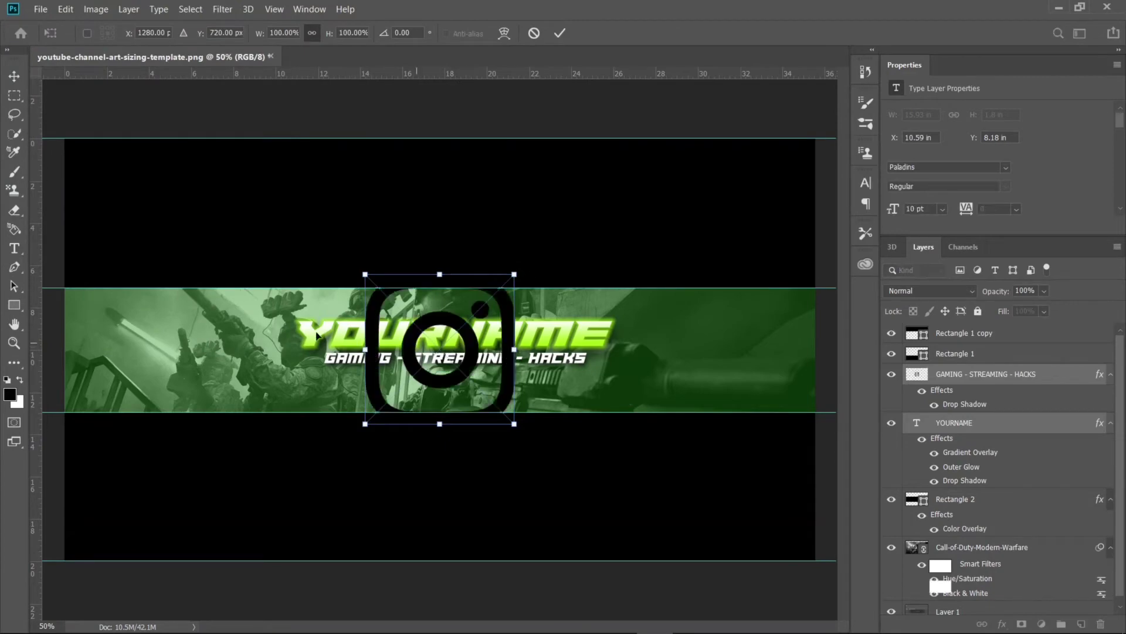
left_click_drag(440, 349, 209, 334)
left_click_drag(297, 259, 188, 346)
Place the Twitch icon image as a linked file.
left_click(41, 9)
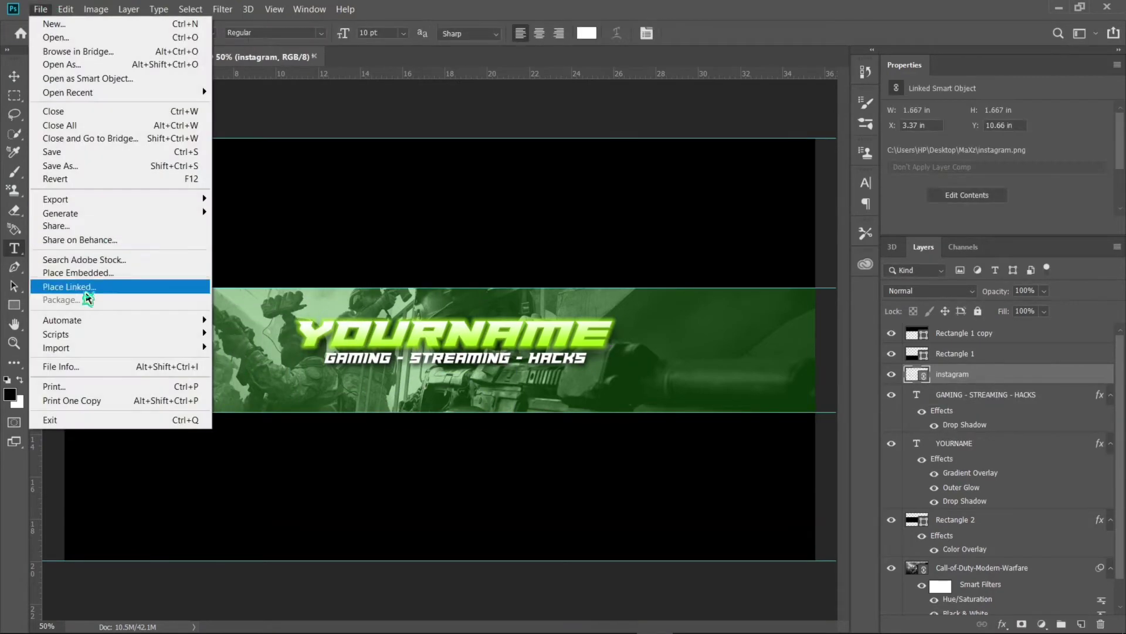
left_click(88, 286)
scroll(296, 185, "down", 3)
scroll(296, 185, "down", 3)
scroll(296, 185, "down", 3)
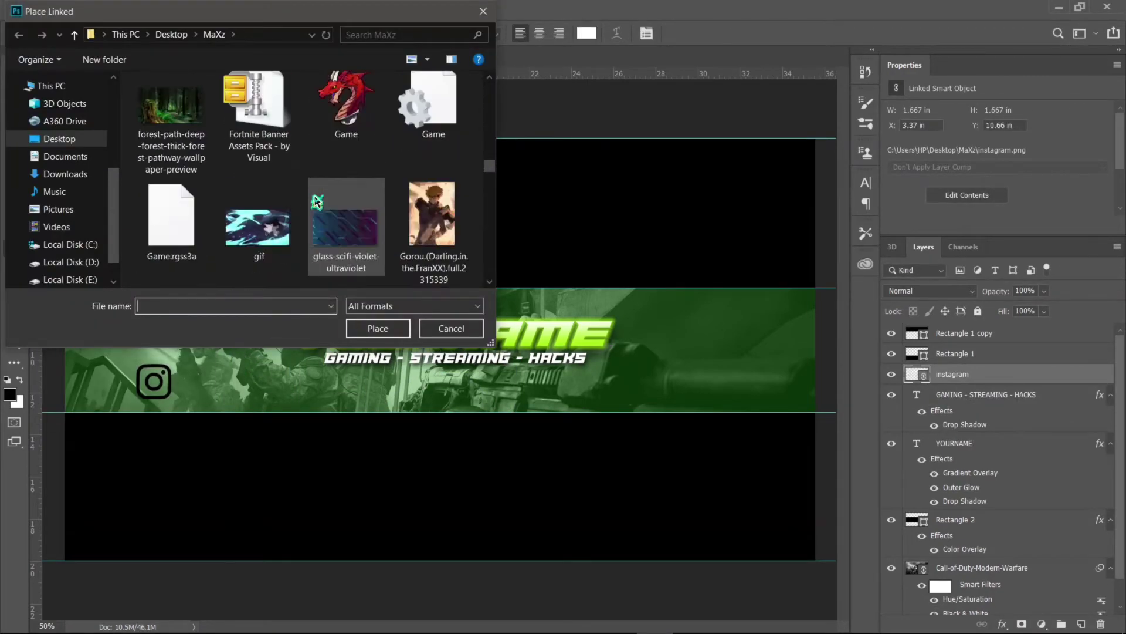
scroll(297, 191, "down", 3)
scroll(299, 196, "down", 3)
scroll(301, 204, "down", 3)
scroll(300, 204, "down", 3)
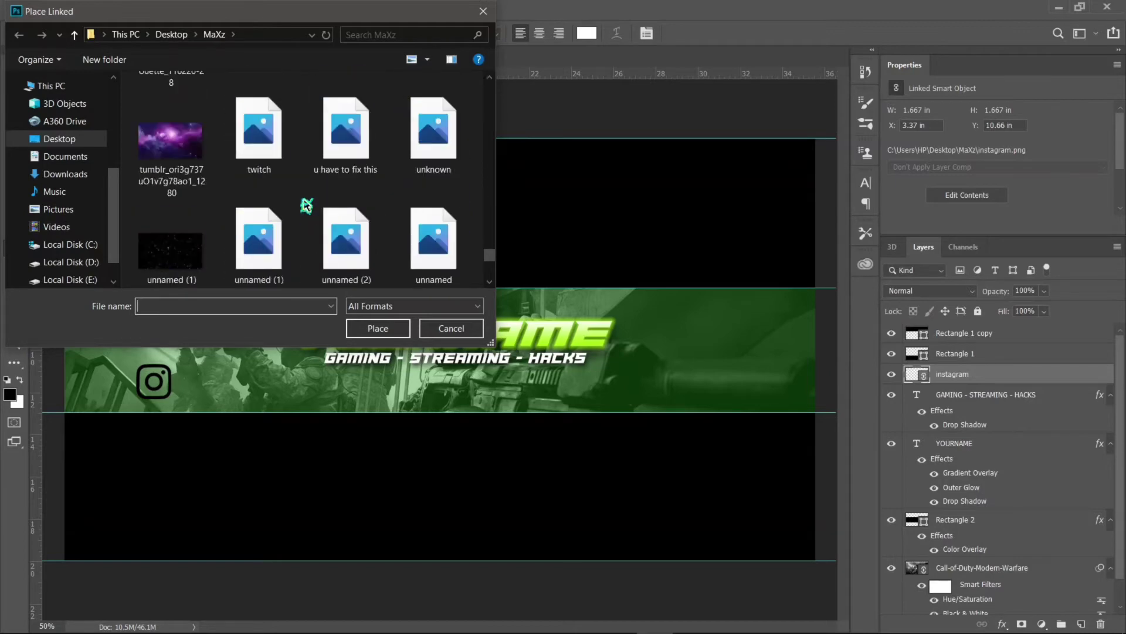
double_click(299, 229)
key("Return")
Place the TikTok icon as a linked image, moved right and scaled to about 23%.
left_click(40, 9)
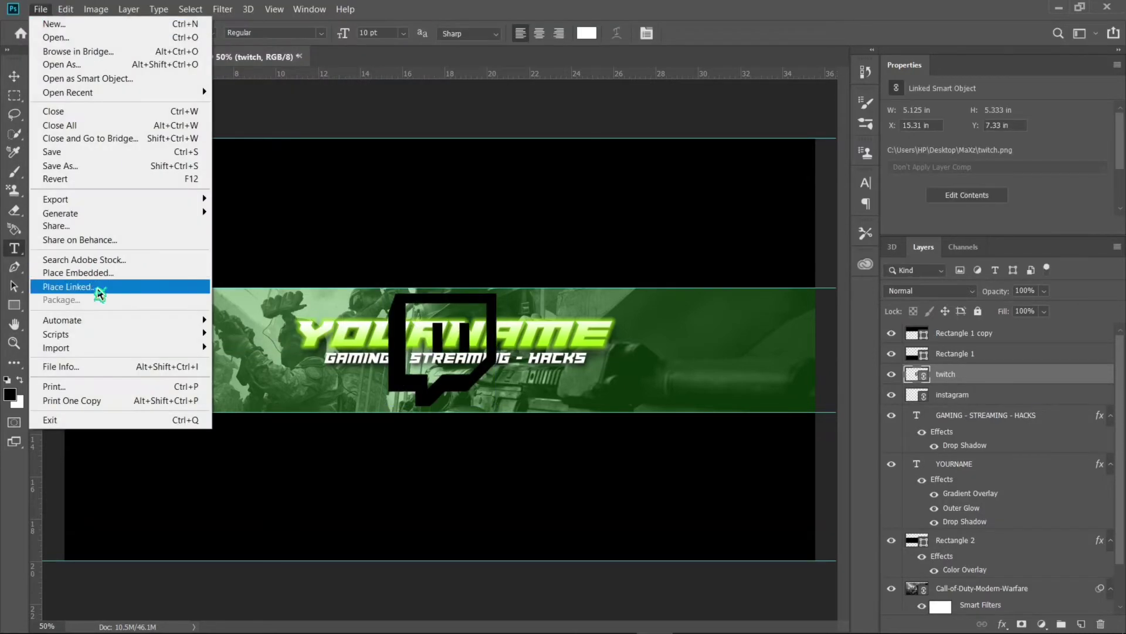
left_click(88, 288)
scroll(358, 179, "down", 3)
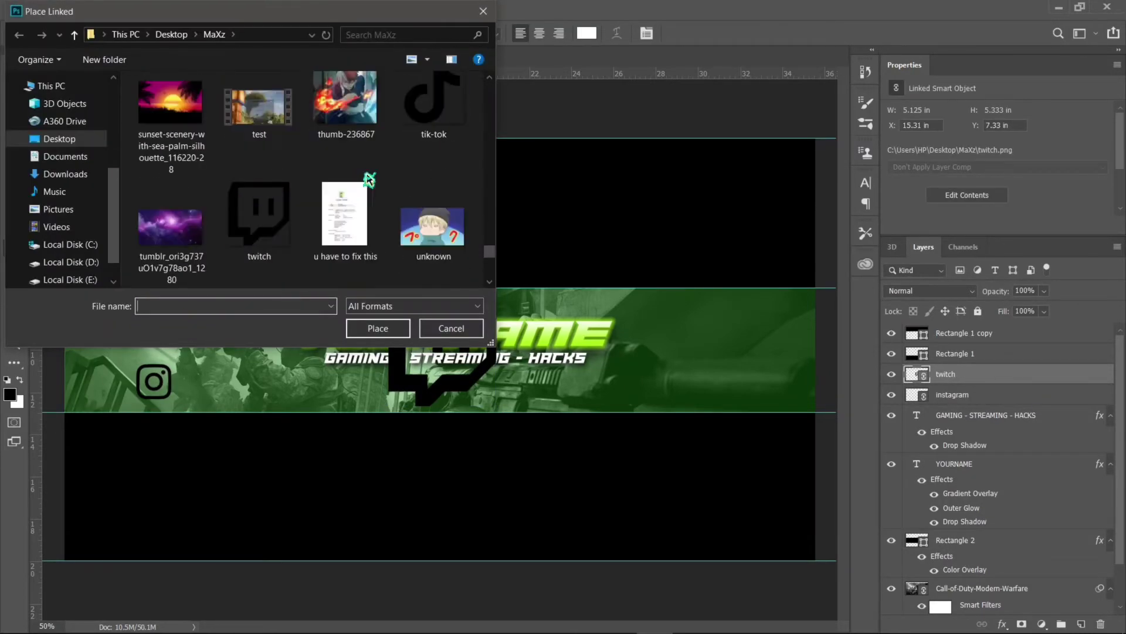
double_click(440, 94)
left_click_drag(440, 352, 707, 352)
left_click_drag(763, 296, 677, 384)
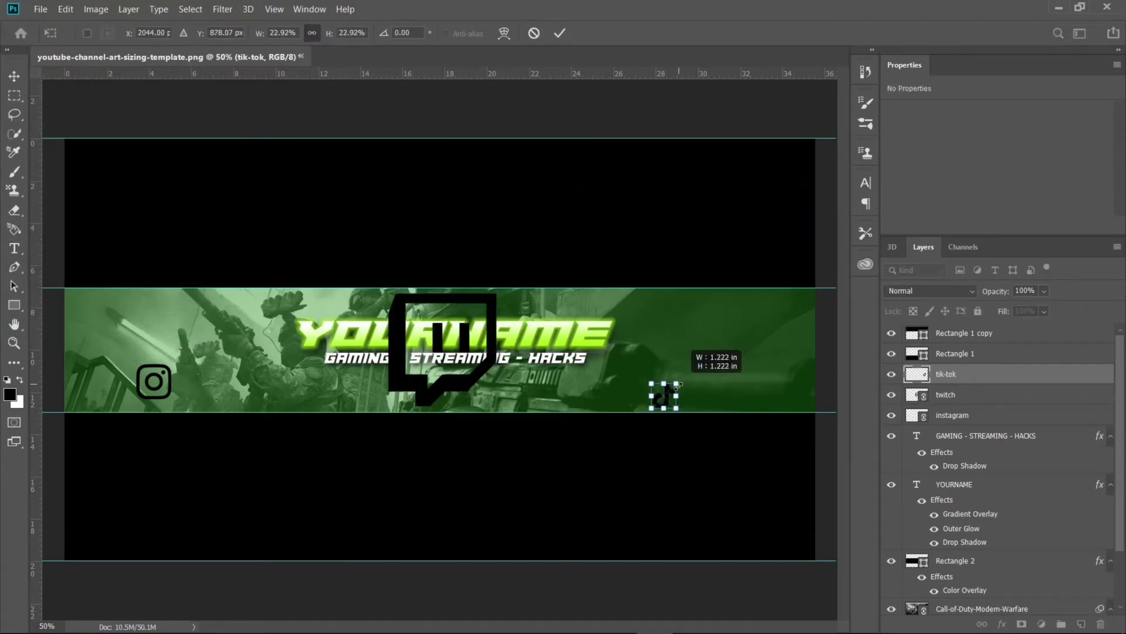
Shrink the Instagram icon to about 14% and move the Twitch icon beside it.
left_click(911, 406)
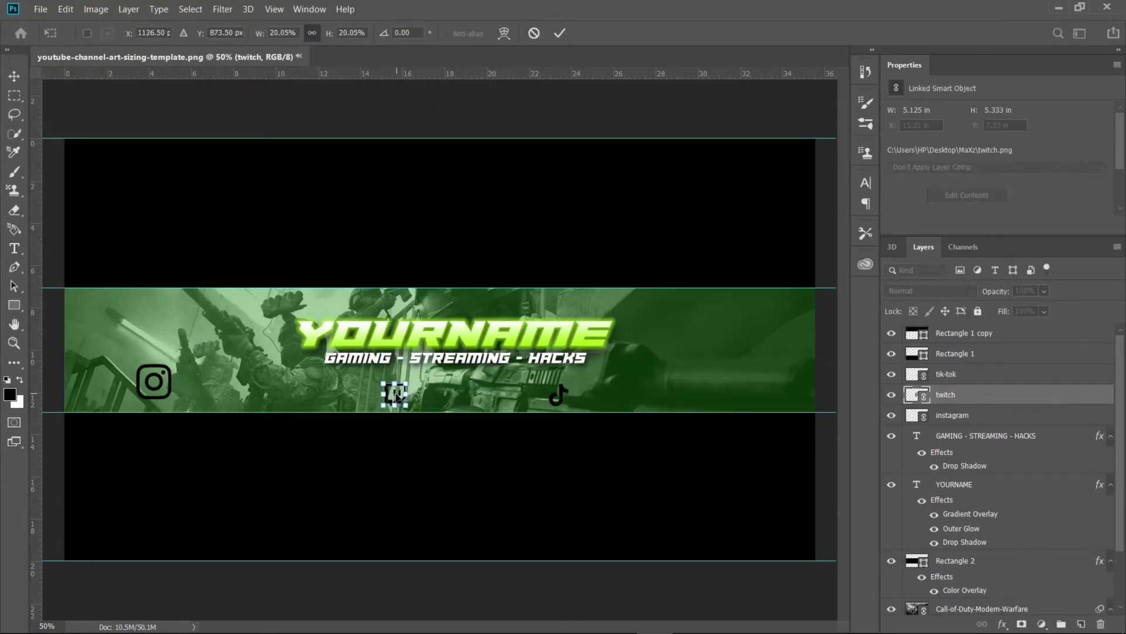
key("ctrl+t")
left_click_drag(171, 364, 146, 392)
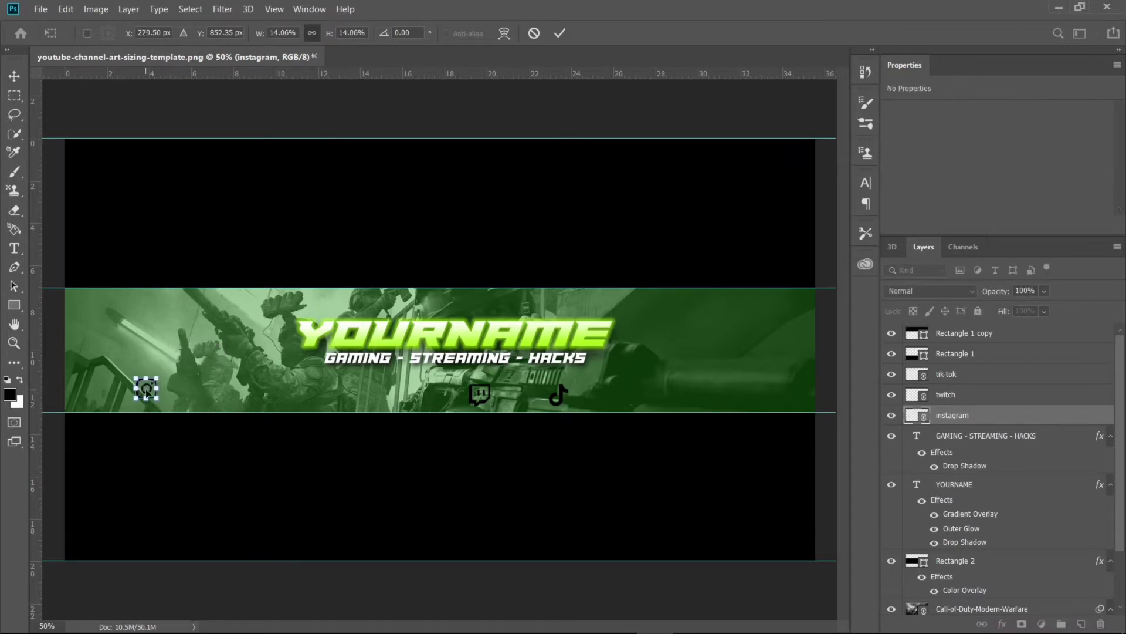
key("Return")
left_click(946, 395)
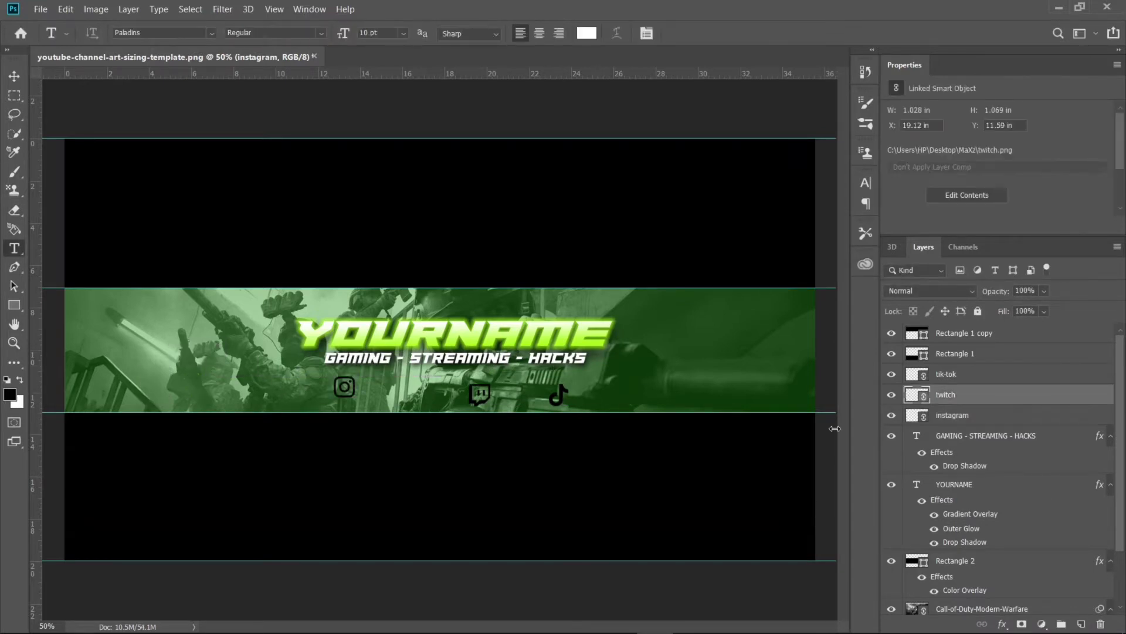
key("ctrl+t")
left_click_drag(479, 395, 392, 387)
key("Return")
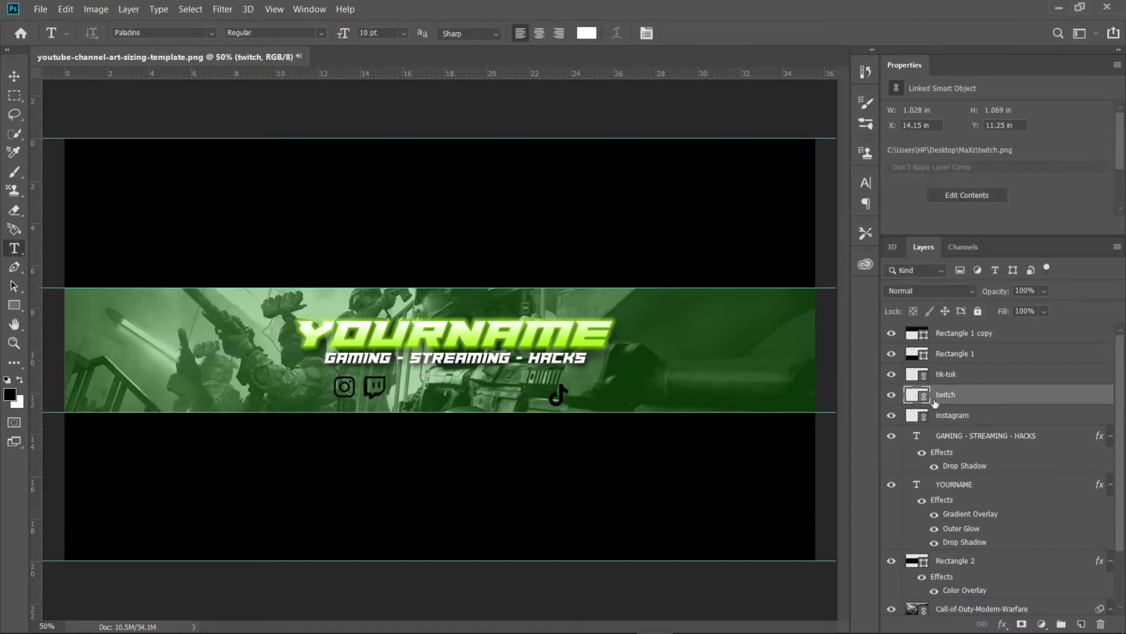
Move the TikTok icon beside Twitch and select all three icons for transforming.
left_click(945, 373)
key("ctrl+t")
left_click_drag(557, 394, 426, 384)
key("Return")
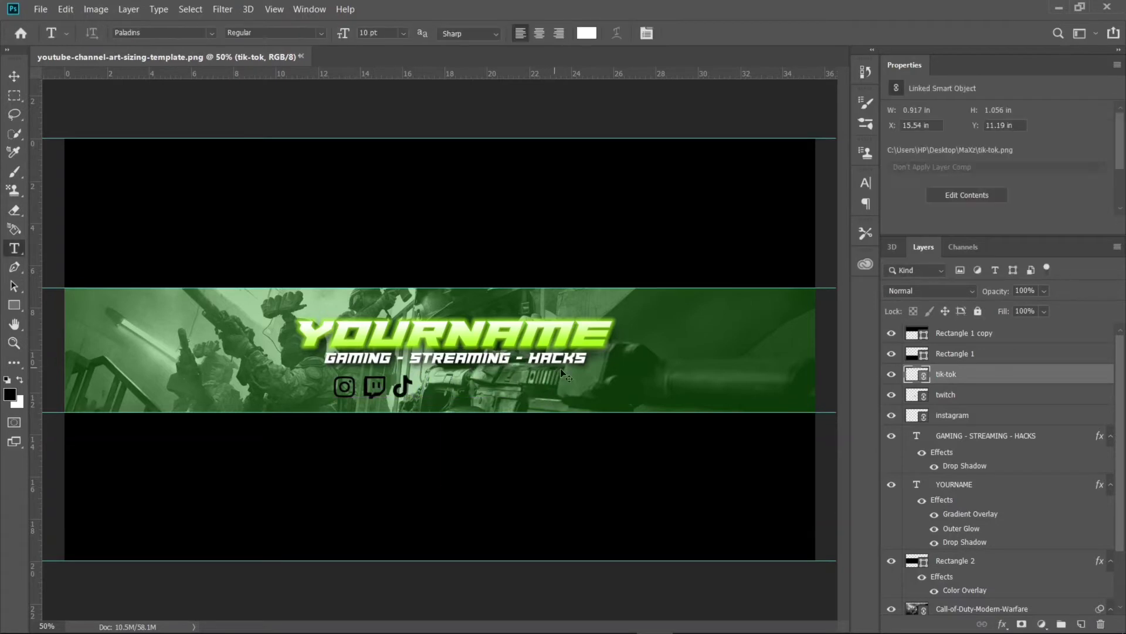
left_click(952, 415, "shift")
key("ctrl+t")
Slant the row of social icons slightly with Free Transform.
mouse_move(412, 382)
left_mouse_down()
mouse_move(421, 378)
mouse_move(391, 385)
mouse_move(402, 393)
left_mouse_up()
key("Return")
key("t")
key("ctrl+t")
key("Return")
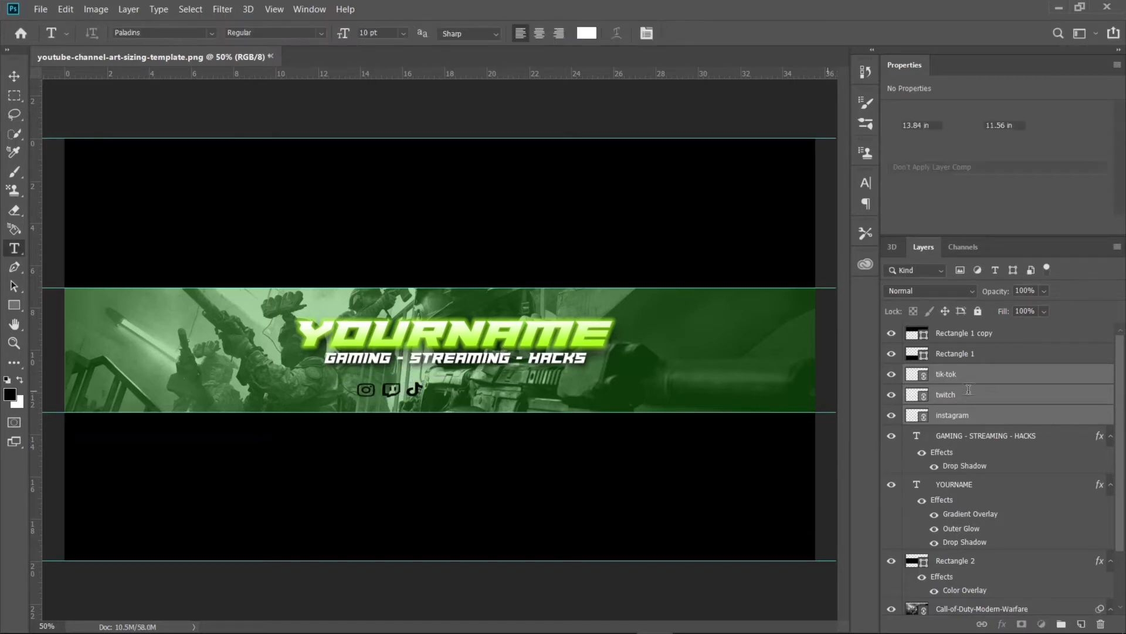
Add the channel handle text beside the icons, enlarged to 43.01 pt.
left_click(581, 388)
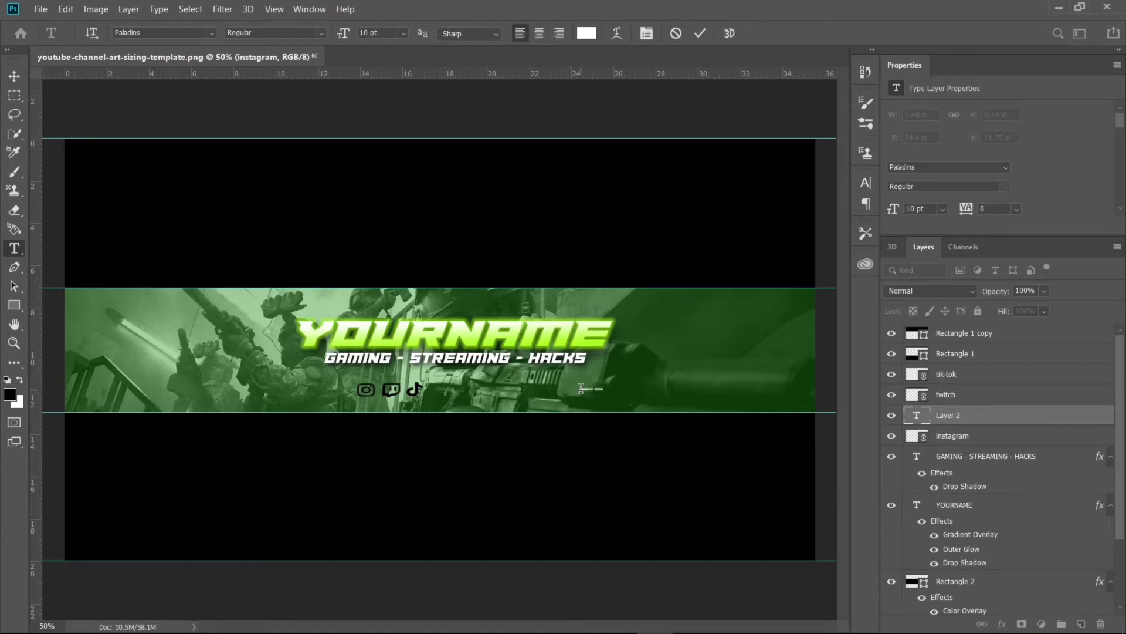
key("ctrl+Return")
key("ctrl+t")
mouse_move(604, 391)
left_mouse_down()
mouse_move(674, 392)
mouse_move(483, 390)
left_mouse_up()
key("Return")
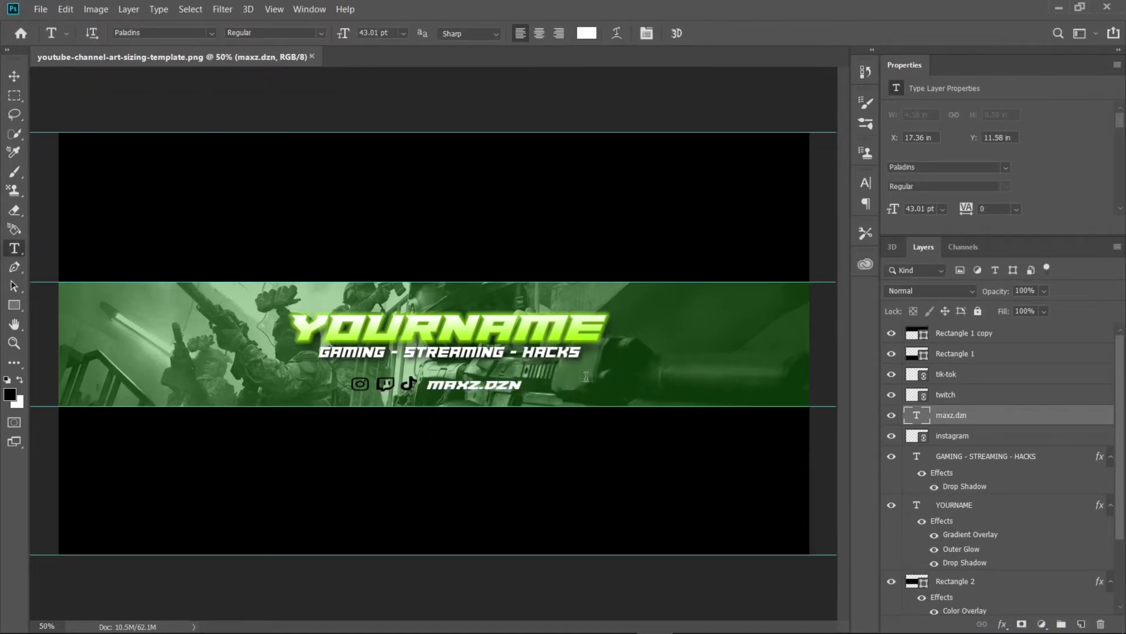
Apply a black Color Overlay layer style to the handle text.
key("h")
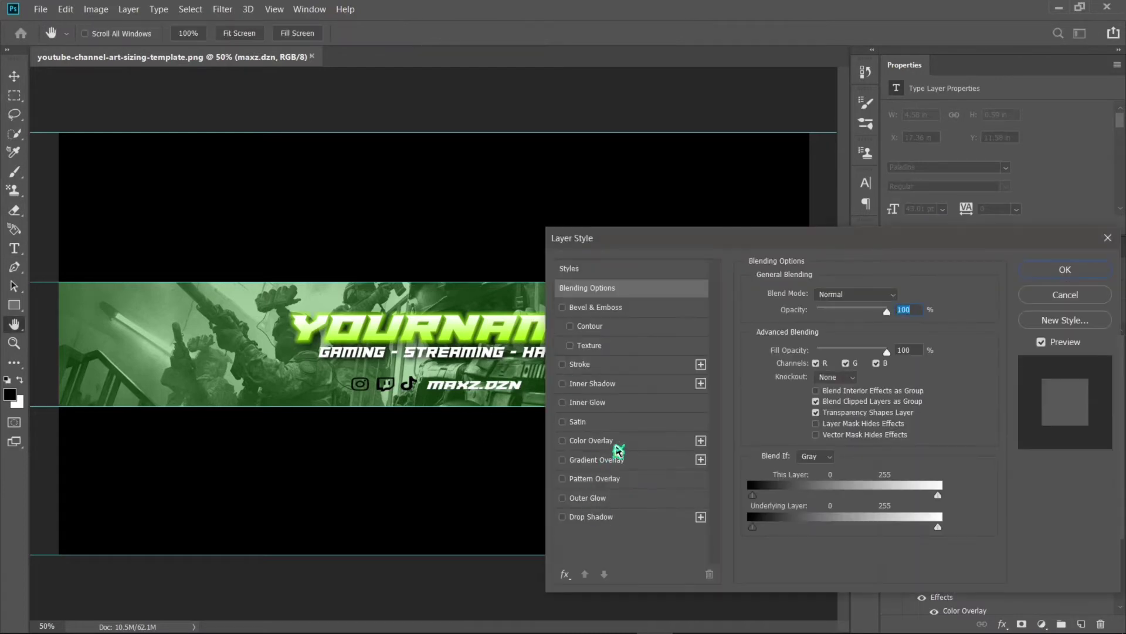
left_click(591, 440)
left_click(901, 294)
left_click(516, 566)
left_click(838, 370)
left_click(1065, 269)
Enlarge the three social icons and handle text together.
left_click(972, 381)
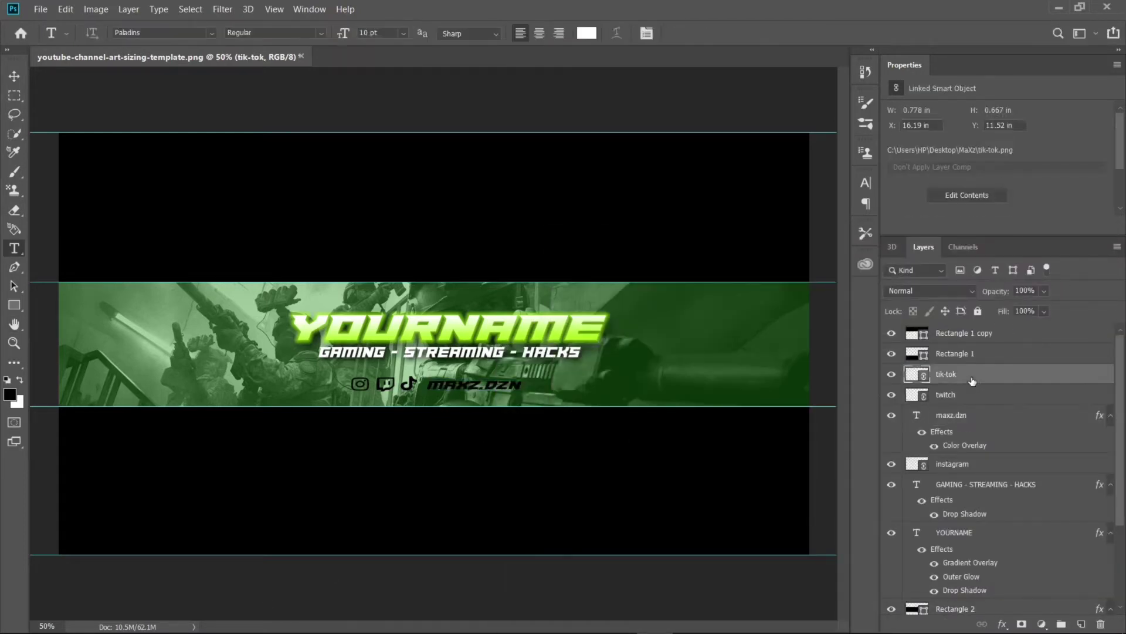
left_click(968, 415, "shift")
left_click(968, 463, "shift")
key("ctrl+t")
left_click_drag(522, 391, 540, 394)
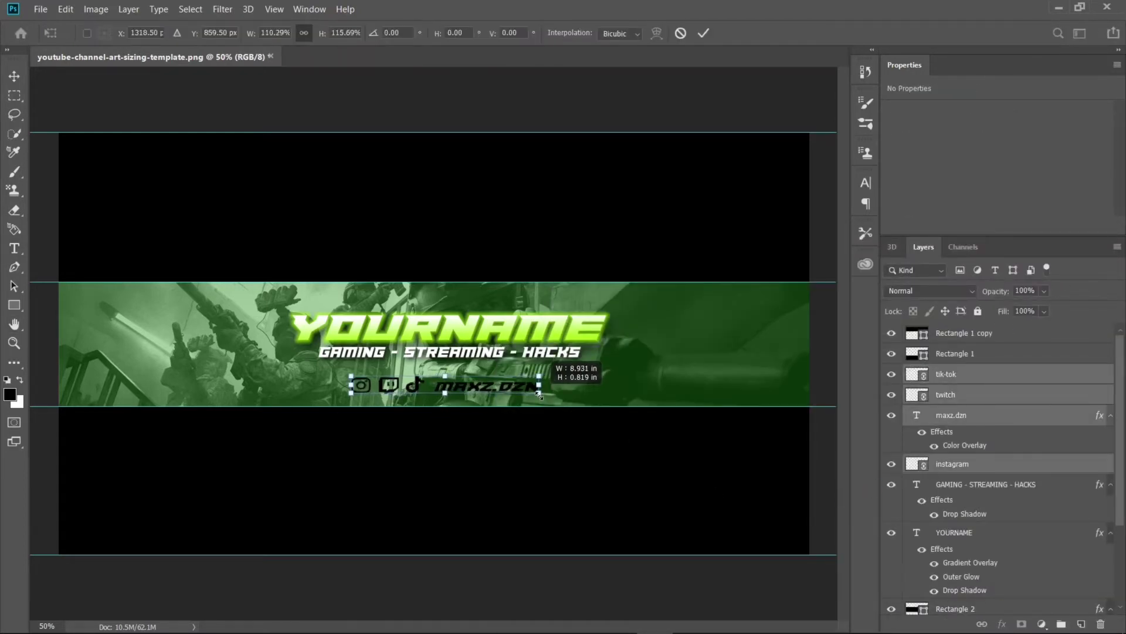
key("Return")
Change the handle text font to Airstrike and resize it to 58.88 pt.
double_click(487, 385)
left_click(211, 33)
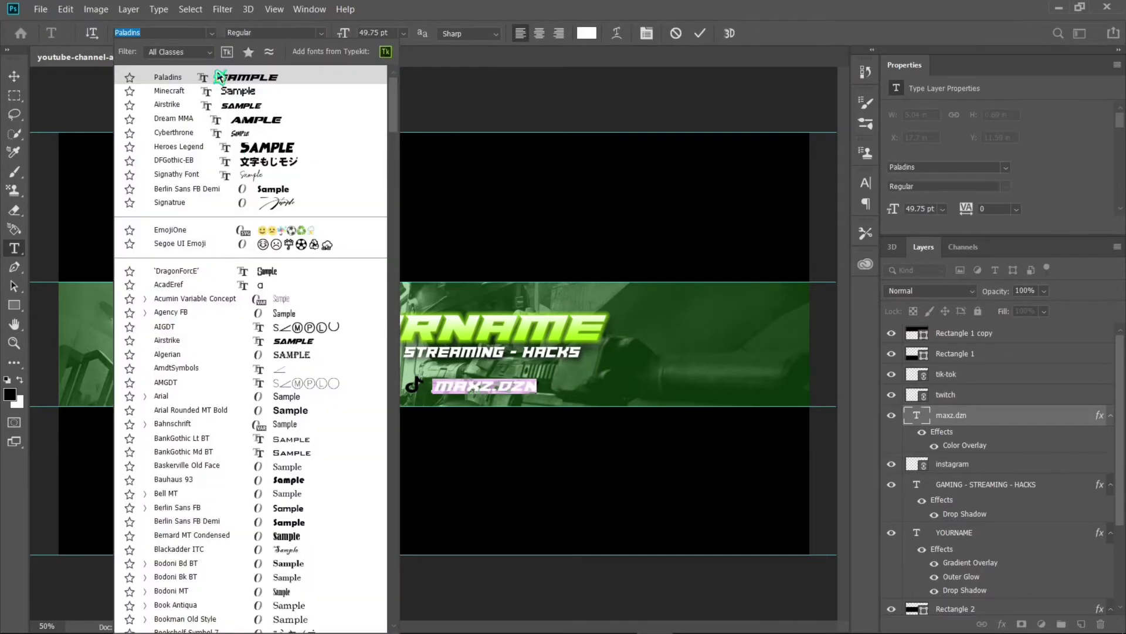
left_click(233, 108)
key("ctrl+Return")
key("ctrl+t")
left_click_drag(427, 378, 506, 409)
key("Return")
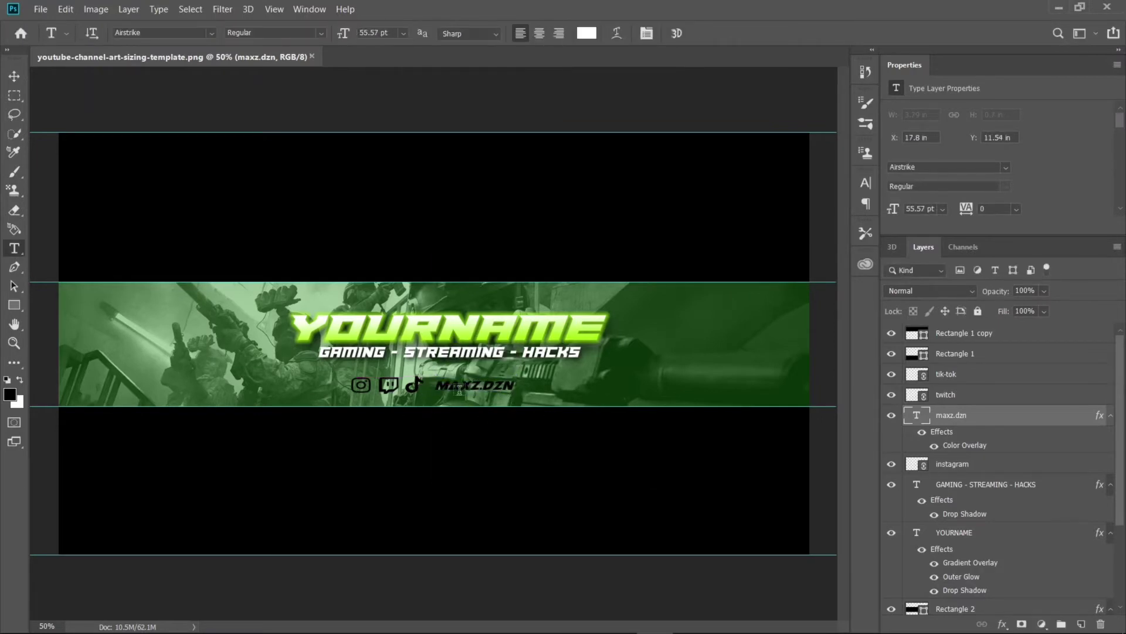
key("ctrl+t")
left_click_drag(516, 377, 494, 389)
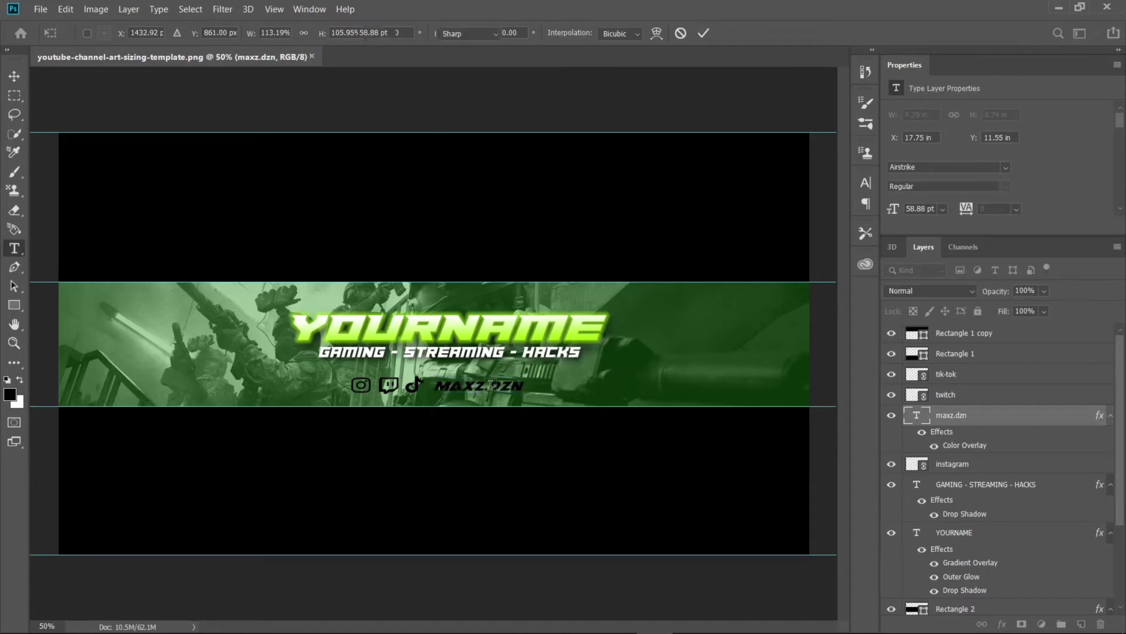
key("Return")
Enlarge and reposition the icon row and handle together.
left_click(969, 396, "ctrl")
left_click(962, 374, "ctrl")
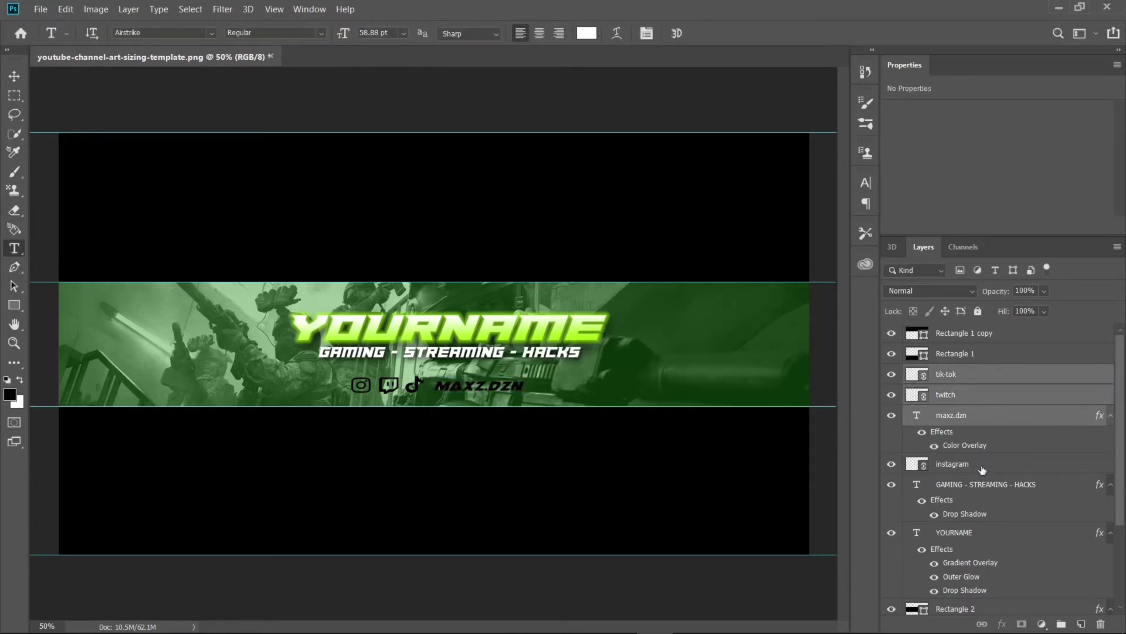
left_click(962, 463, "ctrl")
key("ctrl+t")
left_click_drag(481, 390, 489, 396)
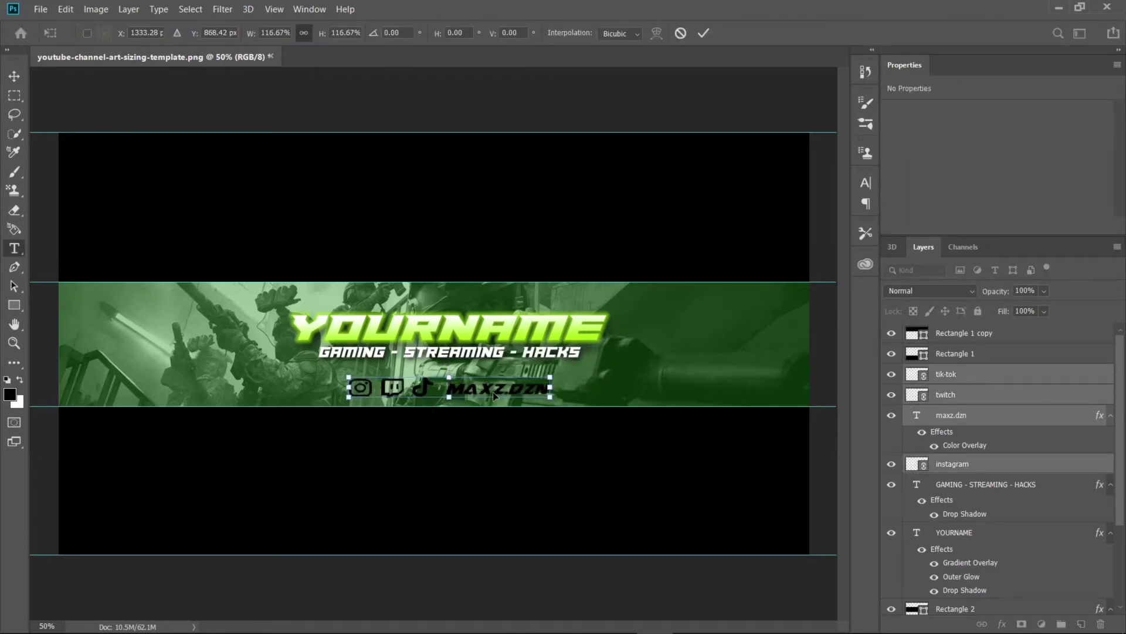
key("Return")
Shift the TikTok icon and its handle text to the right.
left_click(974, 399)
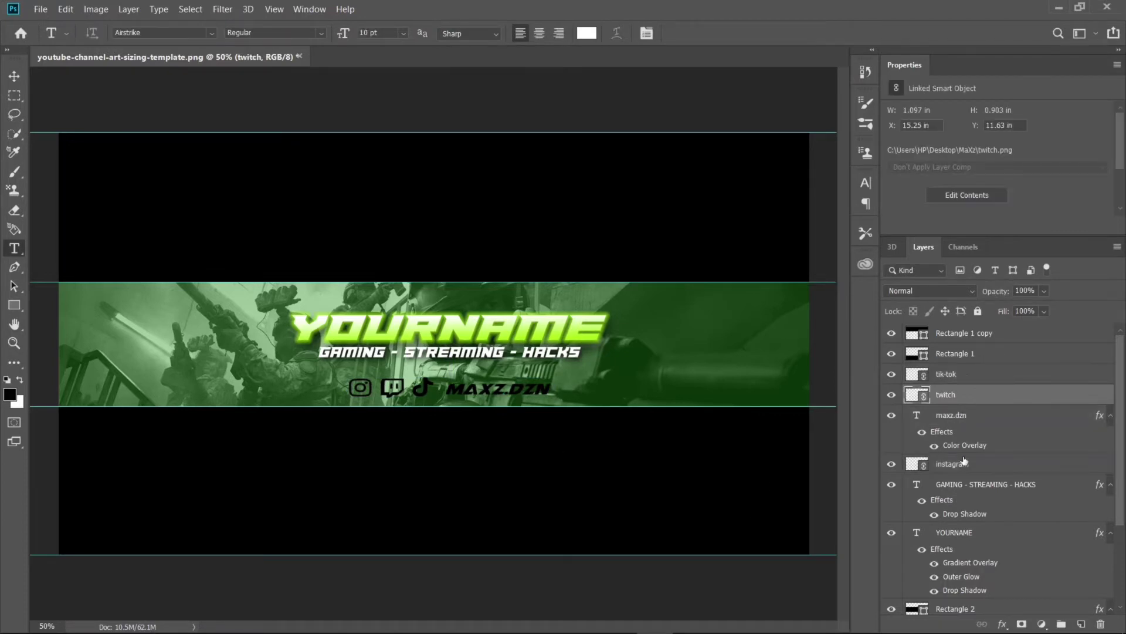
key("ctrl+t")
left_click(973, 376)
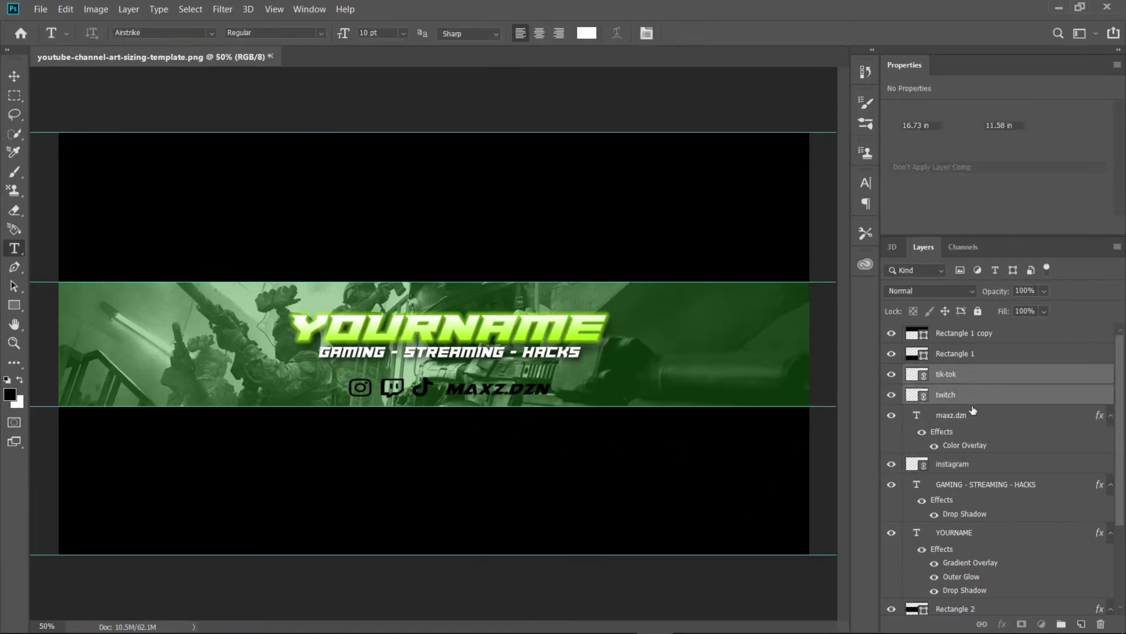
left_click(962, 415, "ctrl")
key("ctrl+t")
left_click_drag(534, 391, 597, 391)
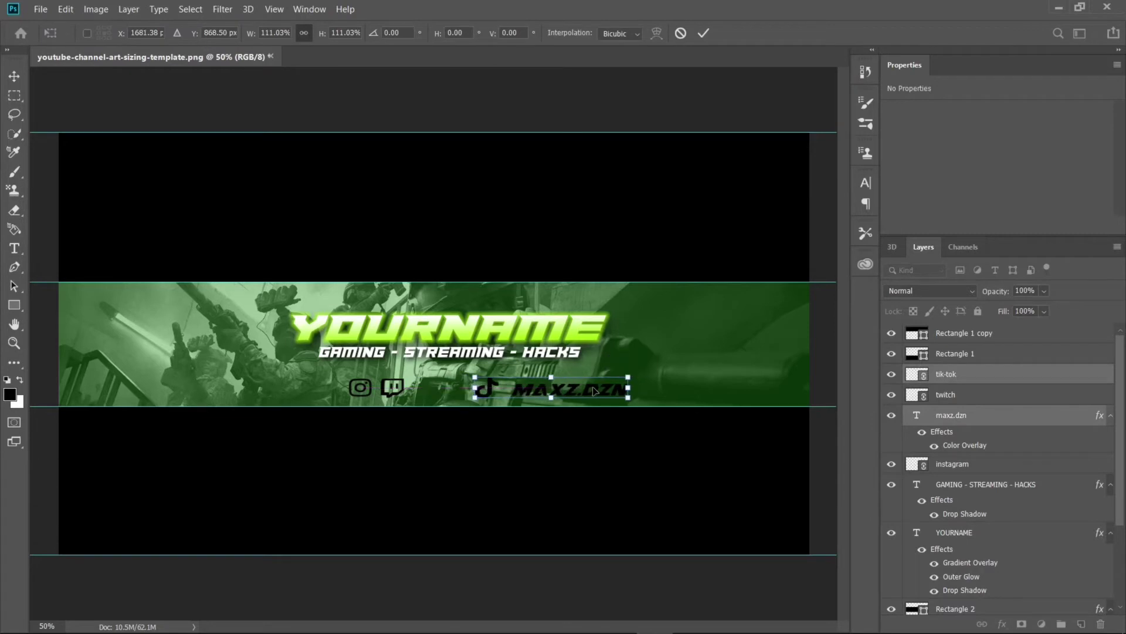
key("Return")
Turn the TikTok icon white with a white Color Overlay.
left_click(976, 377)
double_click(973, 374)
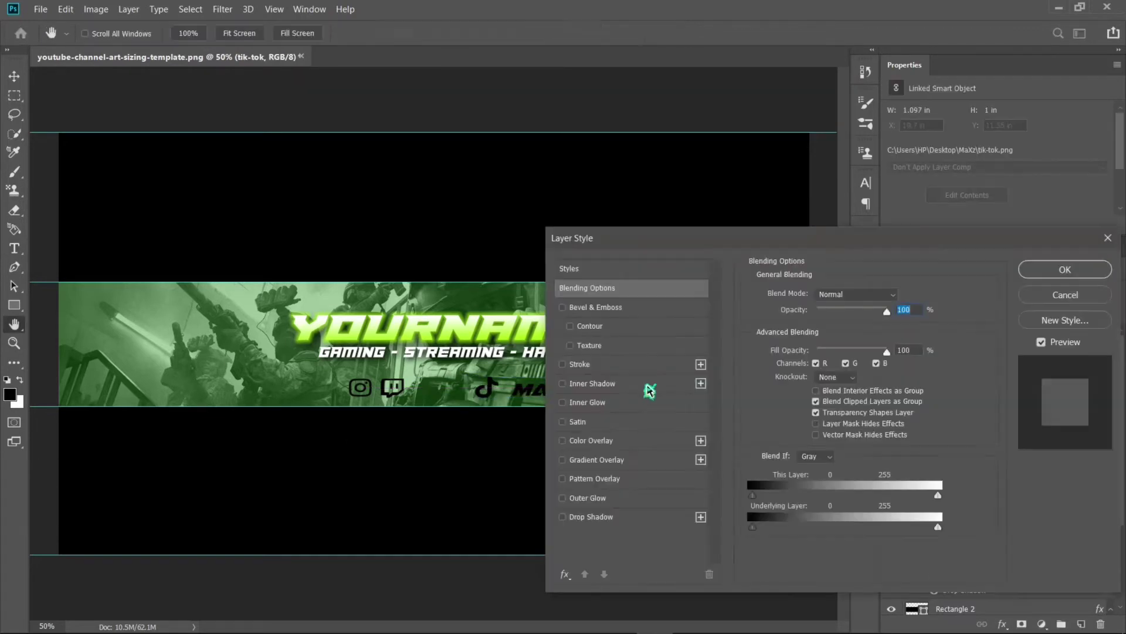
left_click(587, 443)
left_click(898, 294)
left_click(505, 329)
left_click(817, 372)
left_click(1063, 267)
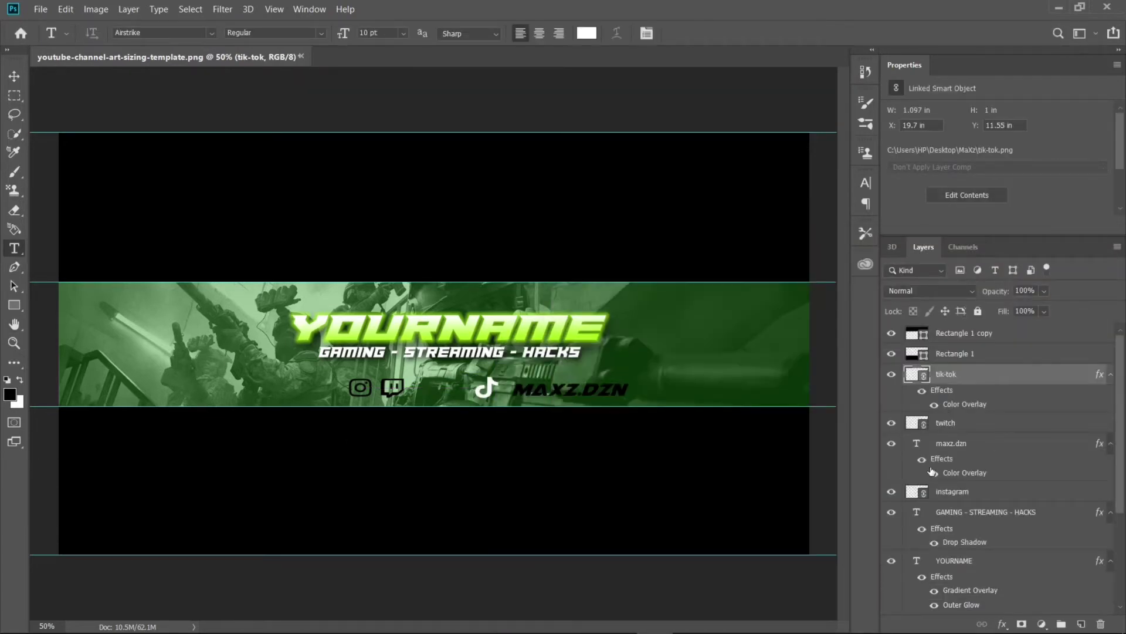
Resize the TikTok handle text from its corner.
left_click(965, 447)
key("ctrl+t")
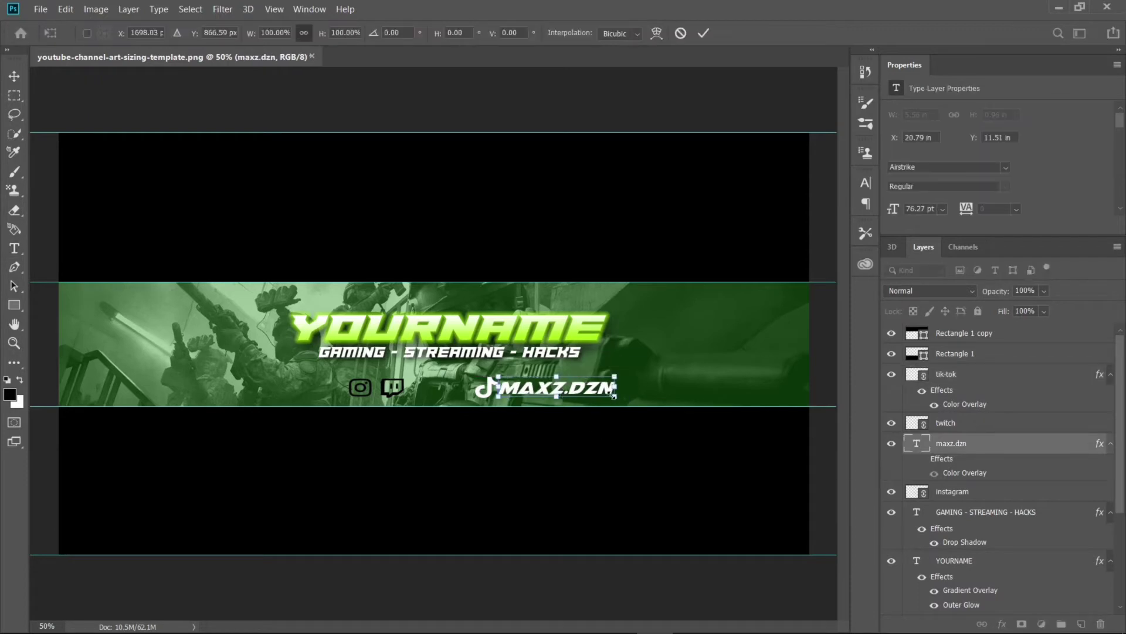
left_click_drag(627, 399, 603, 391)
key("Return")
key("t")
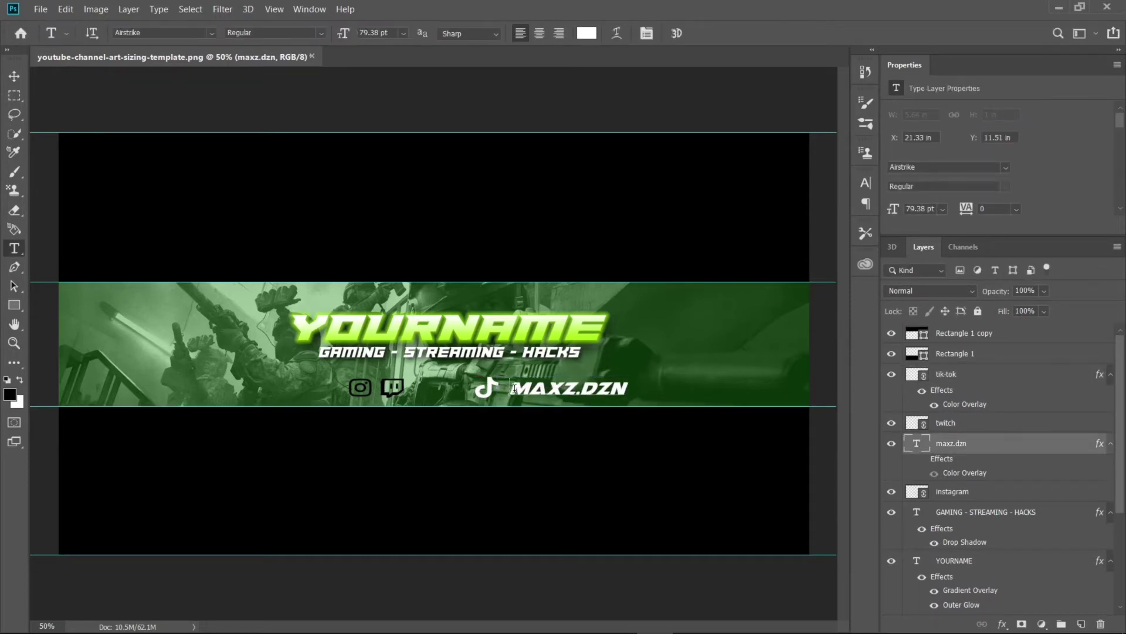
left_click(516, 389)
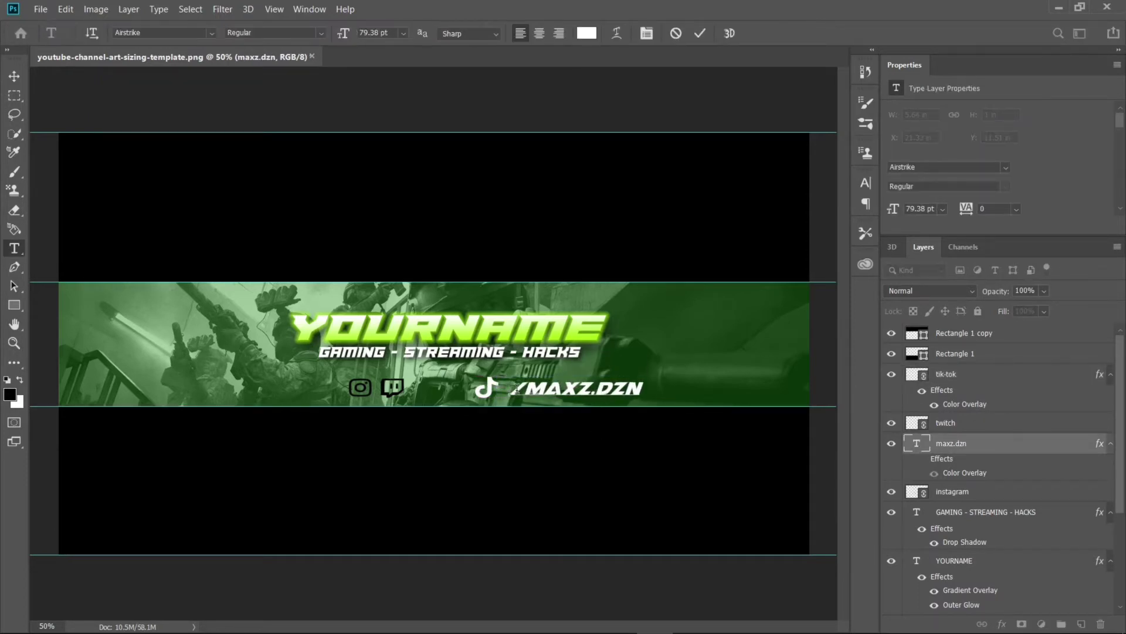
Nudge the TikTok icon right and shrink its handle text to 70.56 pt to match.
left_click(973, 375)
key("ctrl+t")
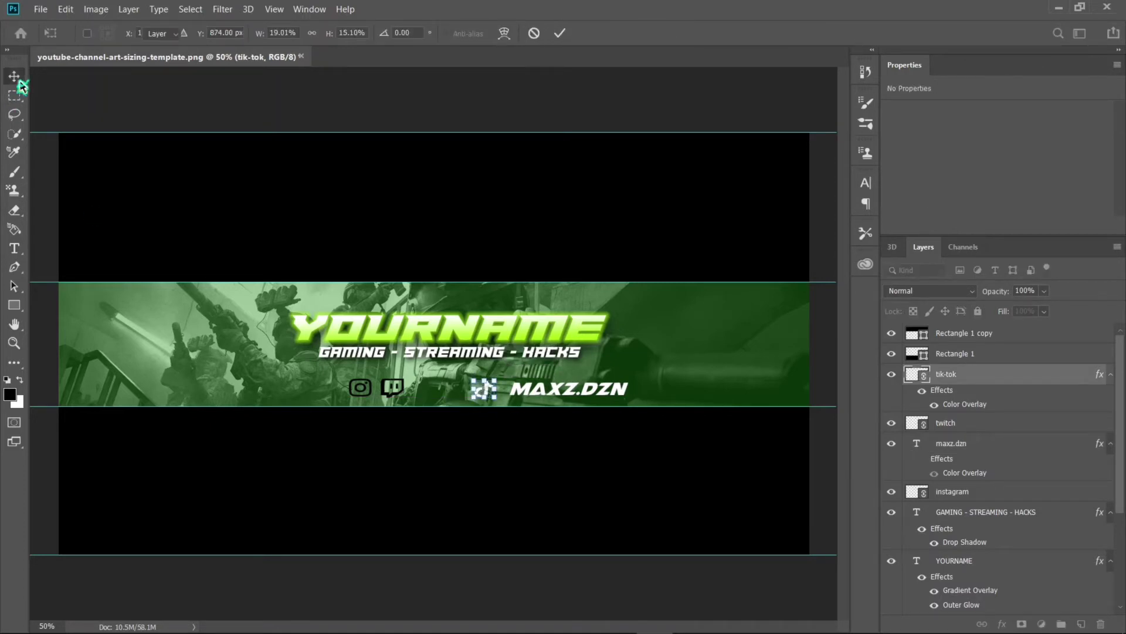
left_click(19, 83)
left_click_drag(494, 389, 497, 390)
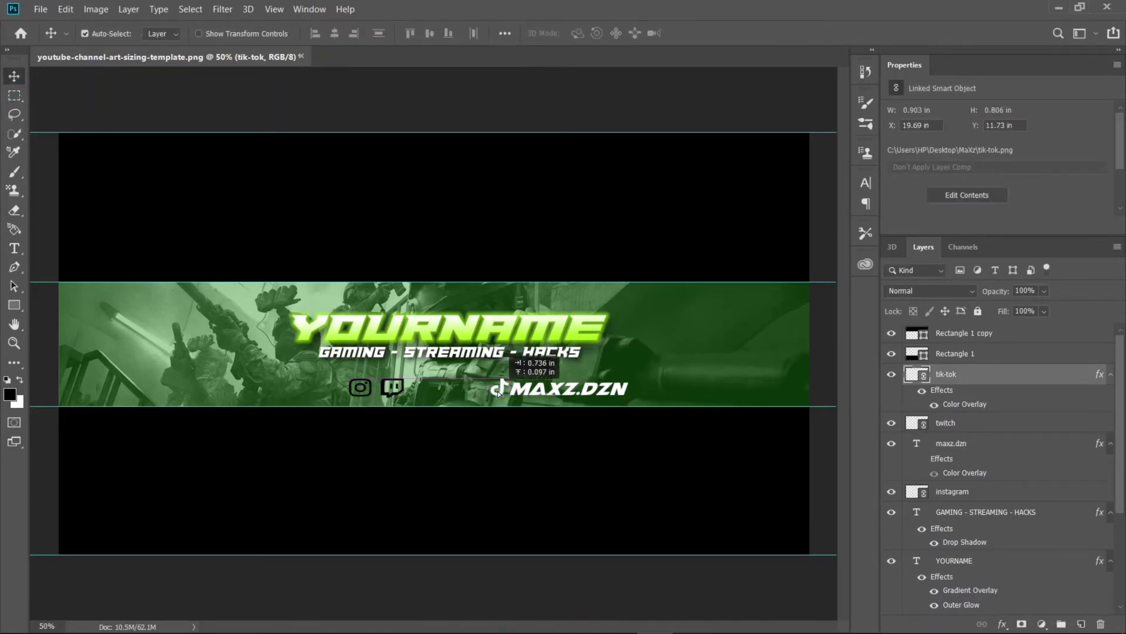
left_click(965, 449)
key("ctrl+t")
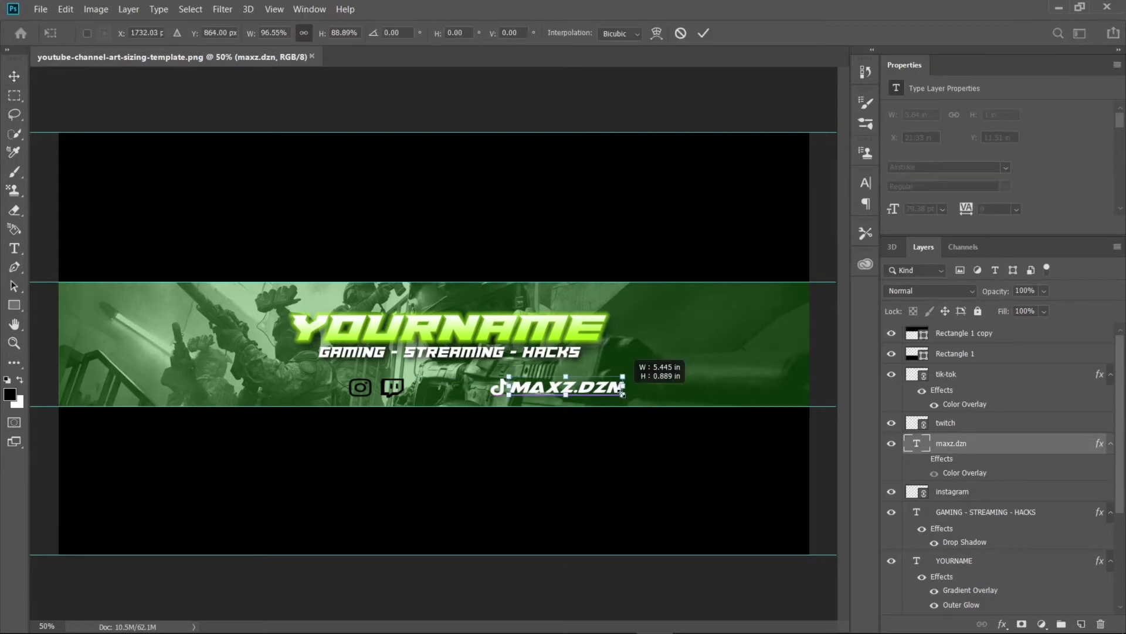
left_click_drag(628, 397, 599, 392)
key("Return")
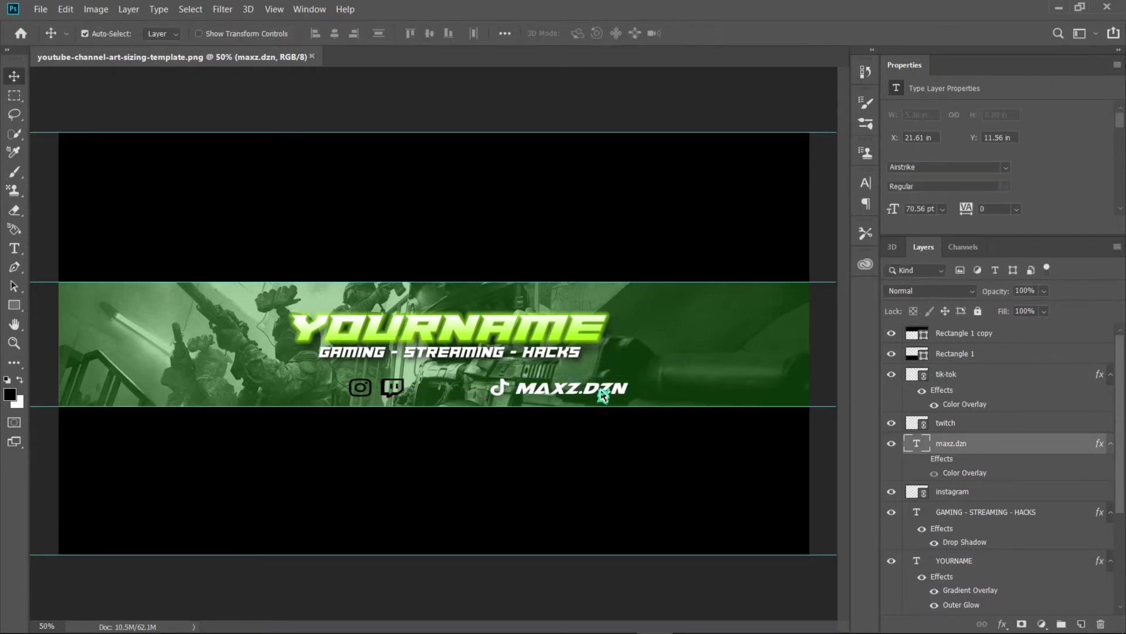
Merge the TikTok icon and handle into one layer and move it further right.
left_click(974, 376, "ctrl")
key("ctrl+e")
key("ctrl+t")
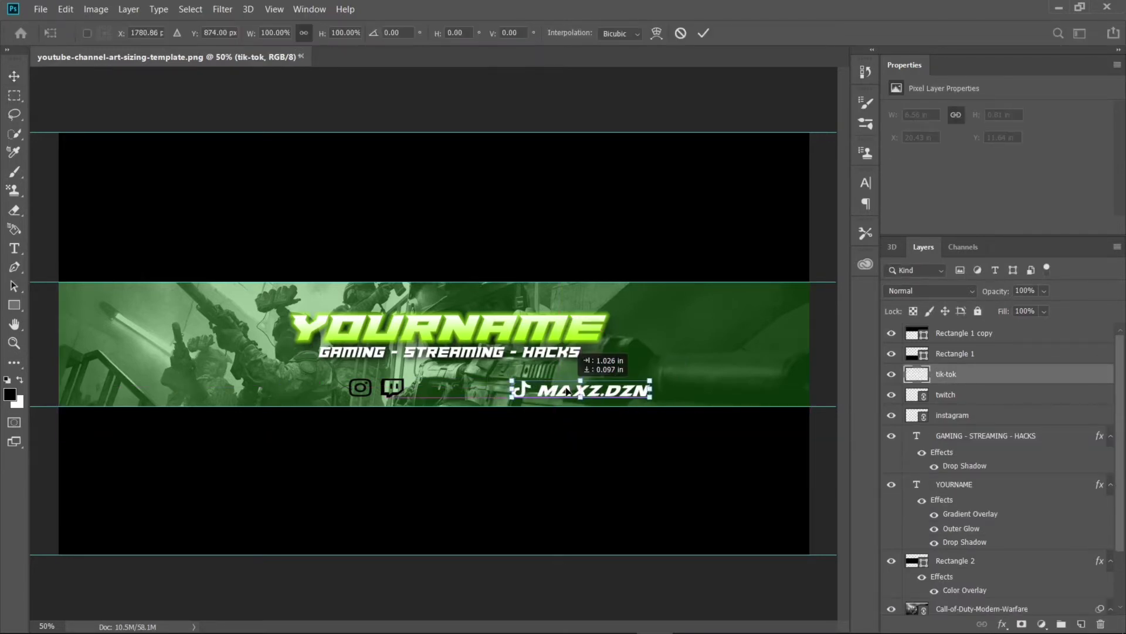
left_click_drag(587, 388, 625, 391)
key("Return")
left_click(972, 399)
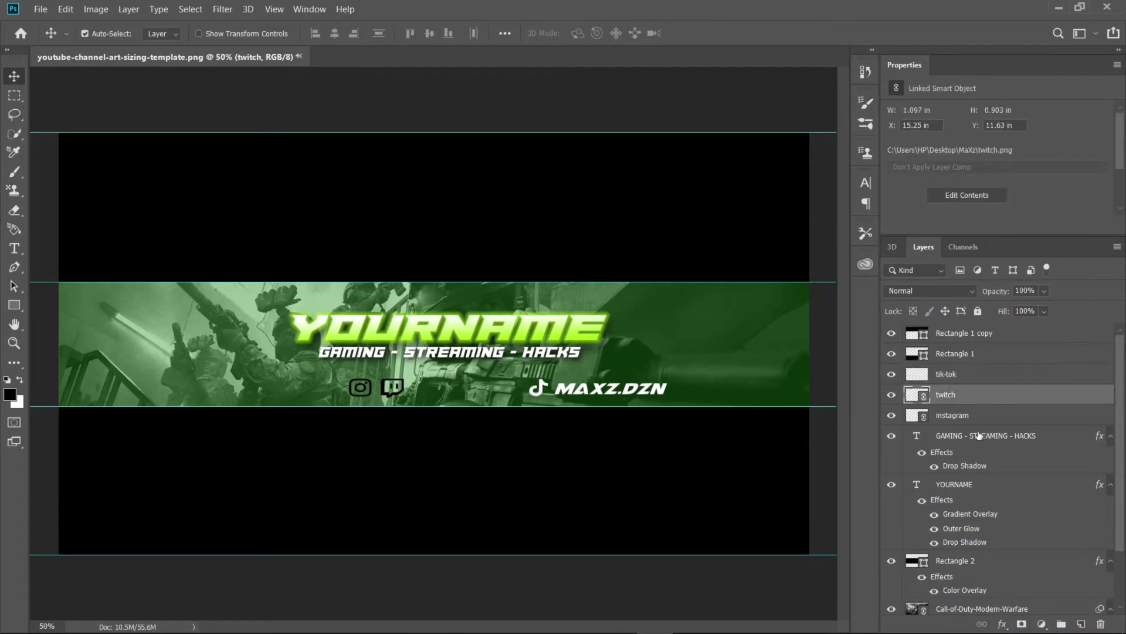
left_click(955, 561)
Remove a stray Lorem ipsum placeholder text layer created by accident.
left_click(14, 248)
left_click(697, 336)
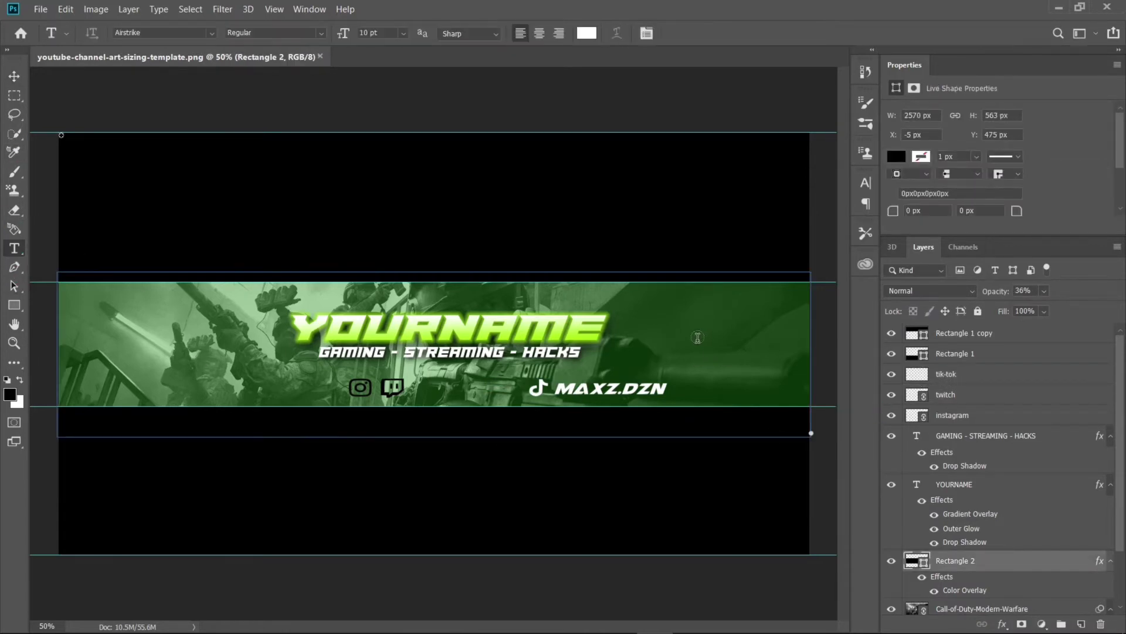
key("Escape")
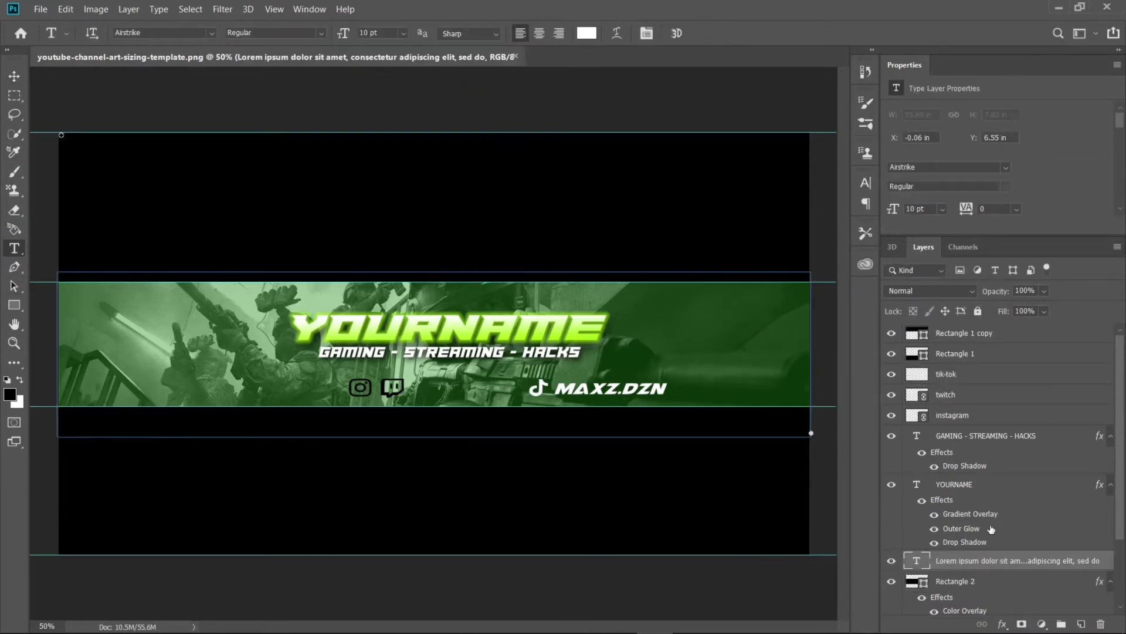
scroll(980, 563, "down", 3)
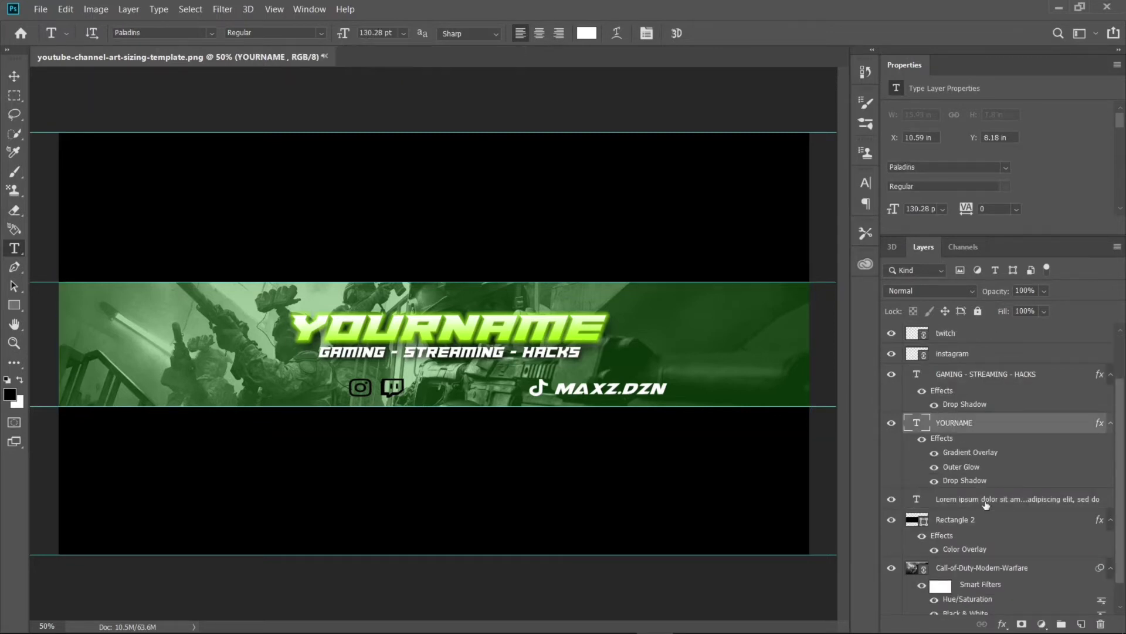
key("ctrl+z")
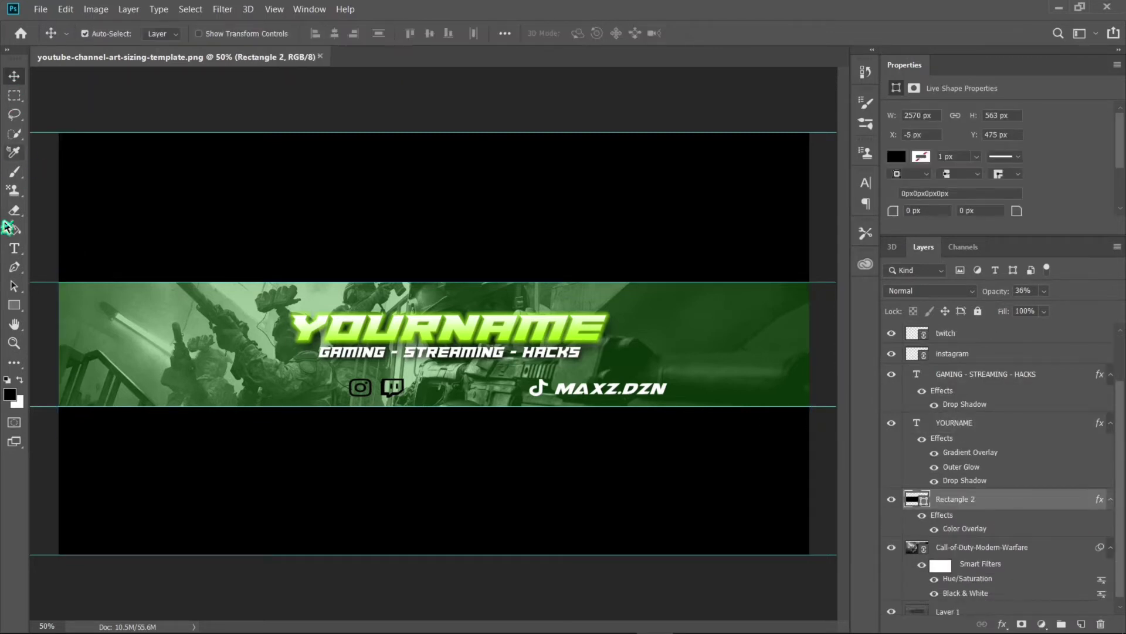
Type the Twitch handle text and scale it to 66.16 pt beside the Twitch icon.
left_click(205, 197)
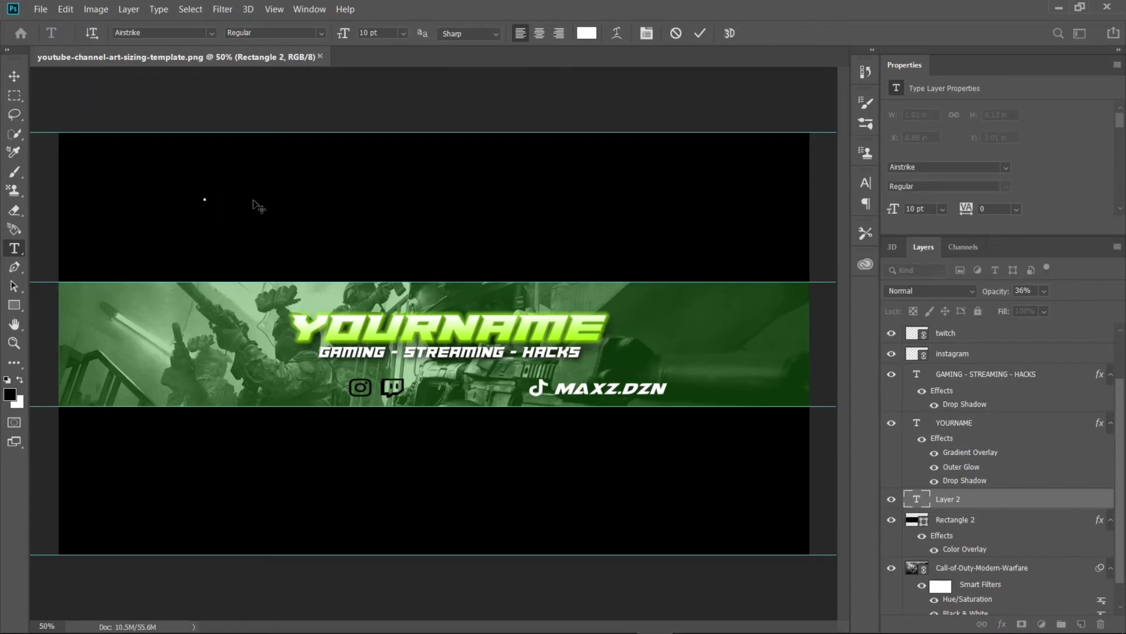
type("maxz.TTV")
key("ctrl+t")
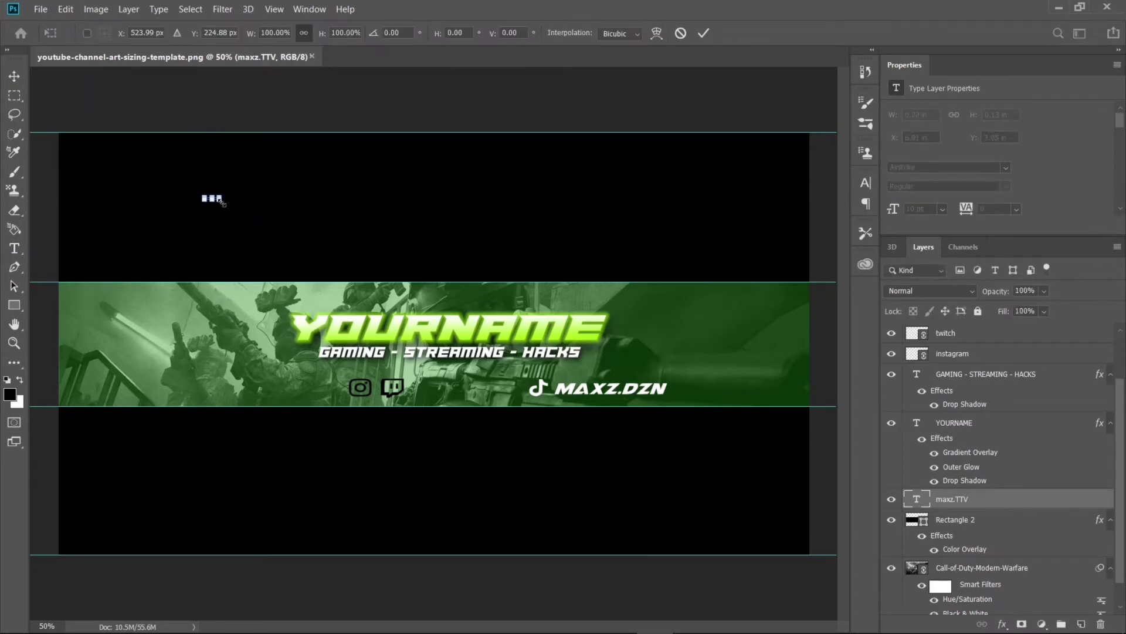
mouse_move(219, 201)
left_mouse_down()
mouse_move(327, 218)
mouse_move(527, 397)
mouse_move(488, 392)
left_mouse_up()
key("Return")
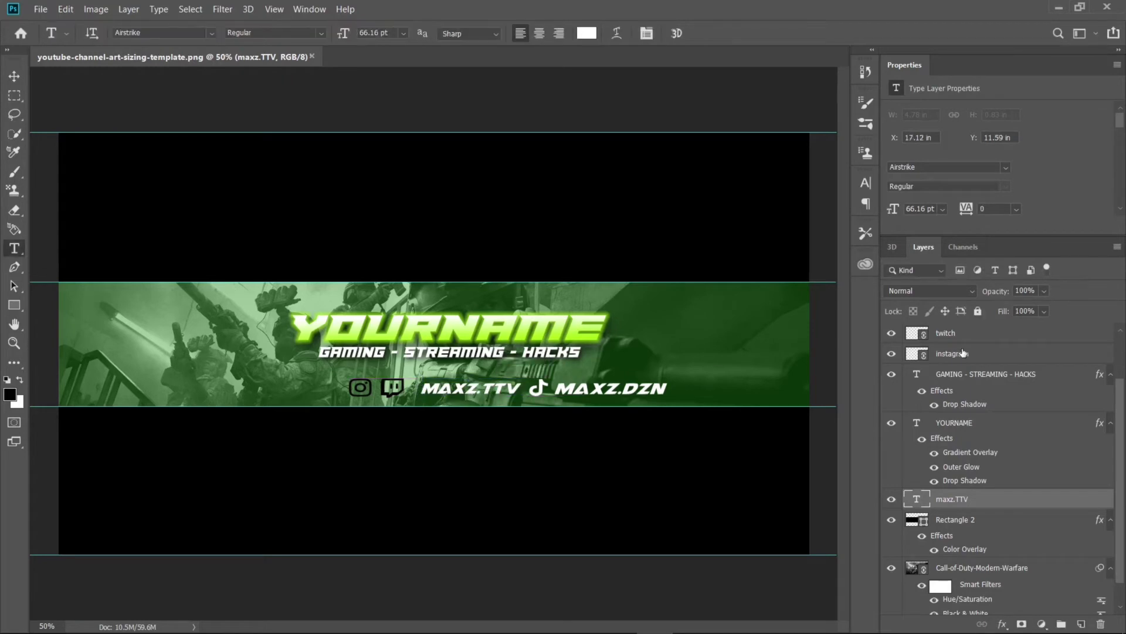
scroll(963, 353, "up", 1)
left_click(963, 353)
key("ctrl+t")
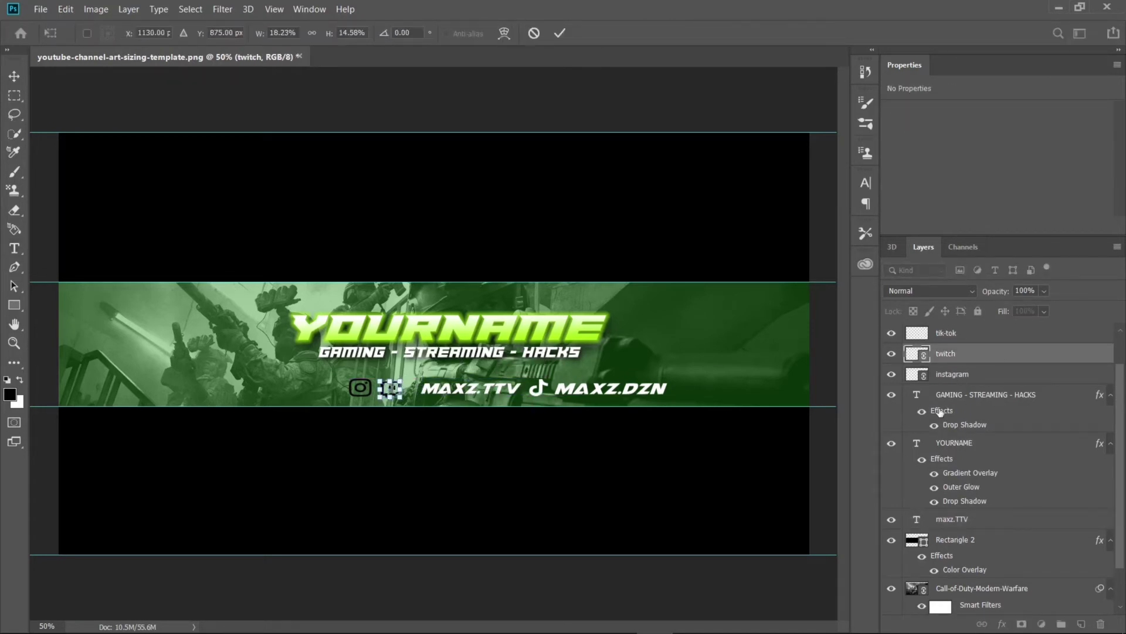
Enlarge the Twitch icon slightly and move it snug against MAXZ.TTV.
key("Return")
mouse_move(389, 388)
left_mouse_down()
mouse_move(411, 391)
mouse_move(388, 389)
left_mouse_up()
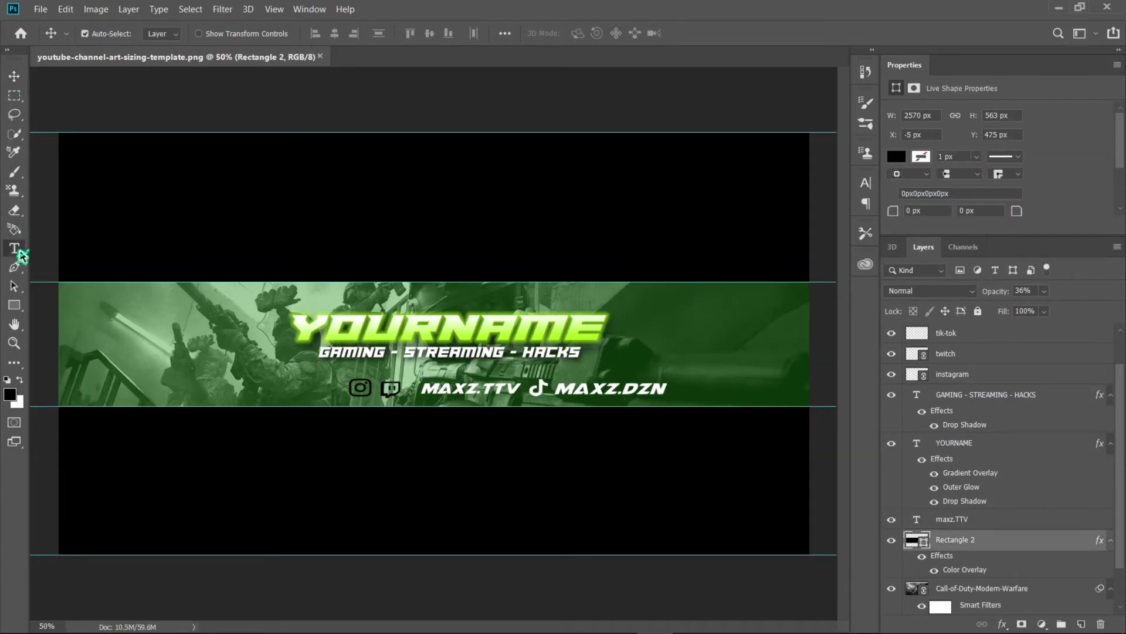
left_click(945, 353)
key("ctrl+t")
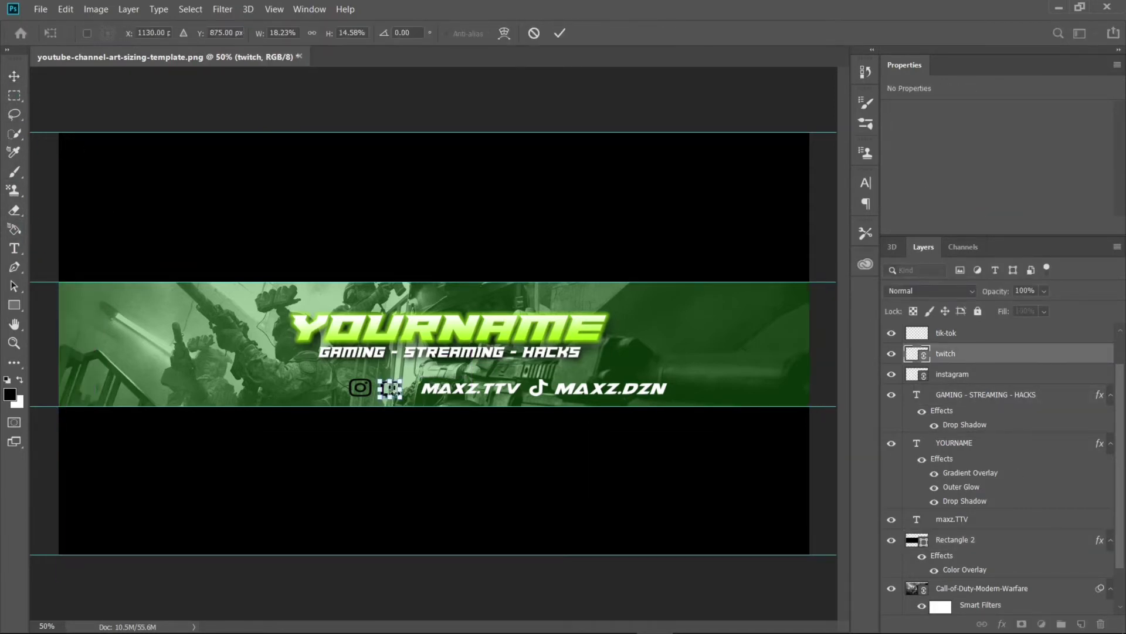
left_click_drag(393, 390, 409, 393)
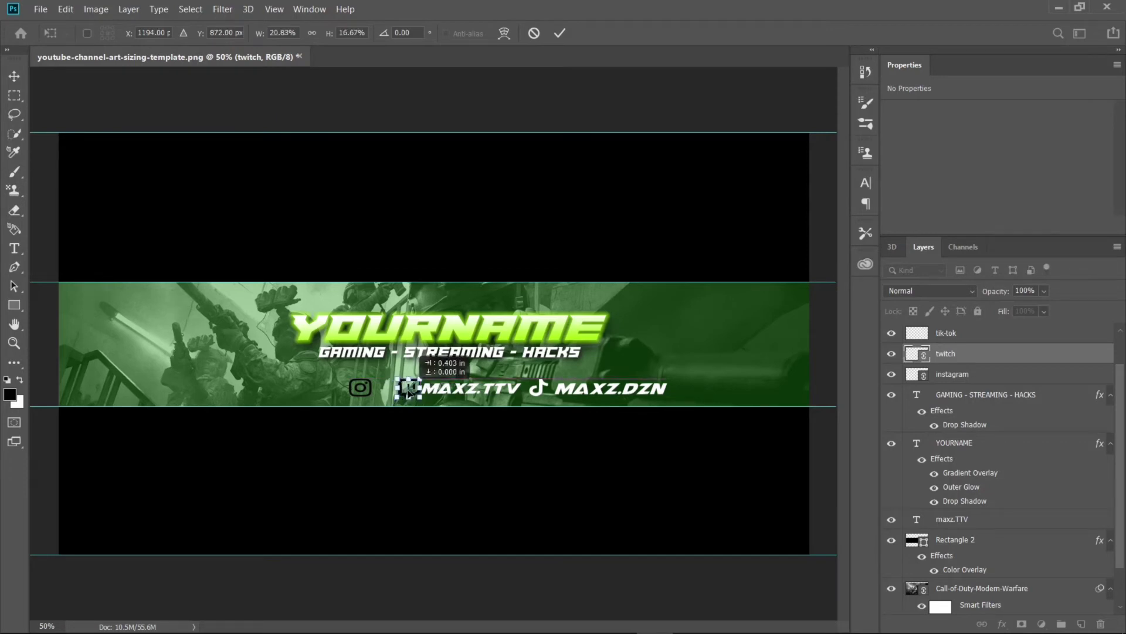
key("Return")
key("t")
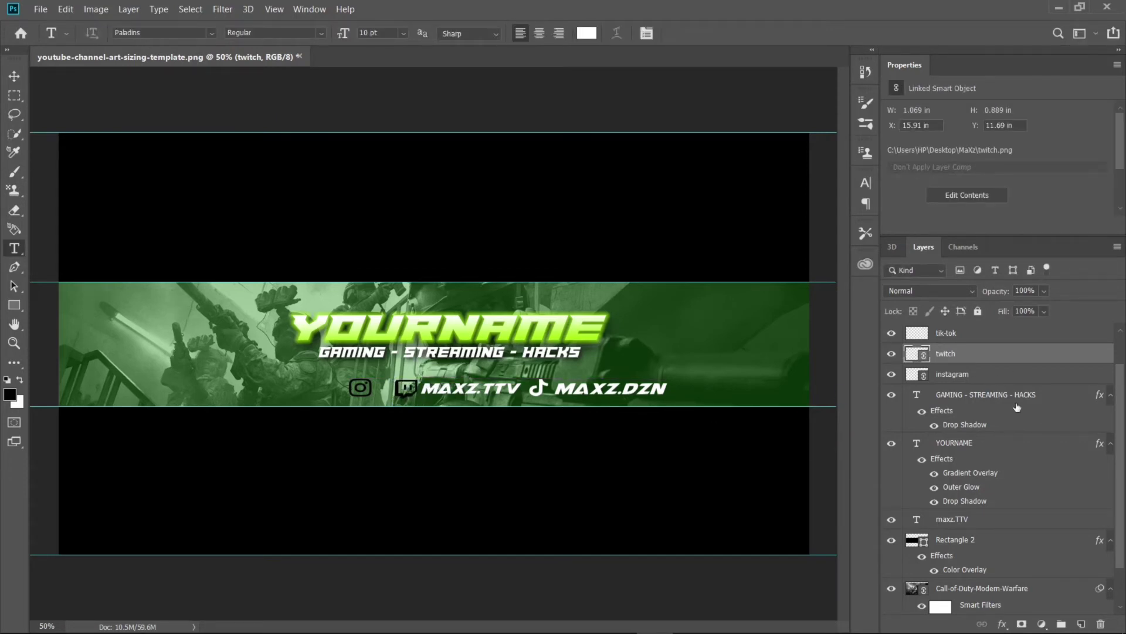
Turn the Twitch icon white with a Color Overlay layer style.
double_click(983, 353)
left_click(622, 441)
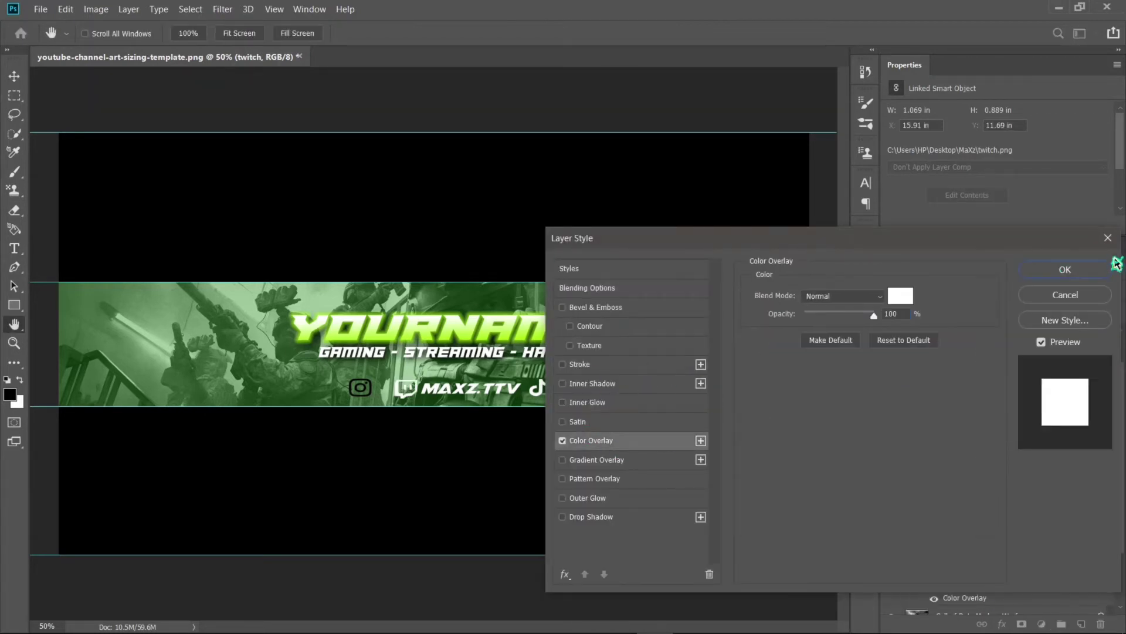
key("Return")
Nudge the Twitch icon slightly right and up, closer to MAXZ.TTV.
left_click(965, 547, "ctrl")
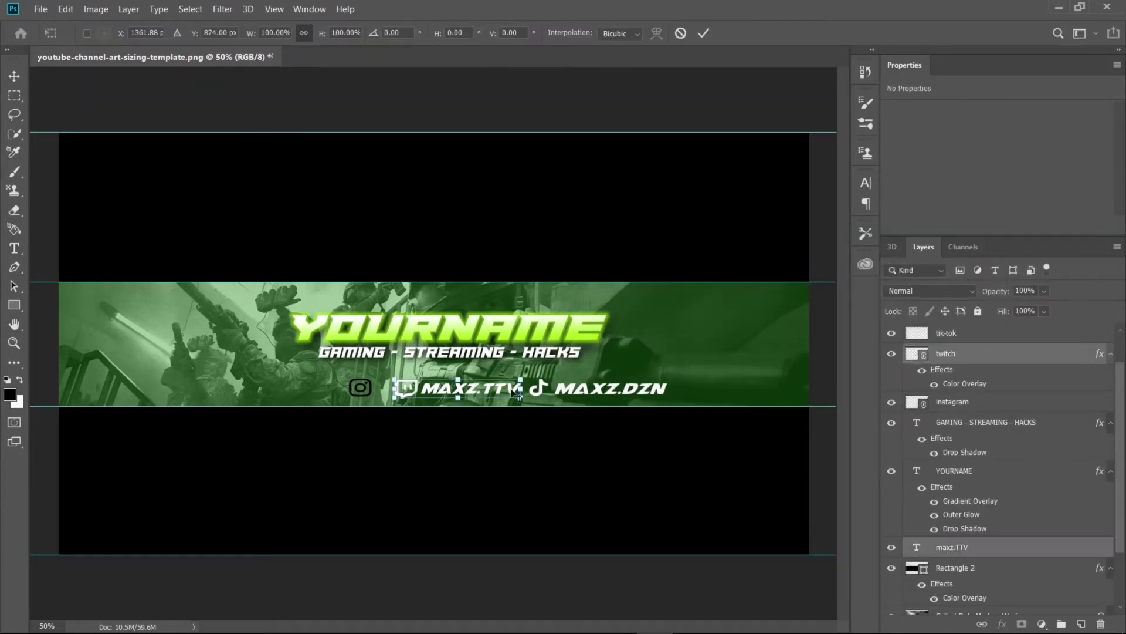
left_click(964, 354)
key("ctrl+t")
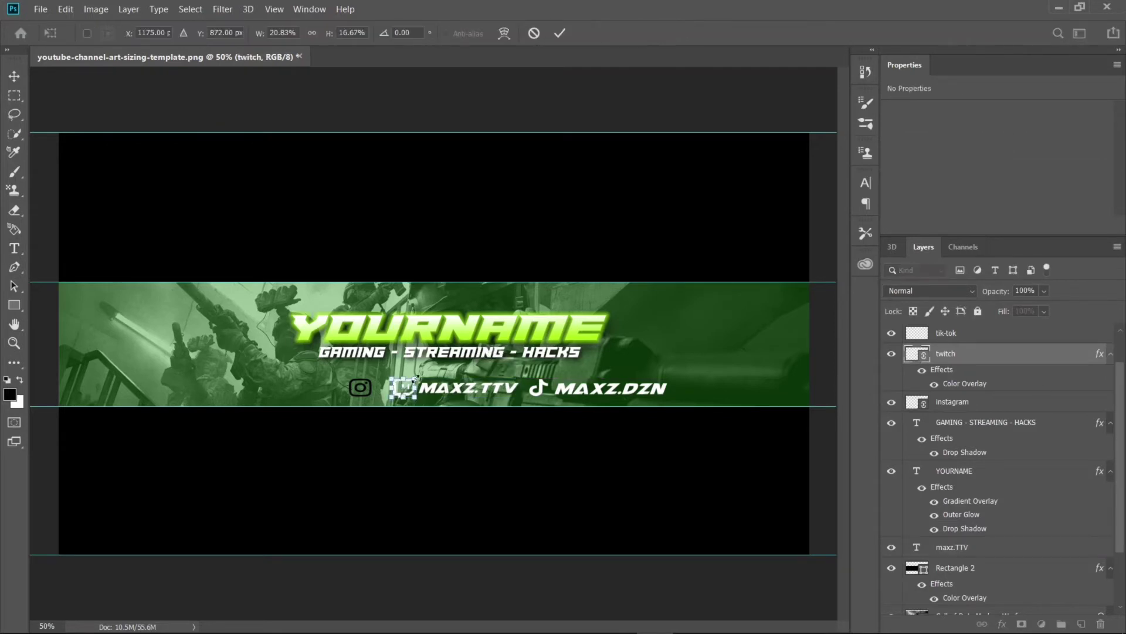
key("ctrl+plus")
left_click_drag(387, 406, 395, 405)
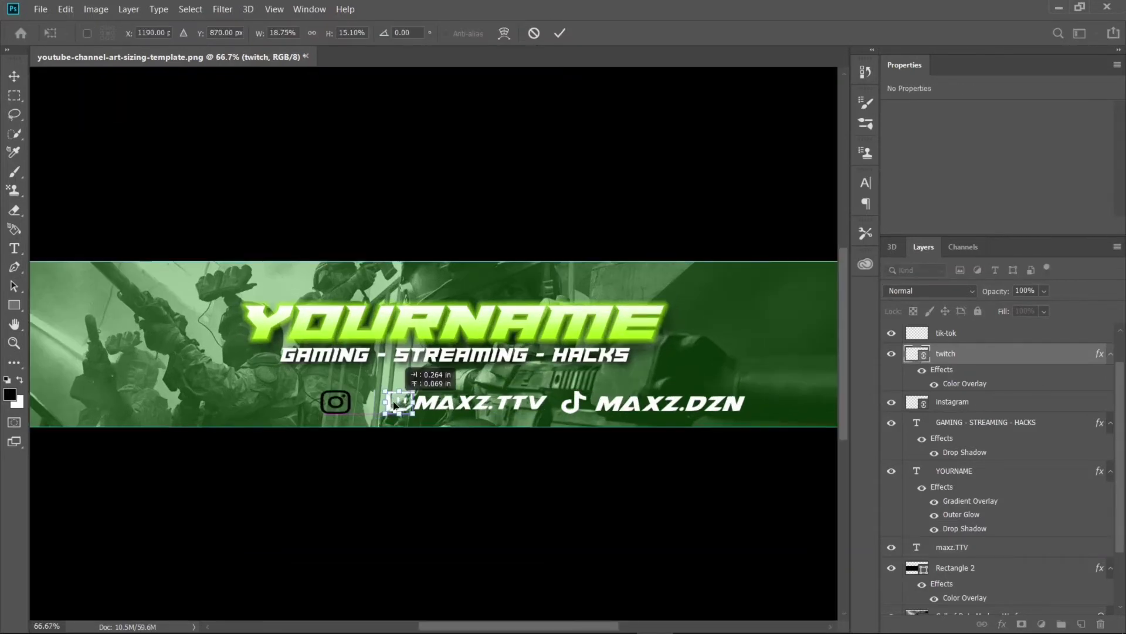
key("Return")
key("t")
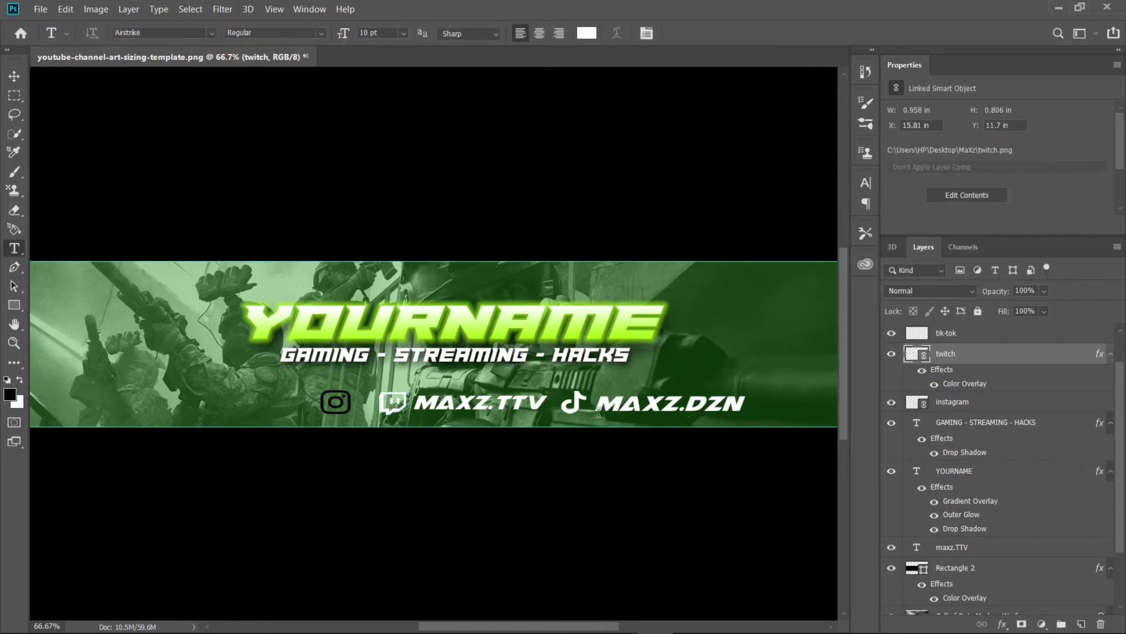
Shift the tik-tok handle layer a little to the right.
left_click(976, 341)
scroll(985, 485, "up", 1)
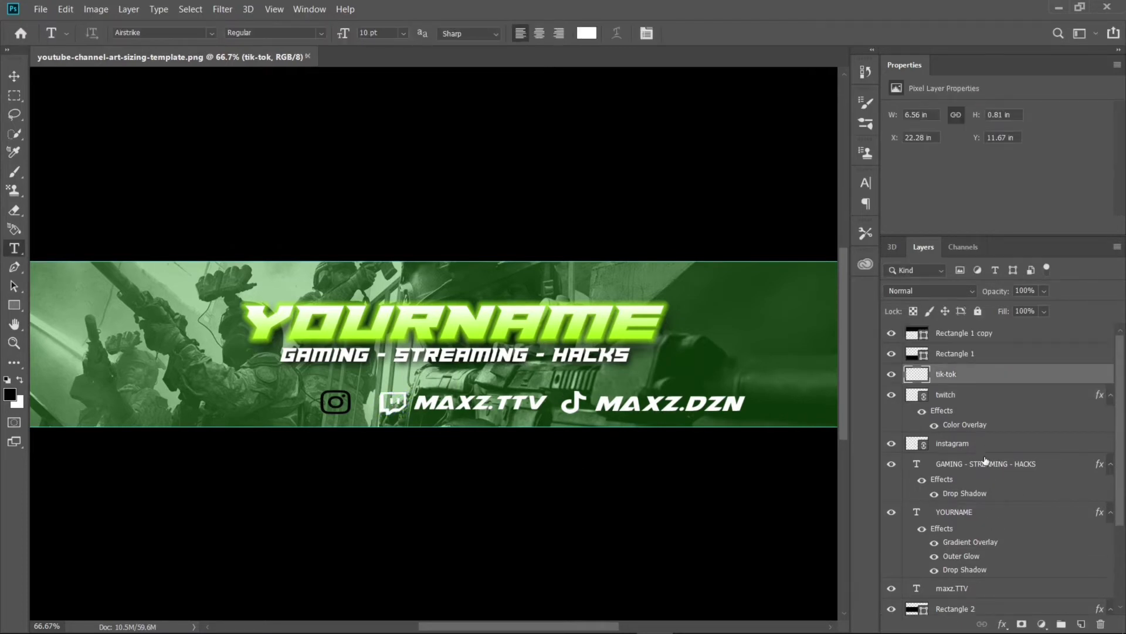
scroll(1000, 486, "down", 2)
scroll(983, 392, "up", 2)
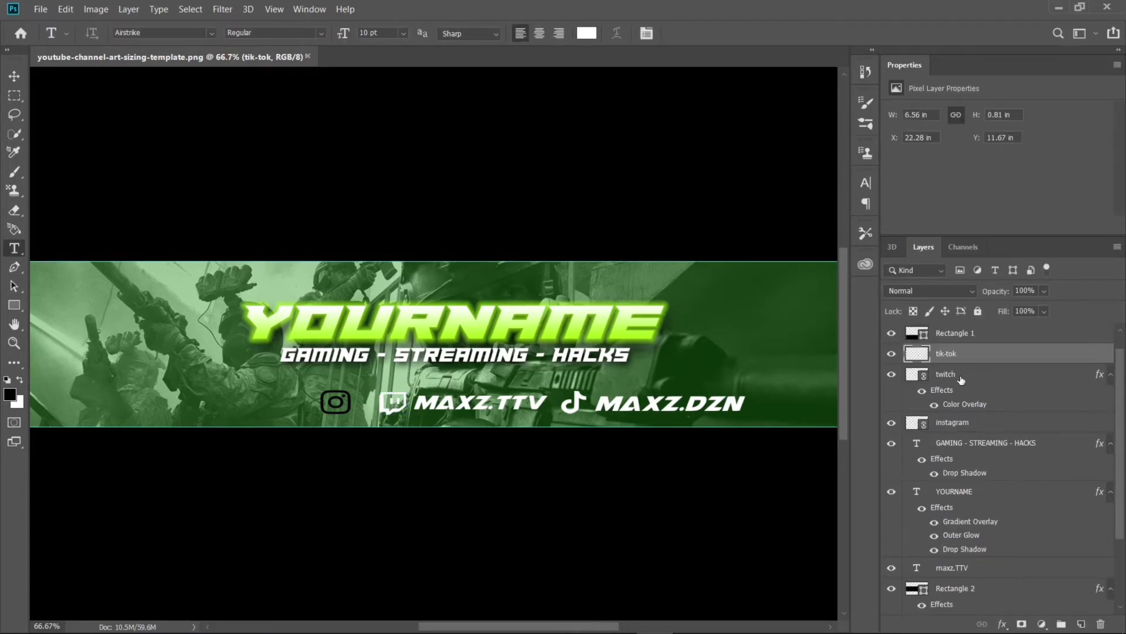
key("ctrl+t")
left_click_drag(641, 405, 651, 404)
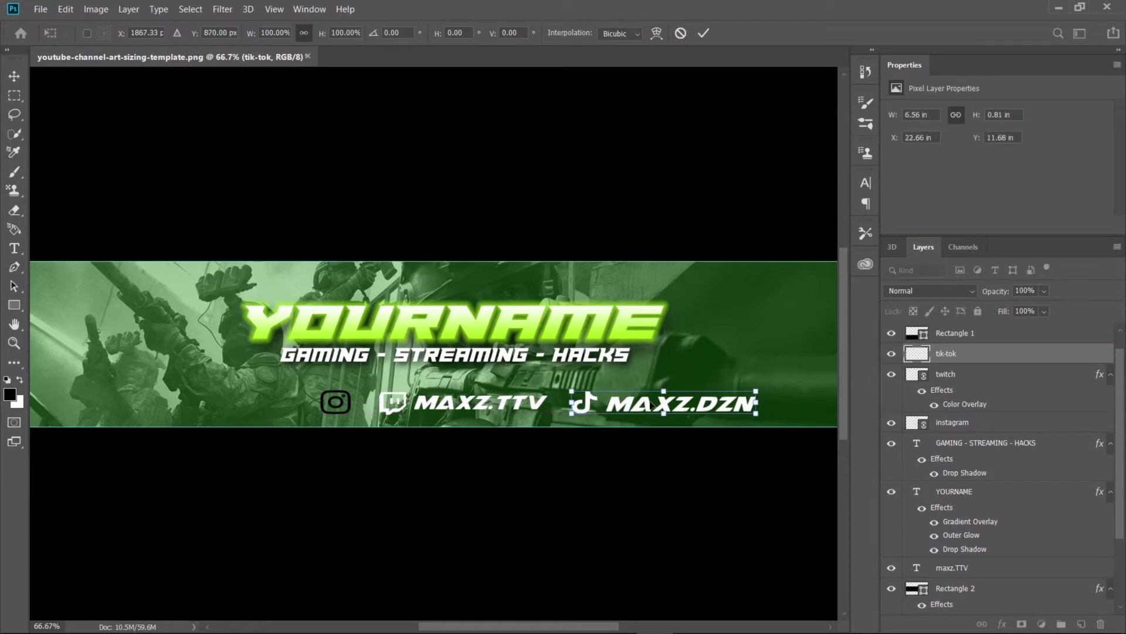
key("Return")
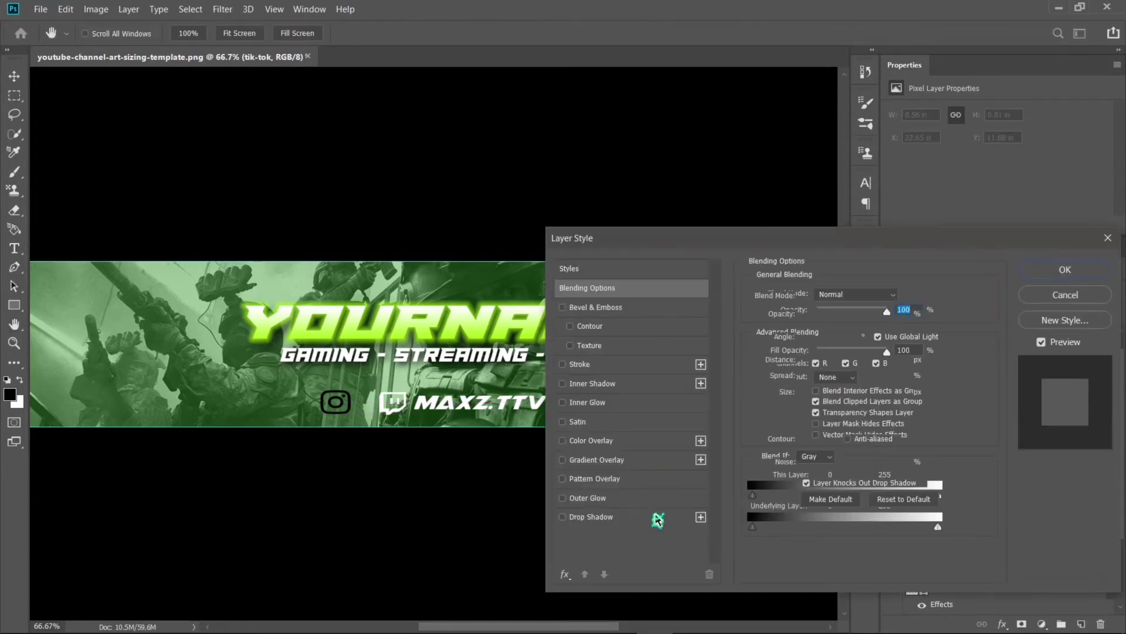
Add drop shadows to the tik-tok and twitch handle layers.
left_click(657, 516)
mouse_move(714, 239)
left_mouse_down()
mouse_move(910, 316)
mouse_move(648, 336)
left_mouse_up()
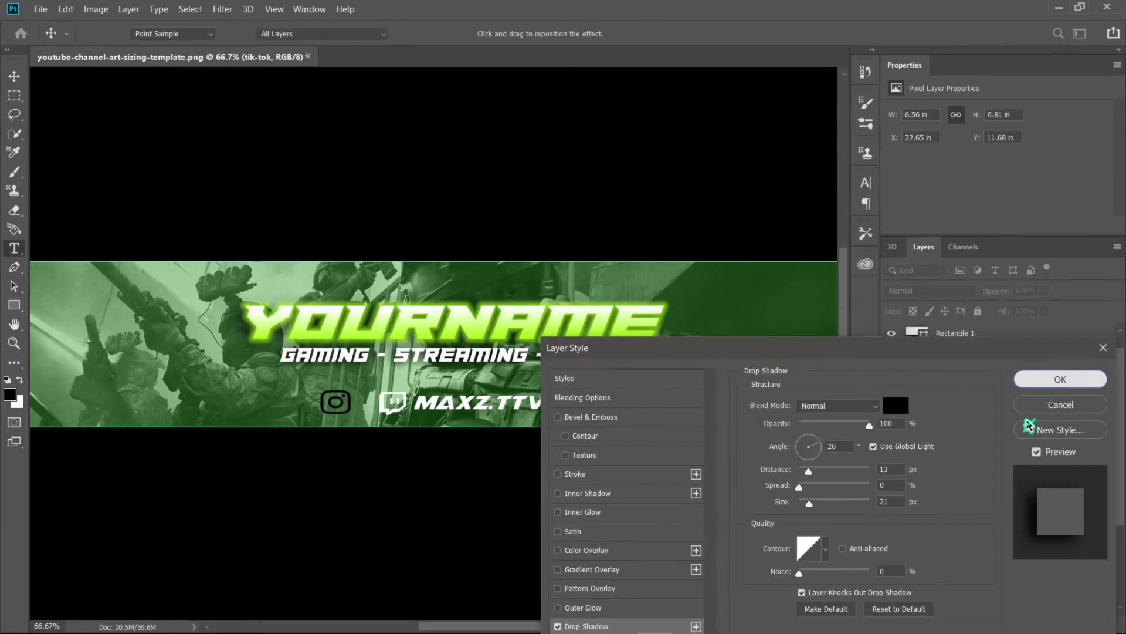
left_click(1058, 377)
left_click(976, 405)
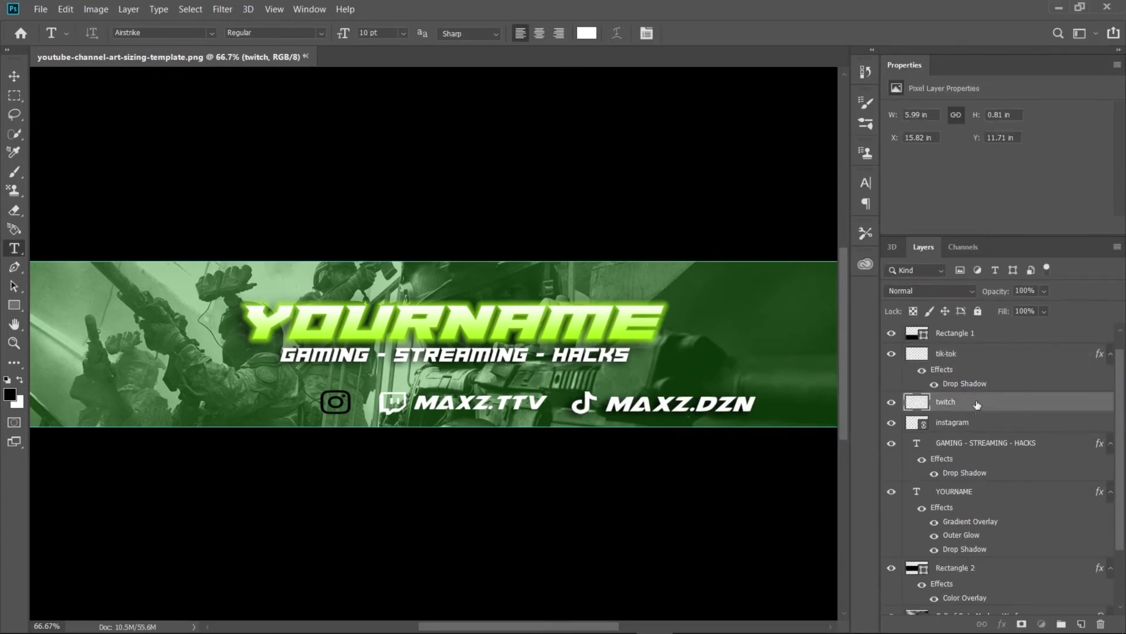
left_click(593, 558)
left_click(1045, 311)
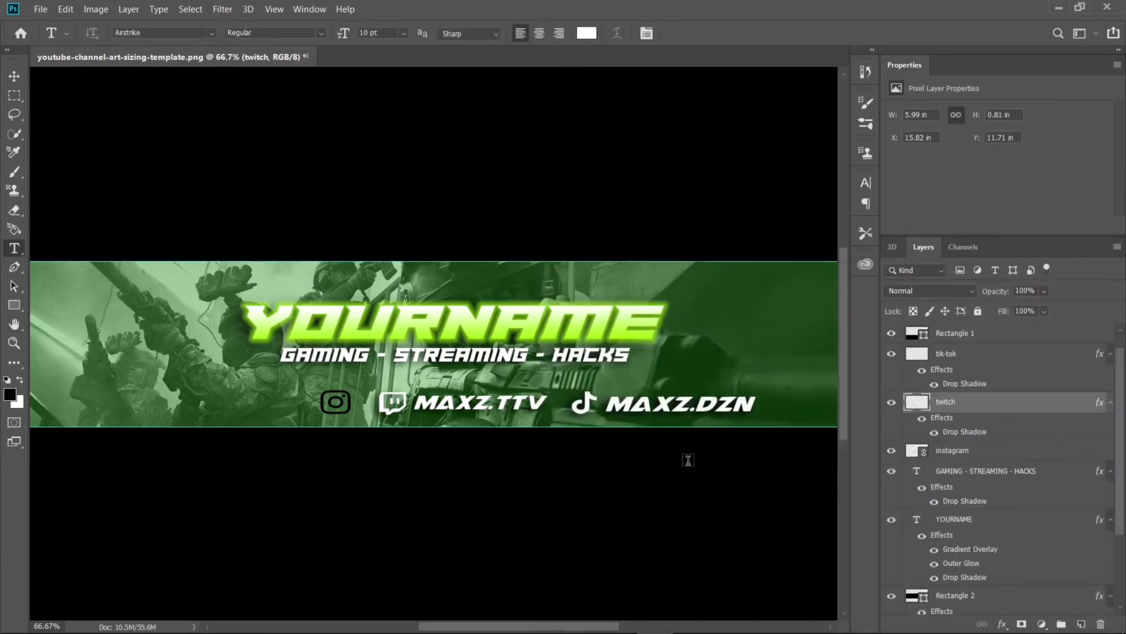
Move the Instagram icon further left and resize it to a square.
left_click(953, 471)
key("ctrl+t")
mouse_move(344, 410)
left_mouse_down()
mouse_move(240, 410)
mouse_move(238, 420)
left_mouse_up()
key("Return")
key("ctrl+t")
key("Return")
key("ctrl+t")
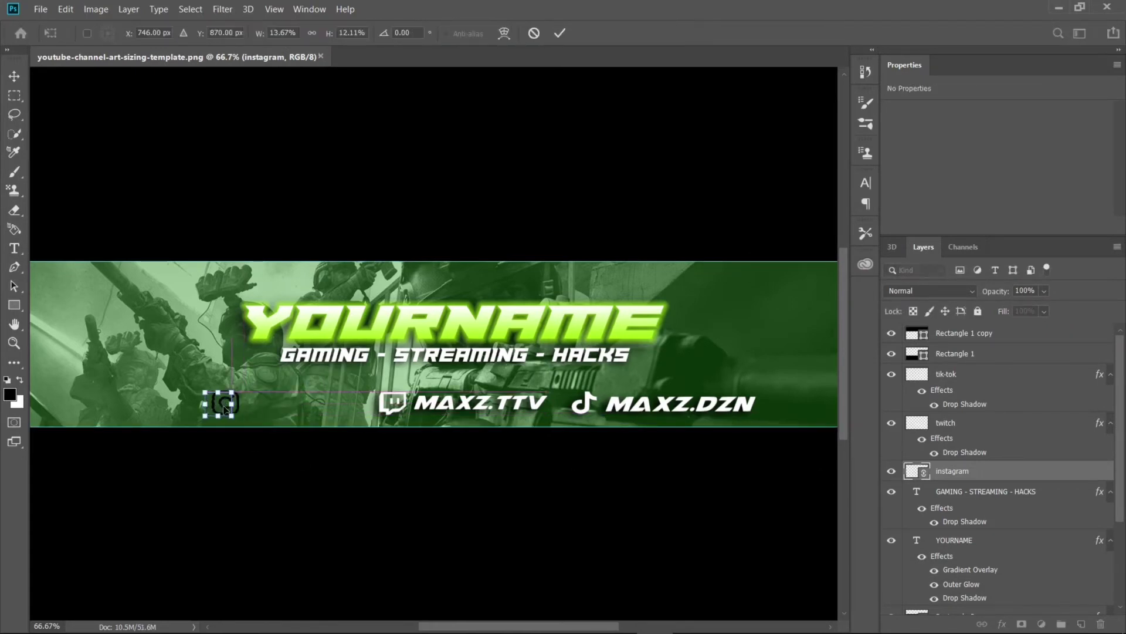
left_click(156, 334)
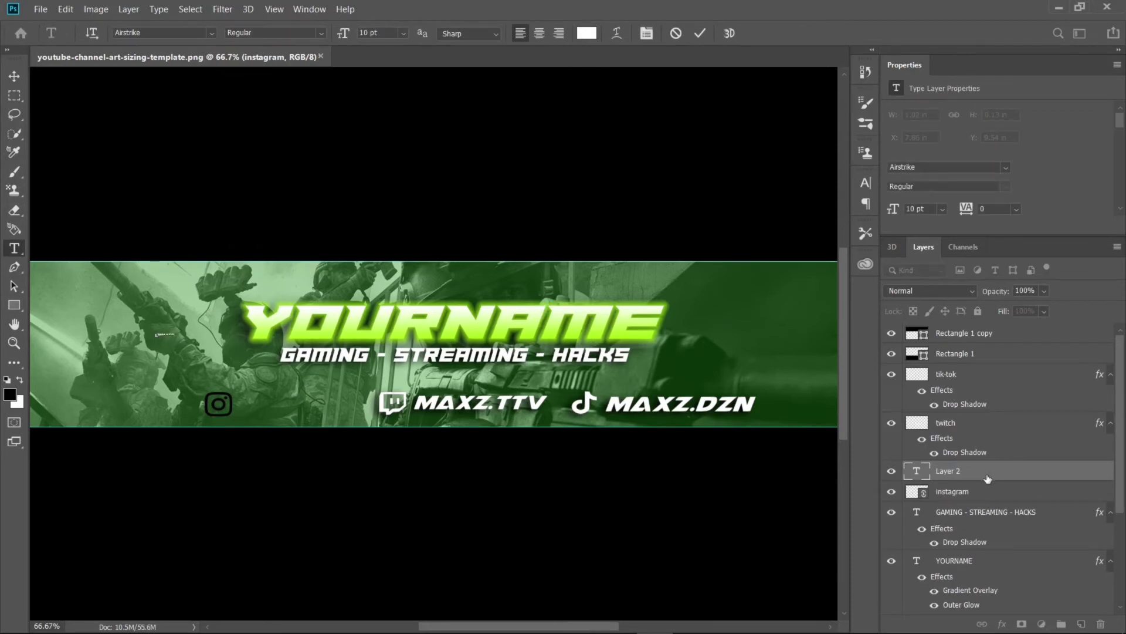
type("@maxz.dzn")
key("ctrl+Return")
key("ctrl+t")
mouse_move(180, 338)
left_mouse_down()
mouse_move(231, 346)
mouse_move(302, 405)
mouse_move(368, 416)
left_mouse_up()
key("Return")
key("ctrl+t")
key("Return")
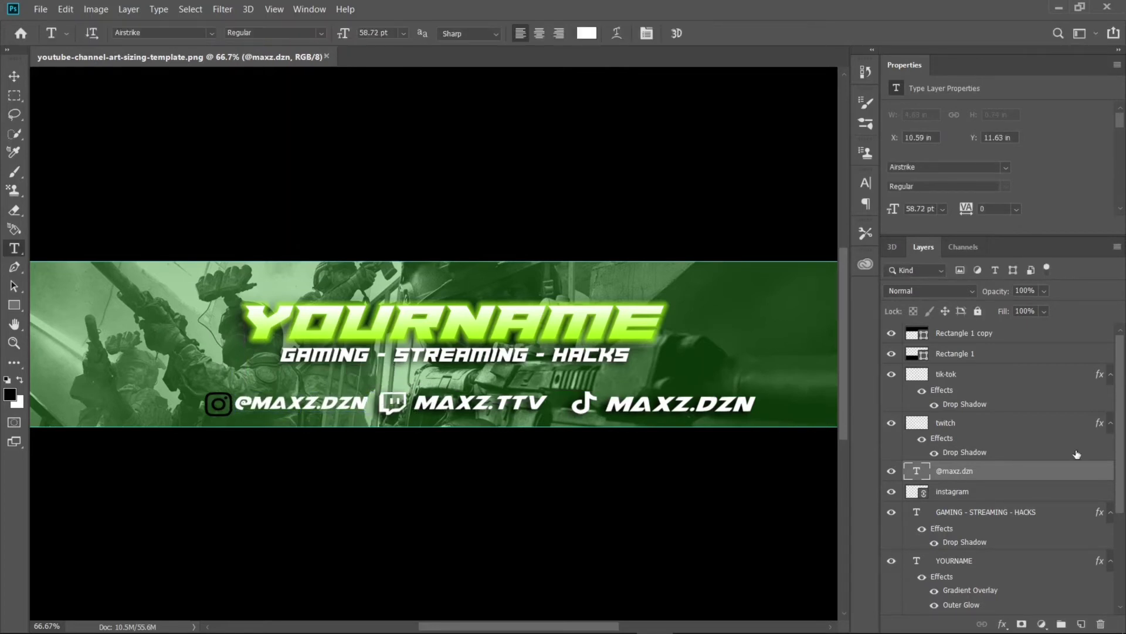
Nudge the Instagram icon slightly left.
left_click(952, 491)
key("ctrl+t")
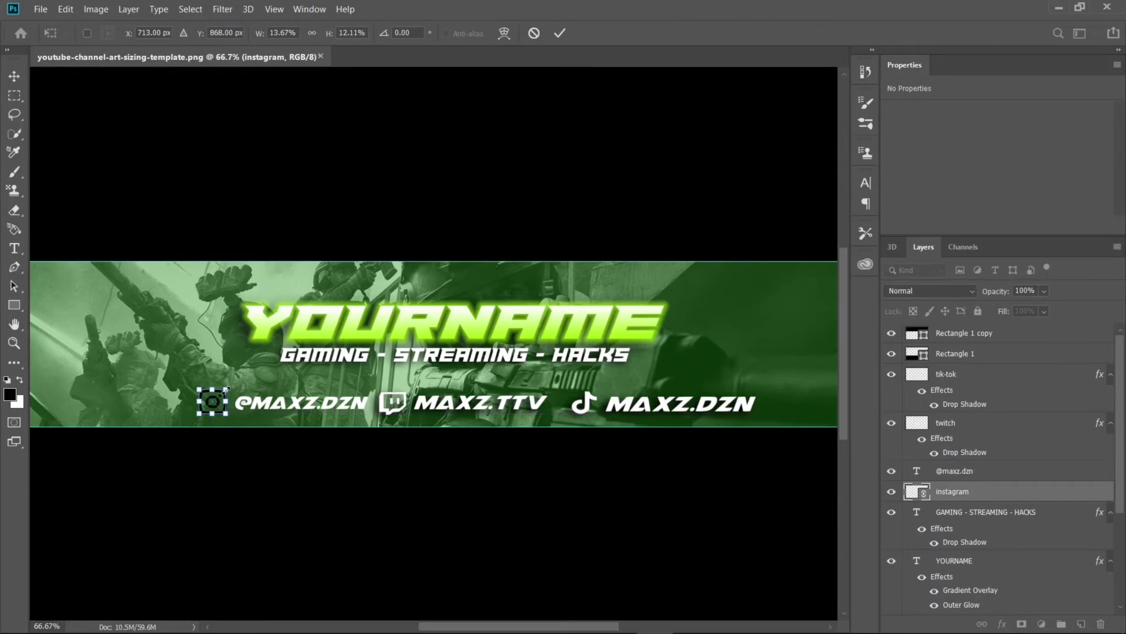
key("shift+Left")
key("Return")
Make the Instagram icon white with a Color Overlay and drop shadow.
double_click(1009, 491)
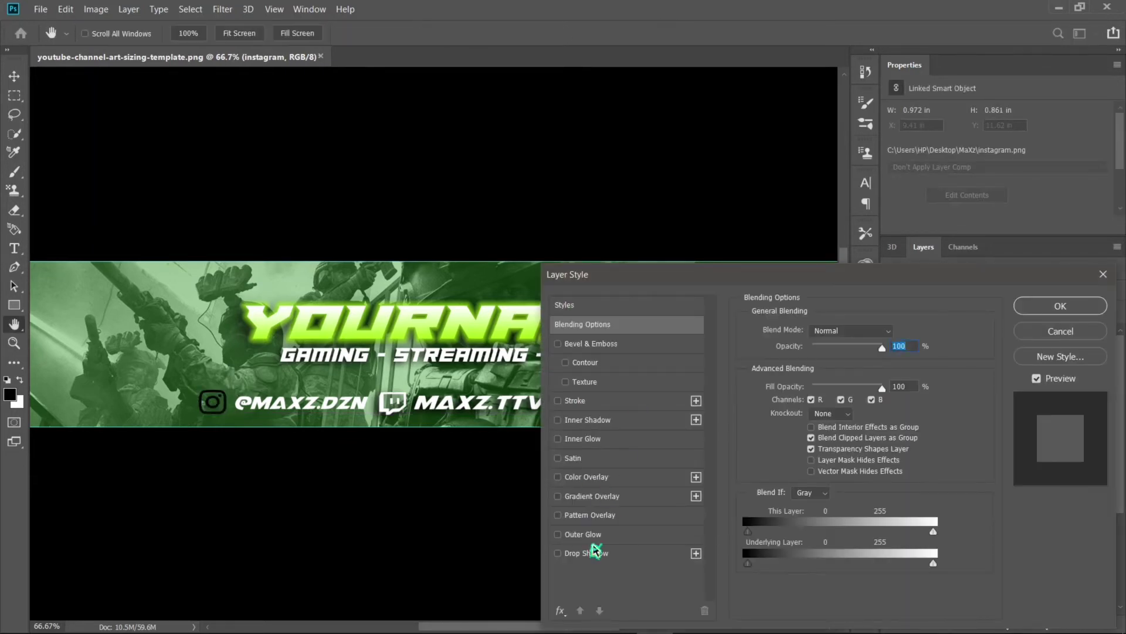
left_click(583, 547)
left_click(598, 475)
key("Return")
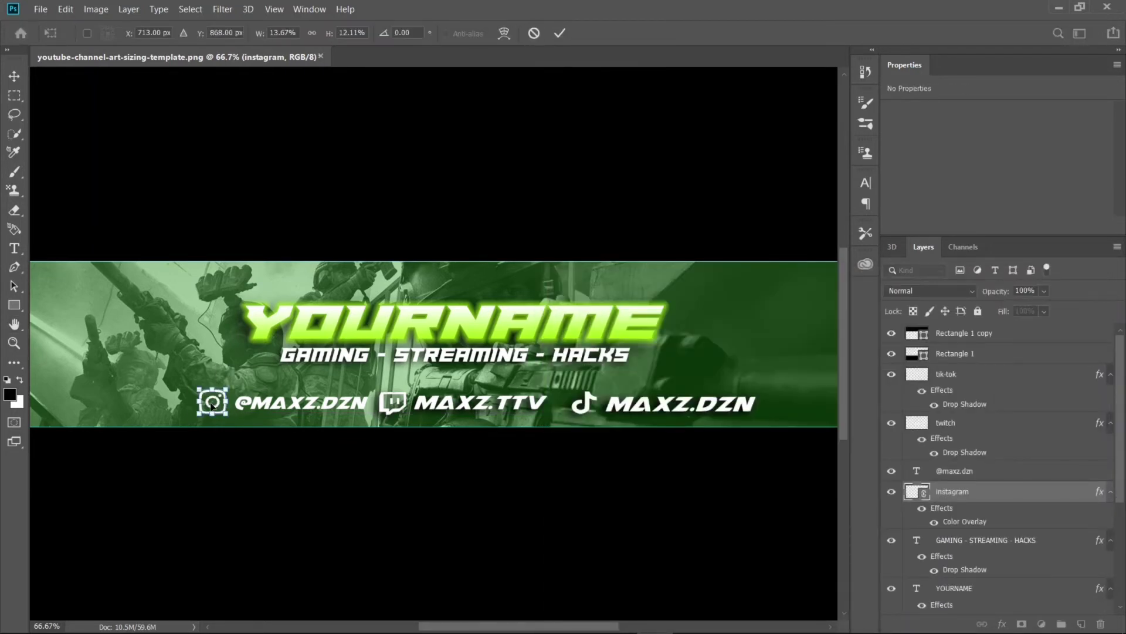
left_click(294, 402, "ctrl")
key("ctrl+t")
mouse_move(233, 391)
left_mouse_down()
mouse_move(220, 378)
mouse_move(207, 406)
left_mouse_up()
key("Return")
left_click(205, 403, "ctrl")
key("ctrl+t")
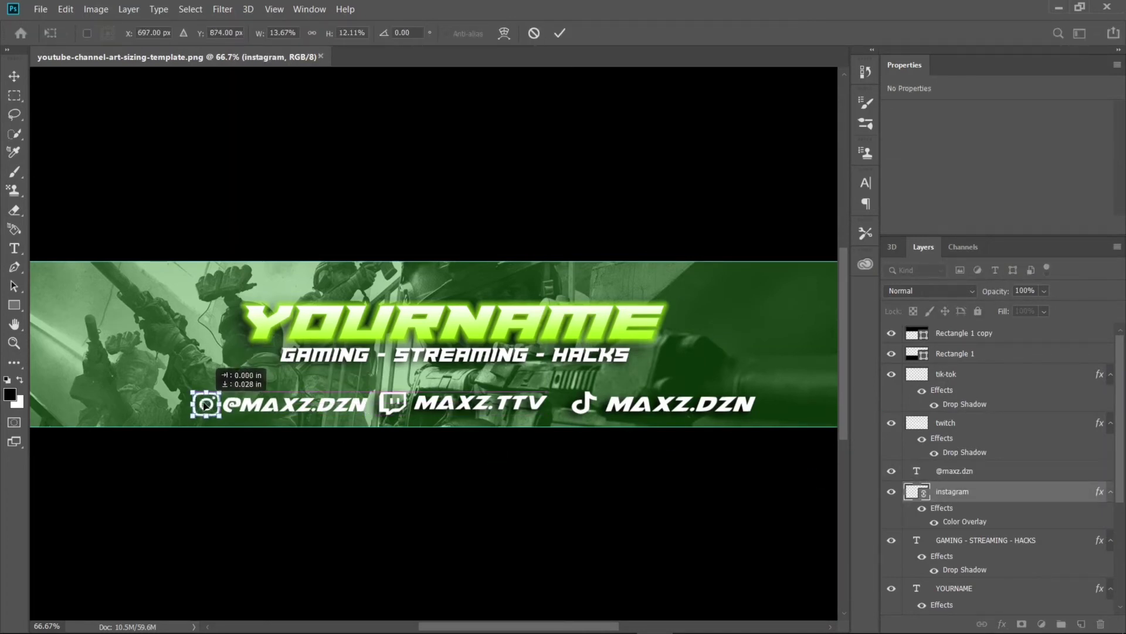
key("Return")
left_click(970, 473, "ctrl")
key("ctrl+shift+Left")
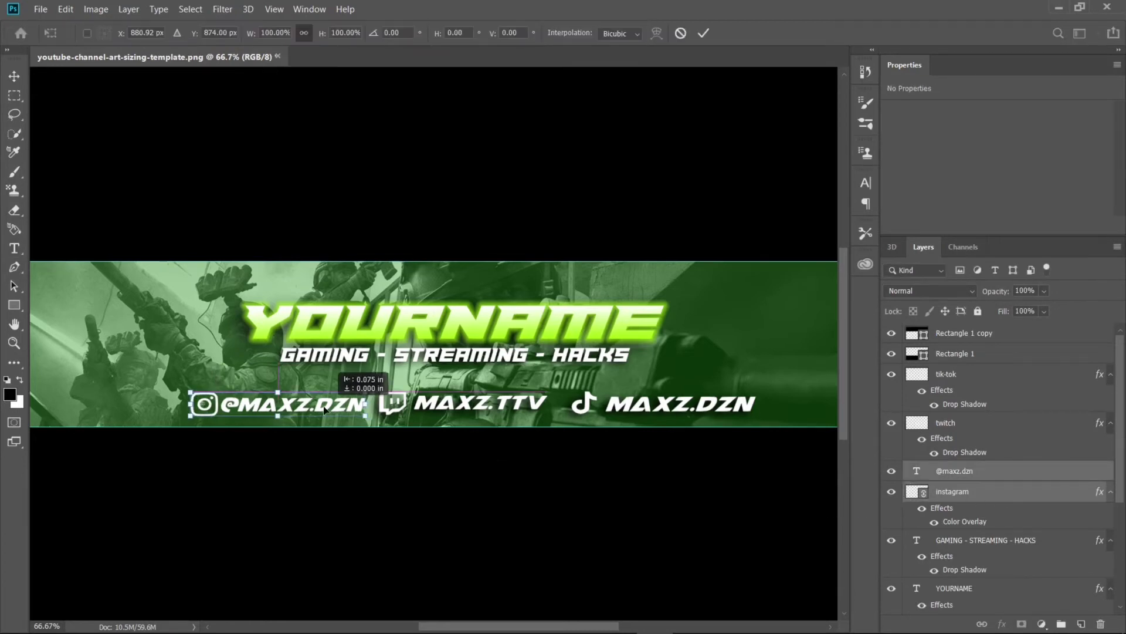
key("ctrl+shift+Left")
key("ctrl+shift+Left")
key("ctrl+shift+Left")
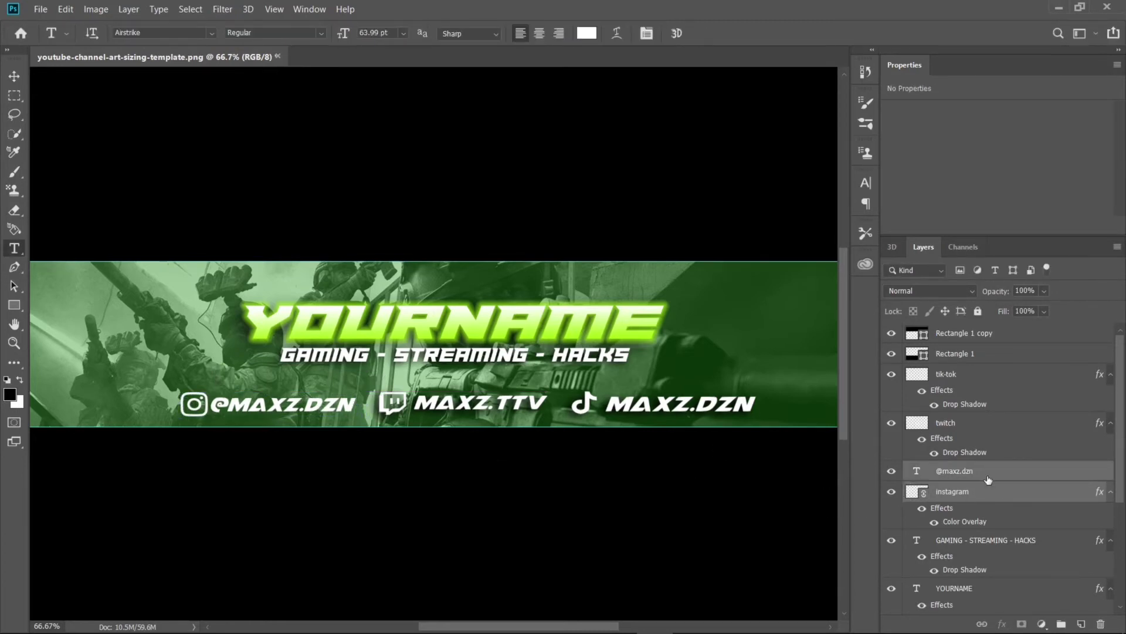
key("ctrl+e")
Give the merged Instagram handle a drop shadow and move it slightly left.
double_click(1026, 471)
left_click(587, 557)
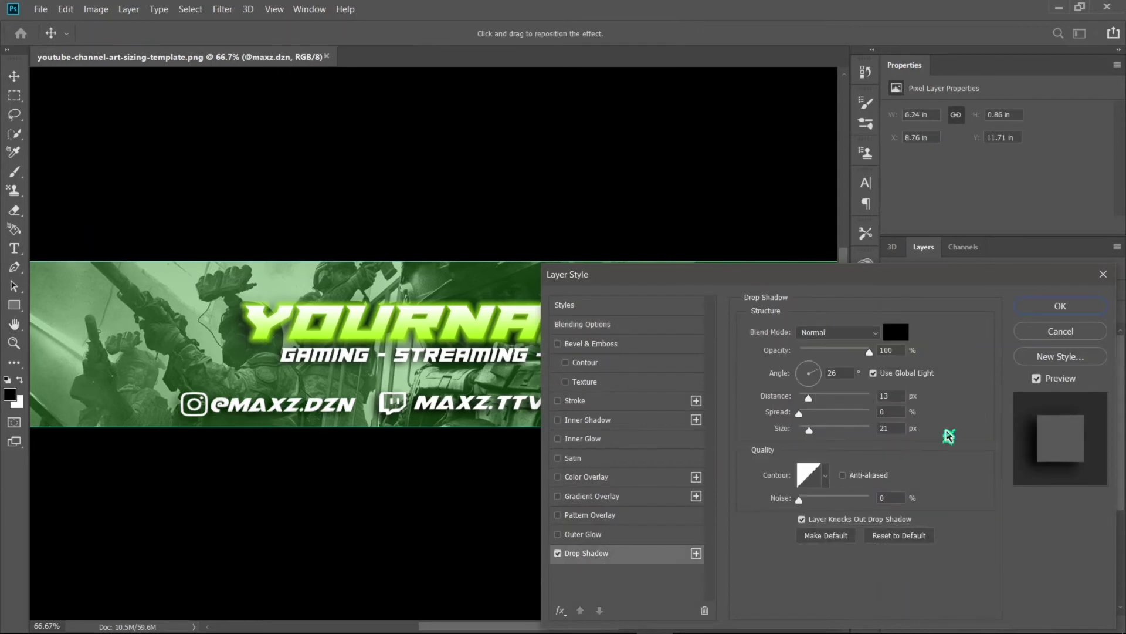
left_click(1062, 308)
key("ctrl+t")
left_click_drag(309, 405, 302, 405)
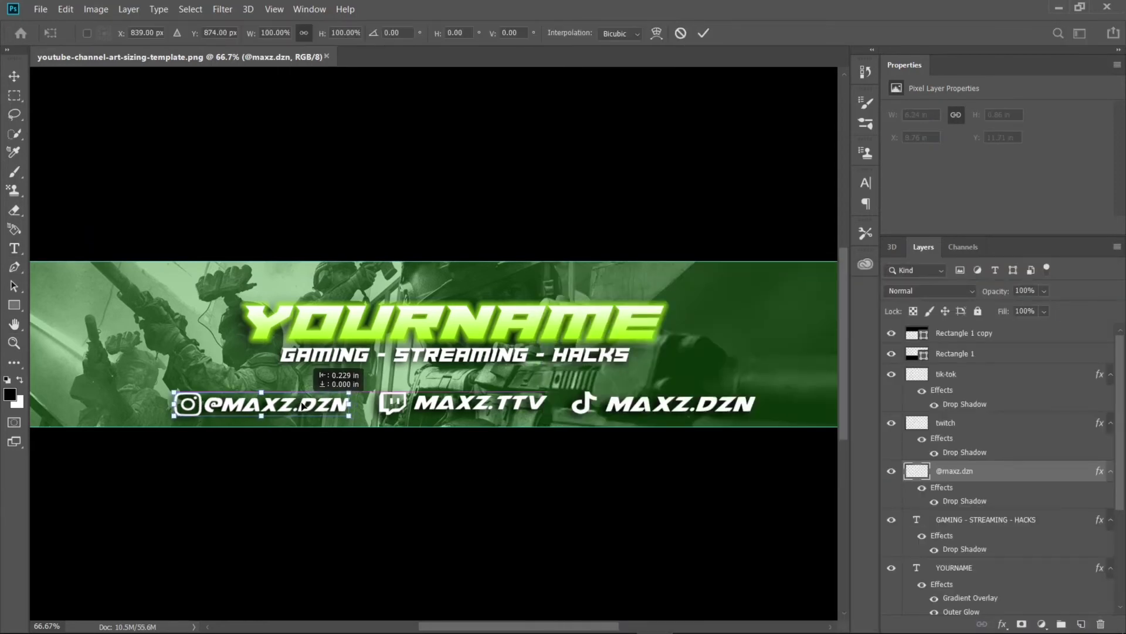
key("Return")
key("t")
key("ctrl+minus")
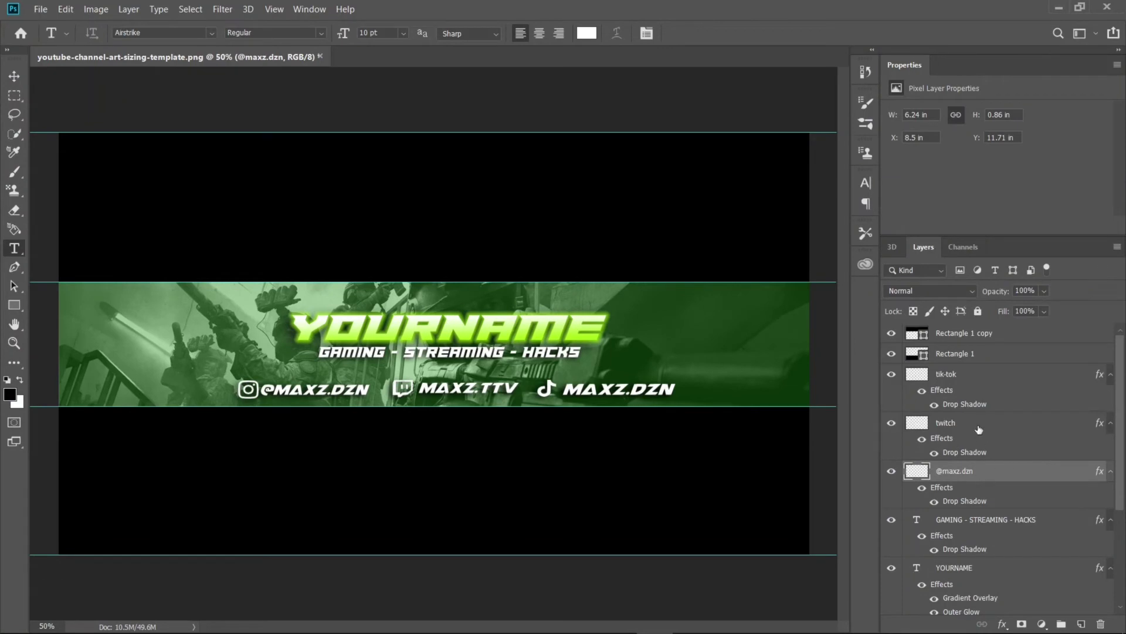
Shrink the three social handles together and reposition the row.
left_click(978, 423, "shift")
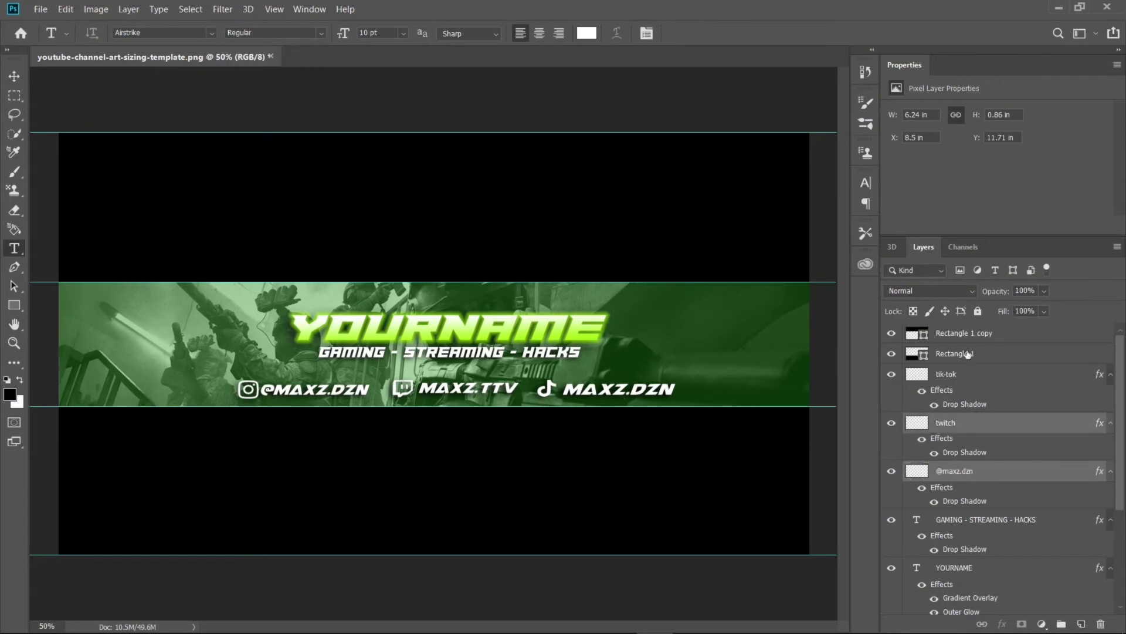
left_click(968, 374, "shift")
key("ctrl+t")
mouse_move(676, 401)
left_mouse_down()
mouse_move(594, 388)
mouse_move(645, 389)
mouse_move(555, 391)
left_mouse_up()
key("Return")
key("ctrl+t")
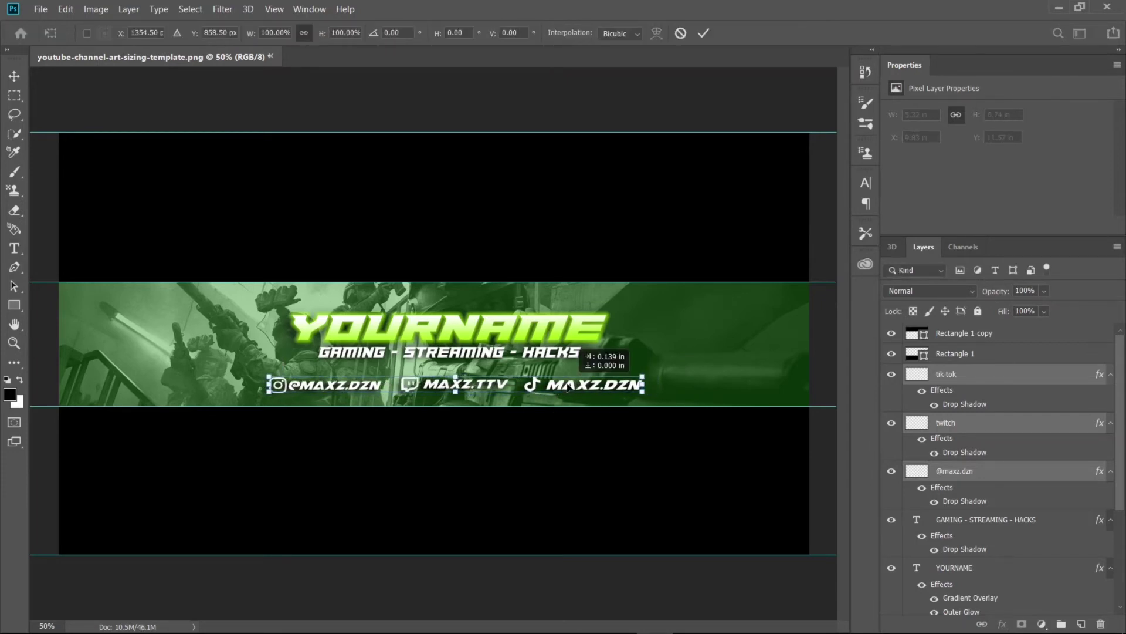
key("Return")
key("t")
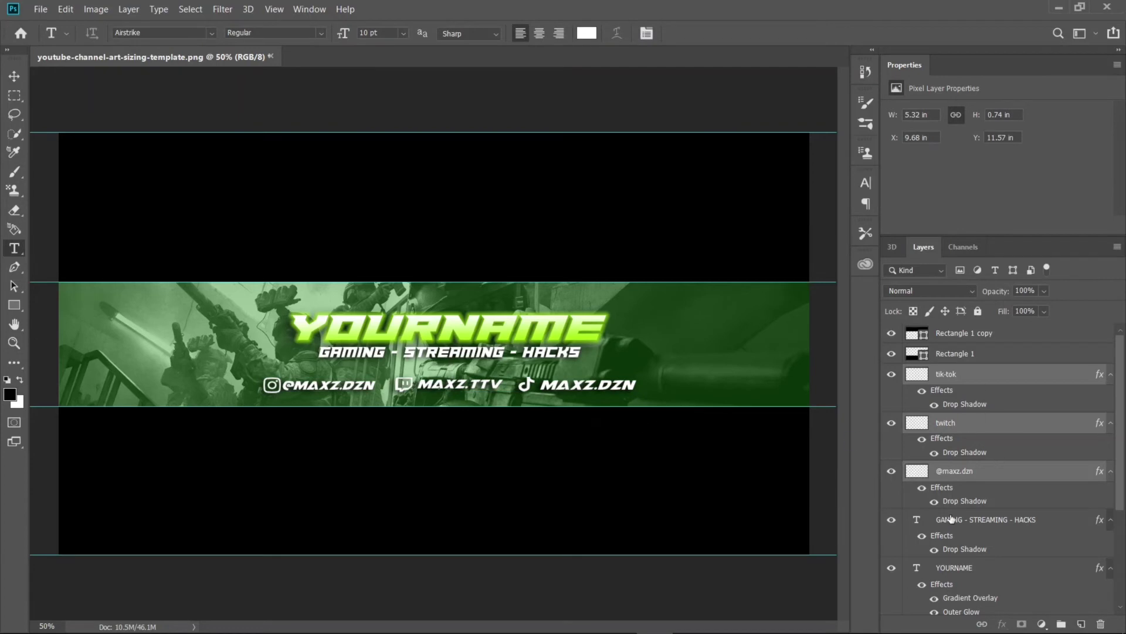
Enlarge YOURNAME and the tagline together to 107.88% and reposition them.
left_click(951, 519)
left_click(954, 567, "shift")
key("ctrl+t")
left_click_drag(608, 311, 634, 300)
left_click_drag(585, 352, 561, 346)
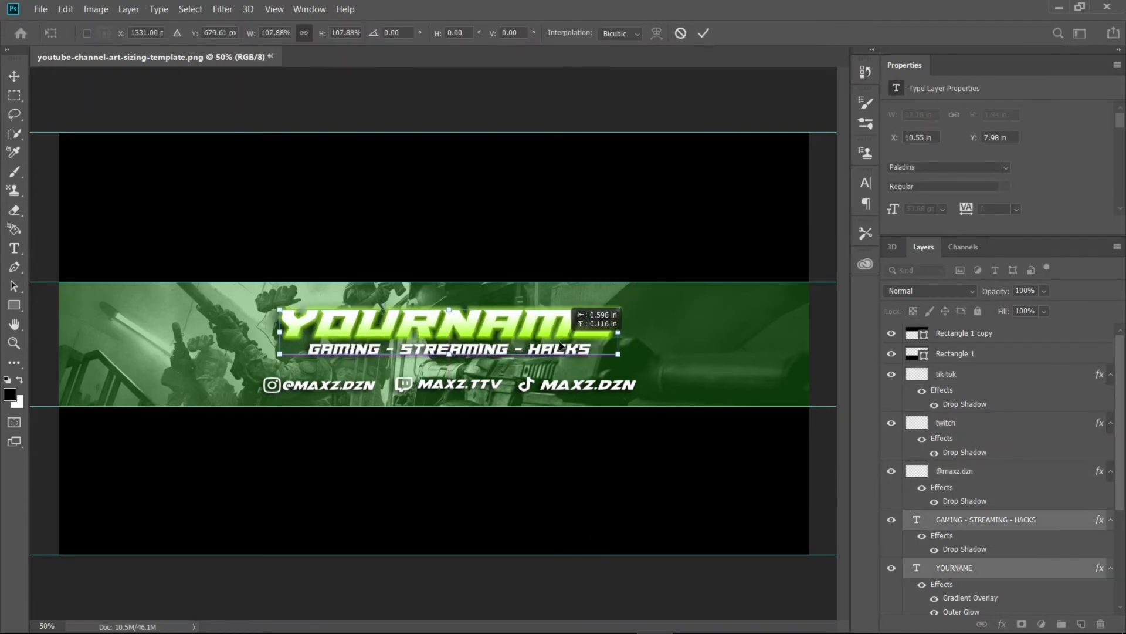
key("Return")
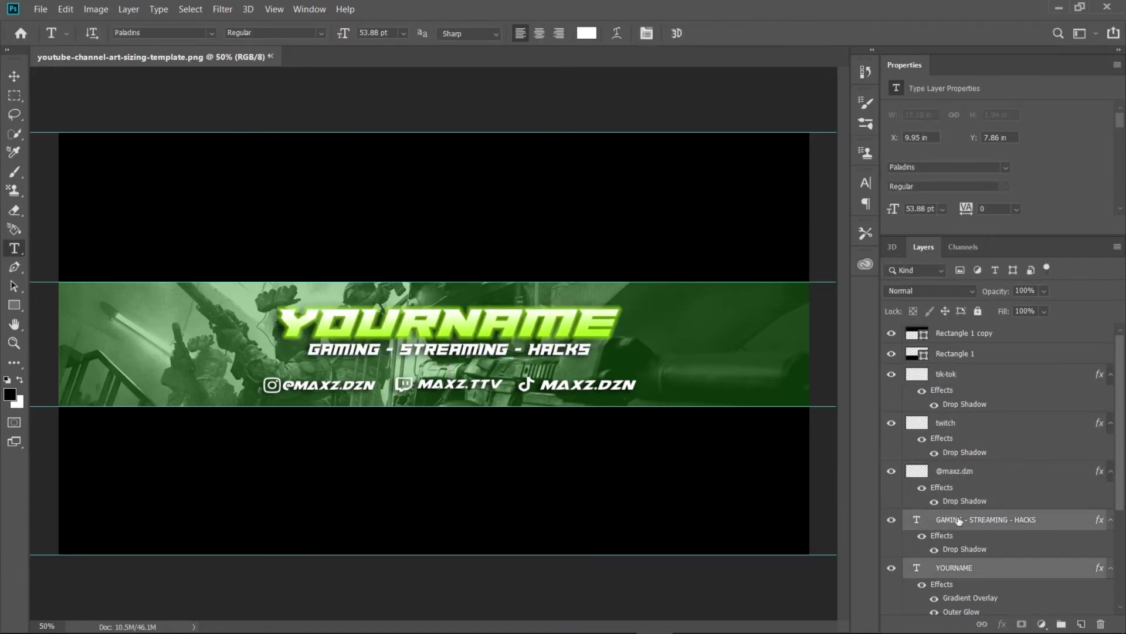
Widen the TikTok, twitch and Instagram handle row and re-centre it.
left_click(958, 521)
left_click(956, 471)
left_click(945, 374, "shift")
key("ctrl+t")
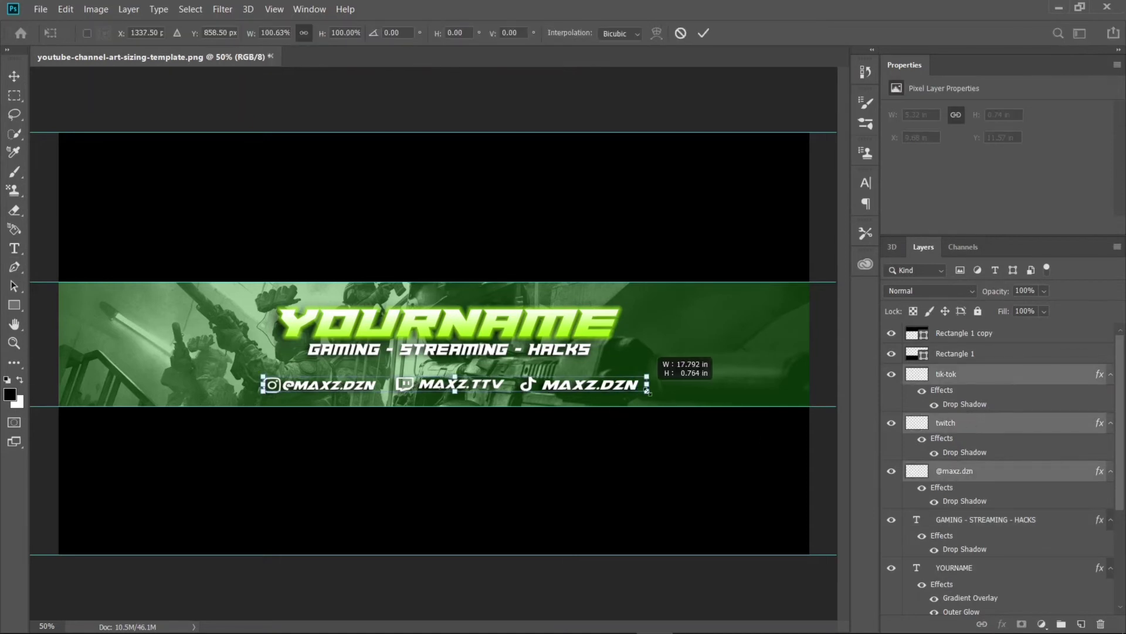
left_click_drag(648, 391, 668, 393)
left_click_drag(579, 388, 577, 389)
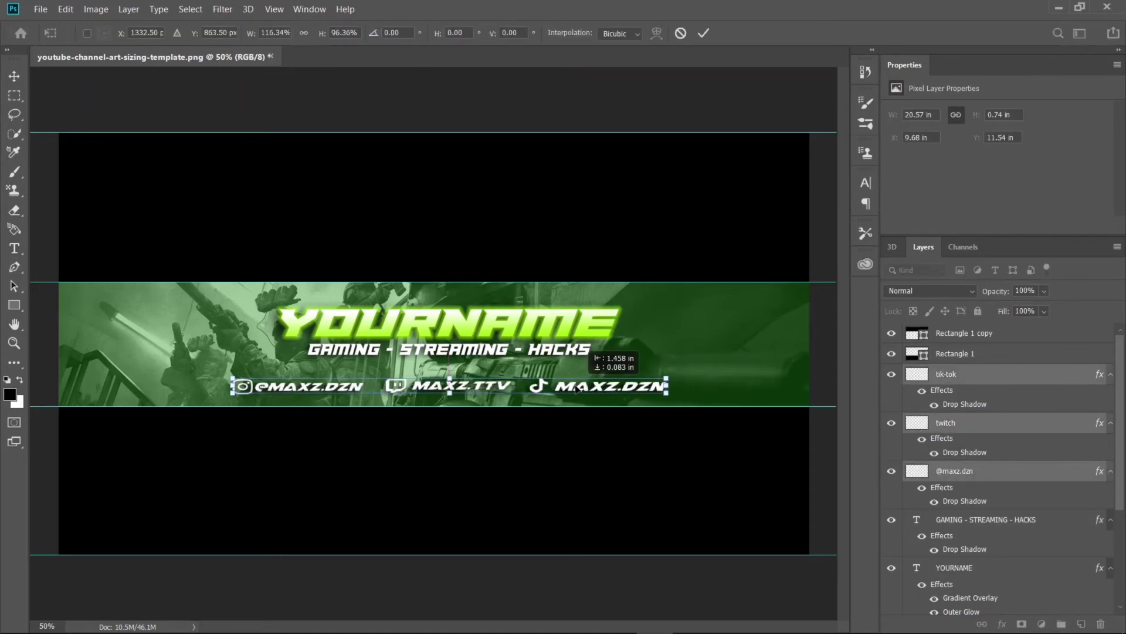
key("Return")
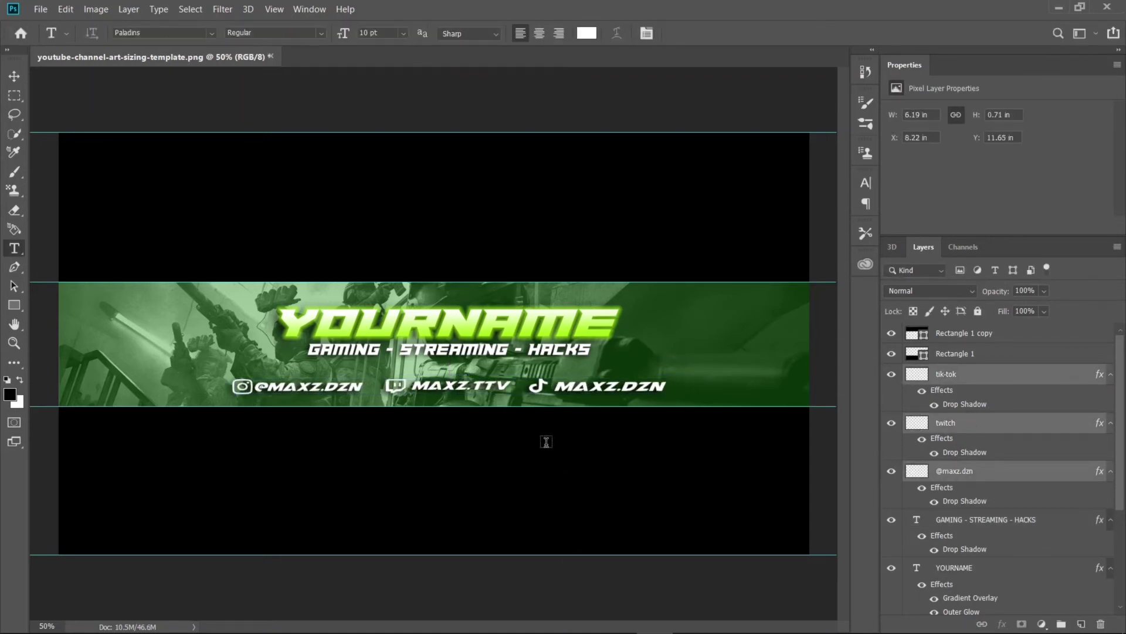
left_click(1002, 424)
Change the twitch handle's Color Overlay to a bright mint cyan-green.
double_click(1027, 422)
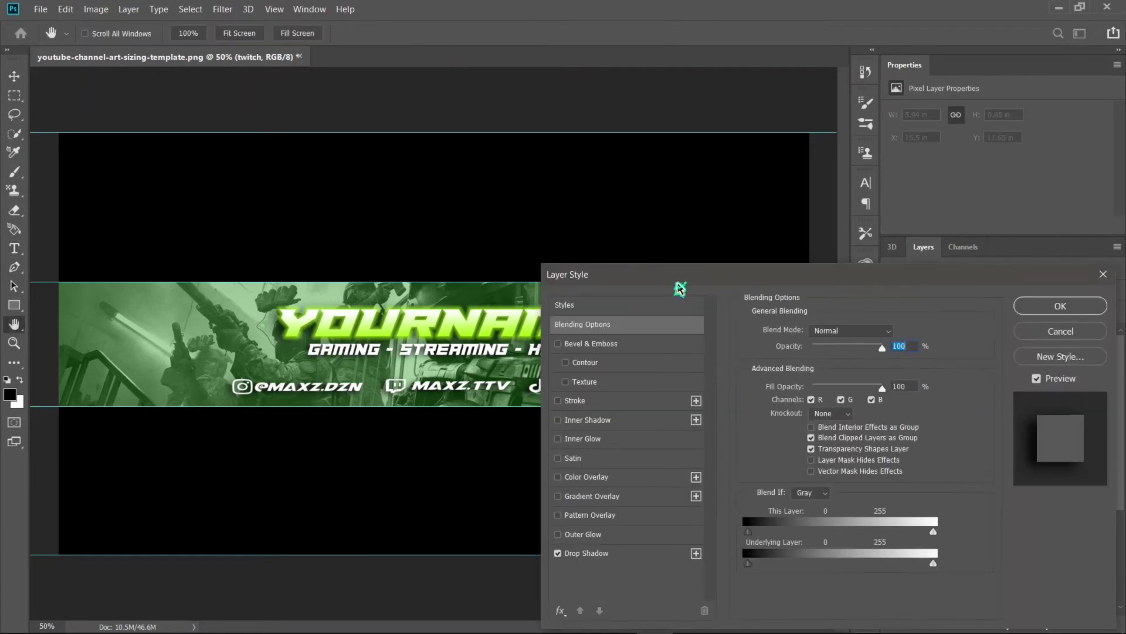
left_click_drag(587, 336, 783, 251)
left_click(831, 458)
left_click(1106, 311)
left_click(707, 493)
left_click(612, 458)
left_click_drag(586, 344, 820, 311)
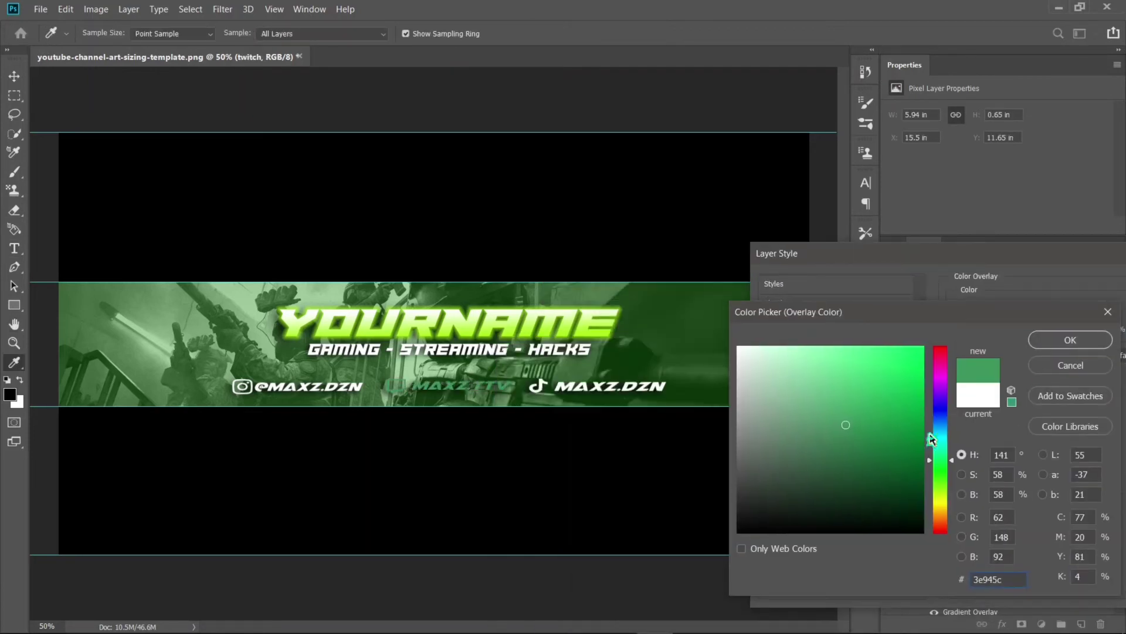
left_click(940, 436)
left_click_drag(904, 364, 941, 331)
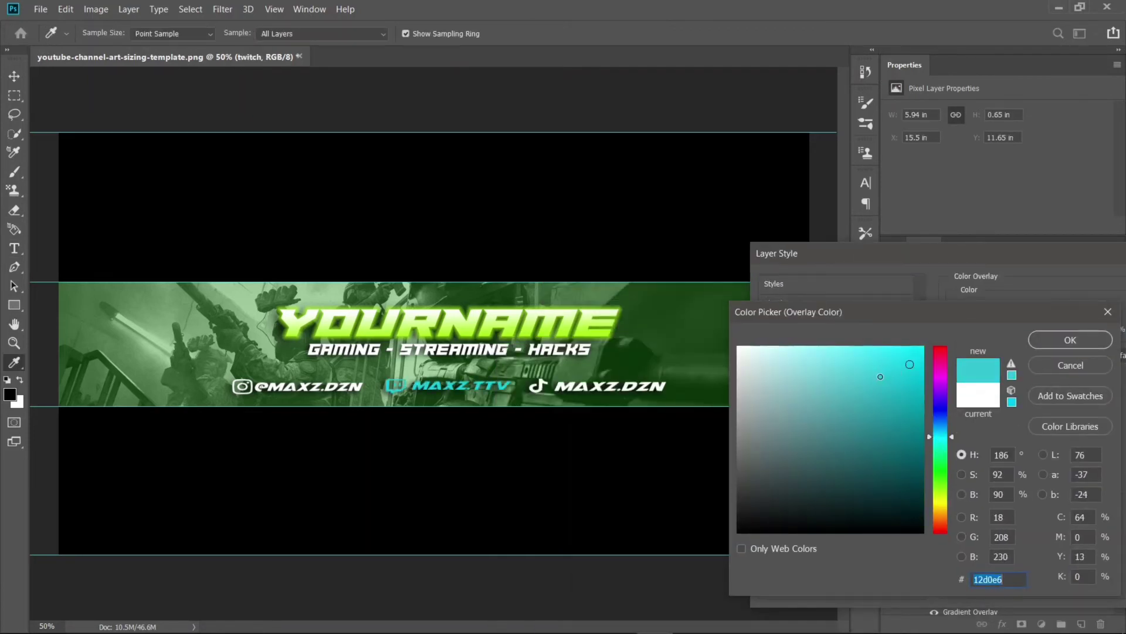
left_click(941, 467)
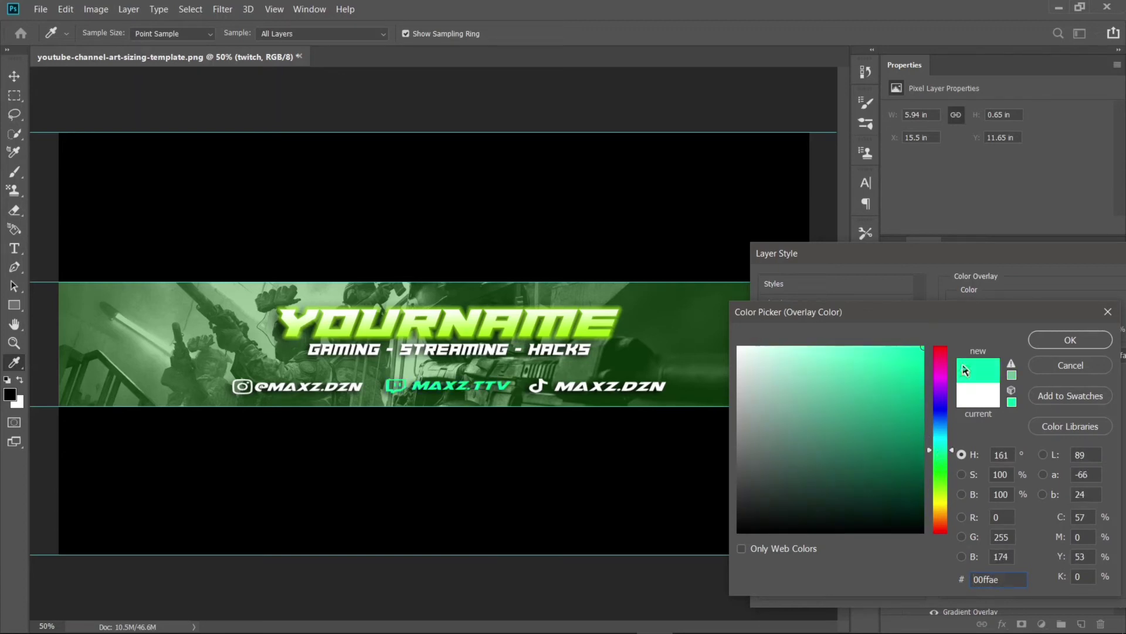
left_click(1054, 341)
Add a black Outer Glow at 38% opacity and 6 px size to twitch.
left_click(828, 534)
left_click(817, 513)
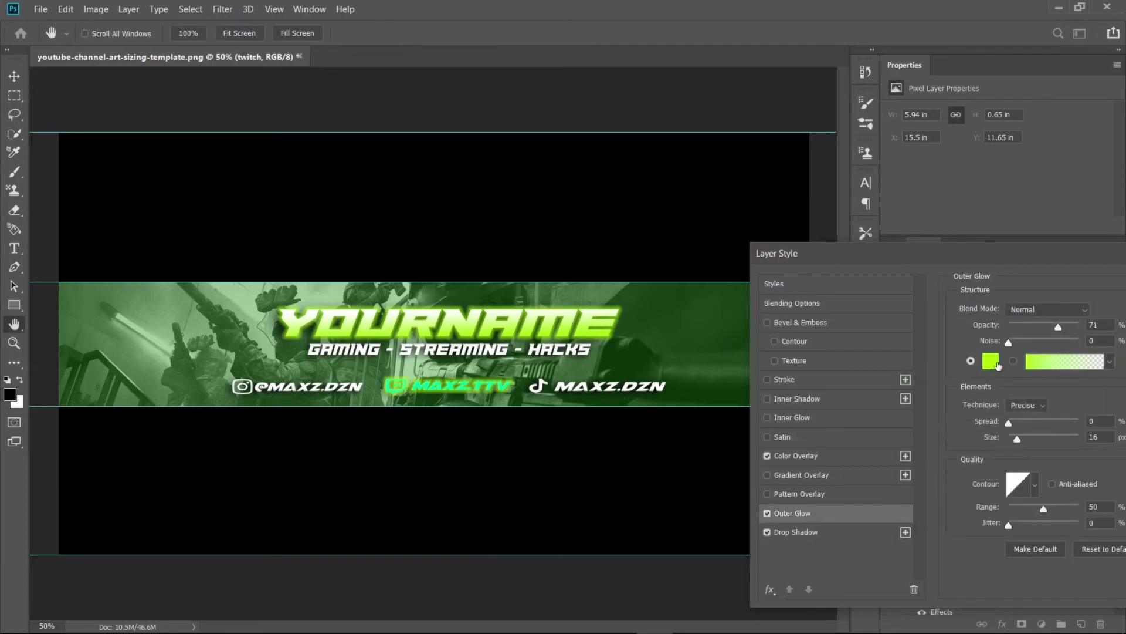
left_click(990, 360)
left_click(1095, 346)
left_click(1010, 439)
type("38")
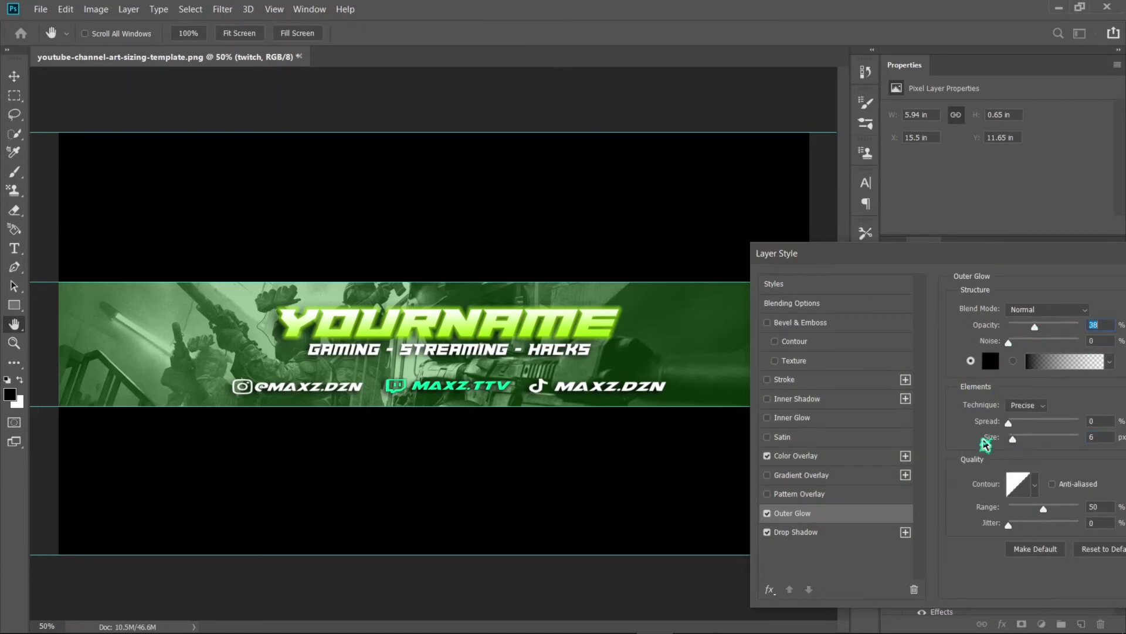
left_click(951, 333)
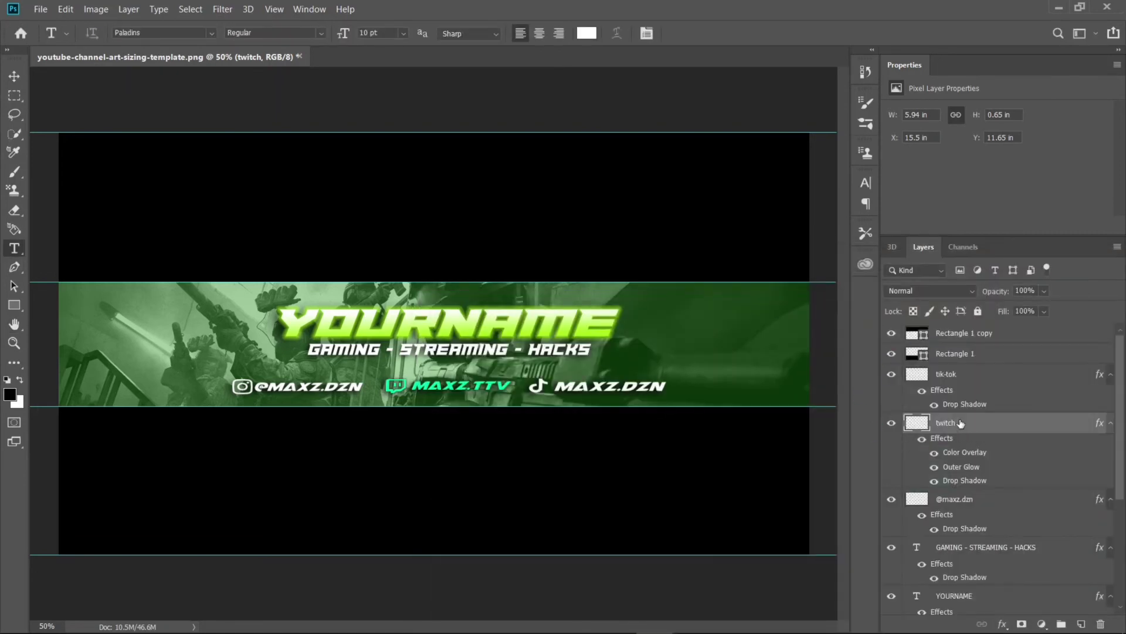
Reposition the tik-tok handle so it sits evenly in the social row.
left_click(978, 377)
key("ctrl+t")
left_click_drag(667, 387, 625, 387)
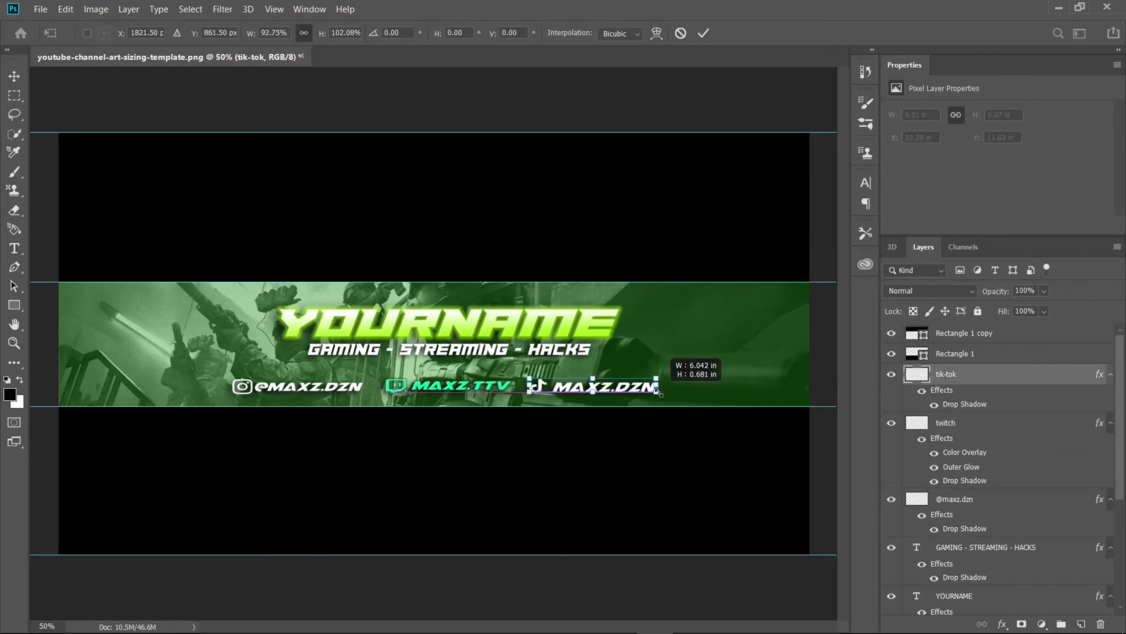
key("Escape")
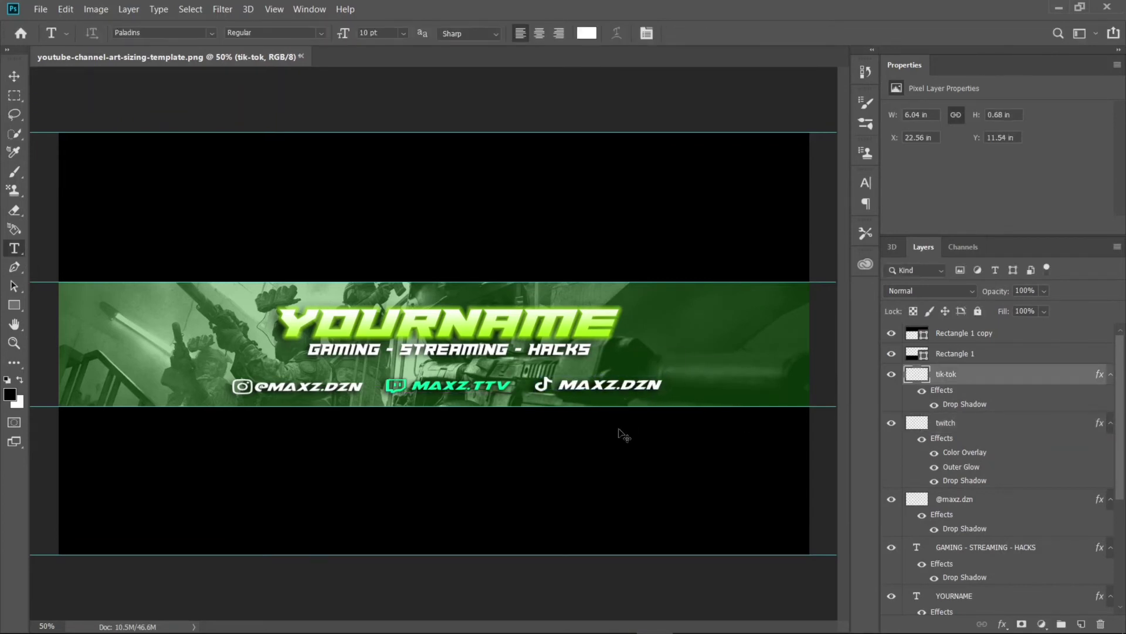
key("ctrl+t")
left_click_drag(607, 390, 609, 393)
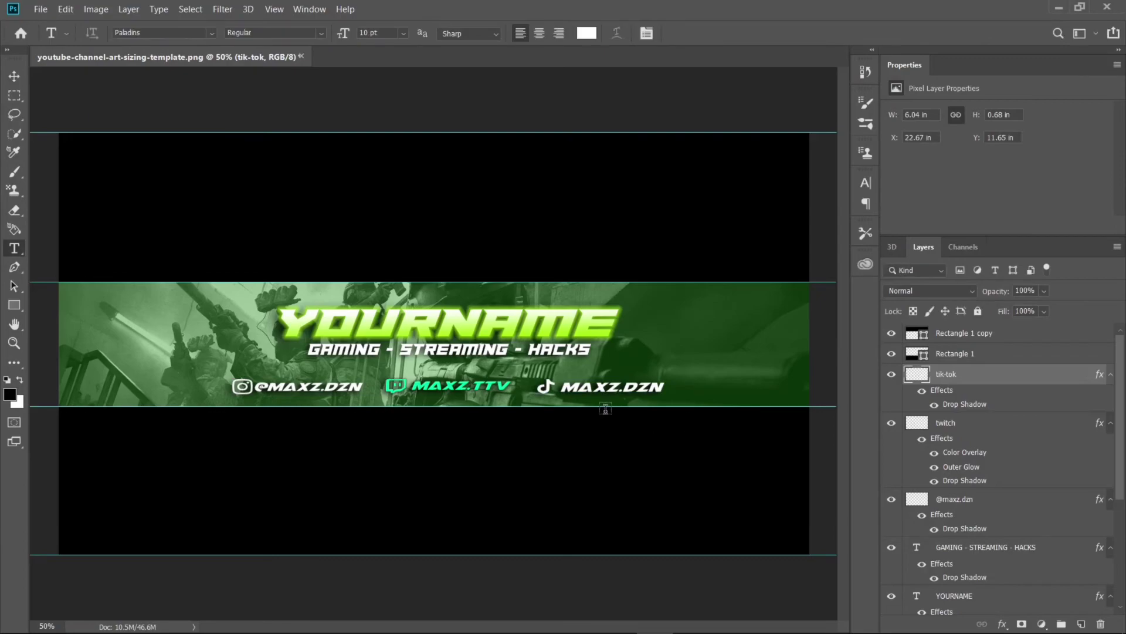
left_click_drag(596, 387, 591, 388)
key("Return")
key("alt+Tab")
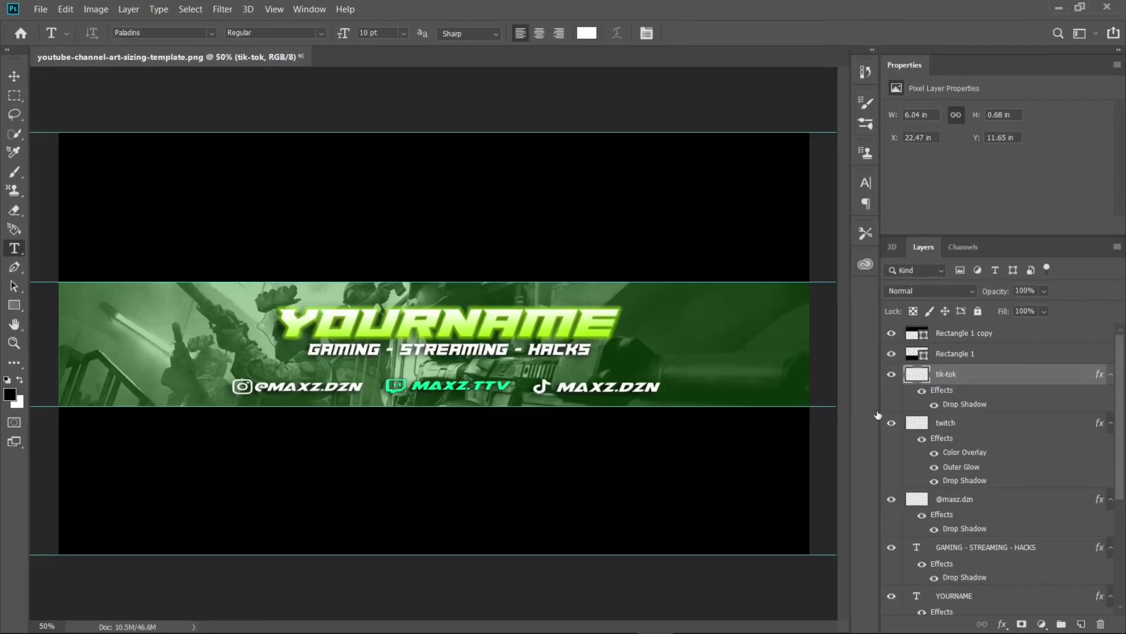
key("ctrl+t")
left_click_drag(620, 387, 617, 389)
key("Return")
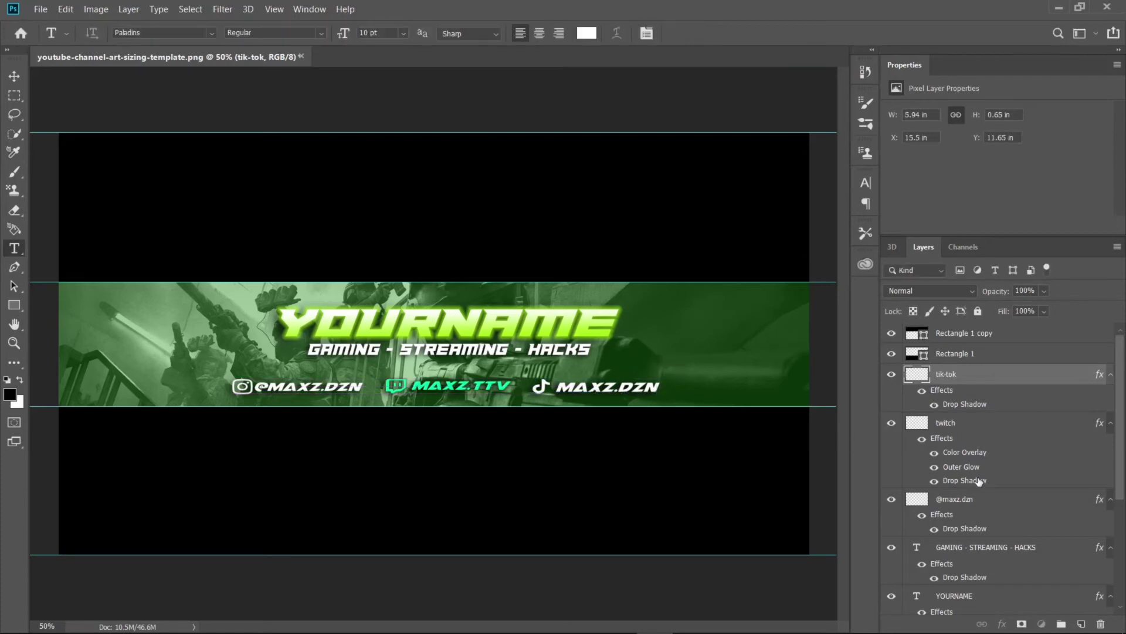
left_click(946, 422, "ctrl")
left_click(955, 498, "shift")
key("ctrl+Right")
key("ctrl+Right")
key("ctrl+Right")
left_click(997, 381)
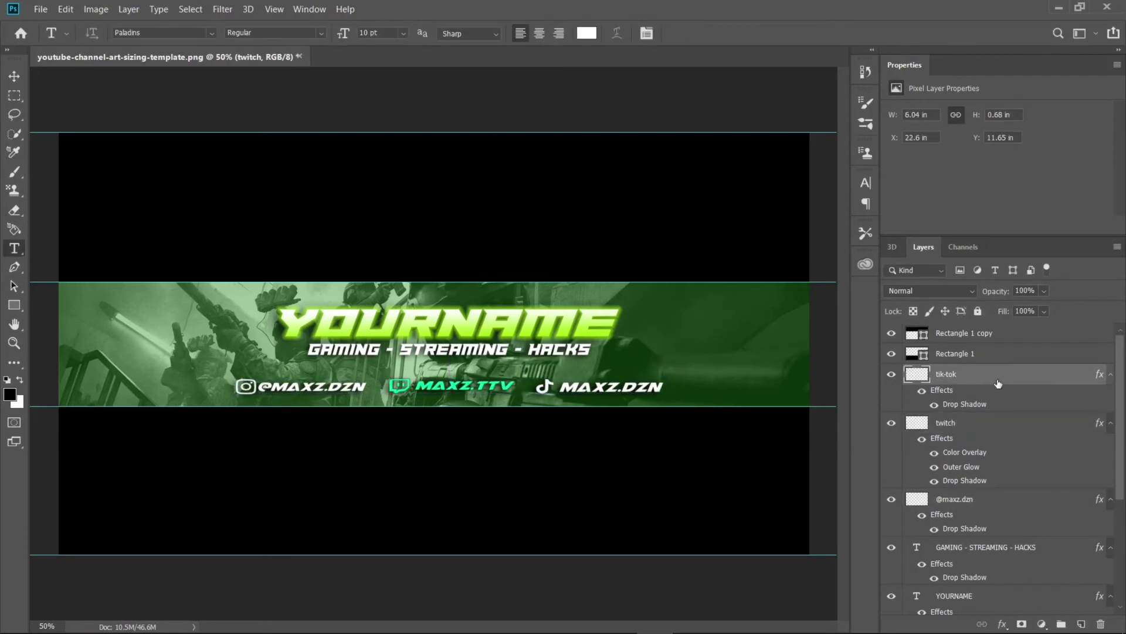
Inspect the tik-tok handle's outer glow, cancelling a black colour change before closing.
double_click(993, 381)
left_click(506, 521)
mouse_move(469, 273)
left_mouse_down()
mouse_move(469, 540)
mouse_move(827, 420)
left_mouse_up()
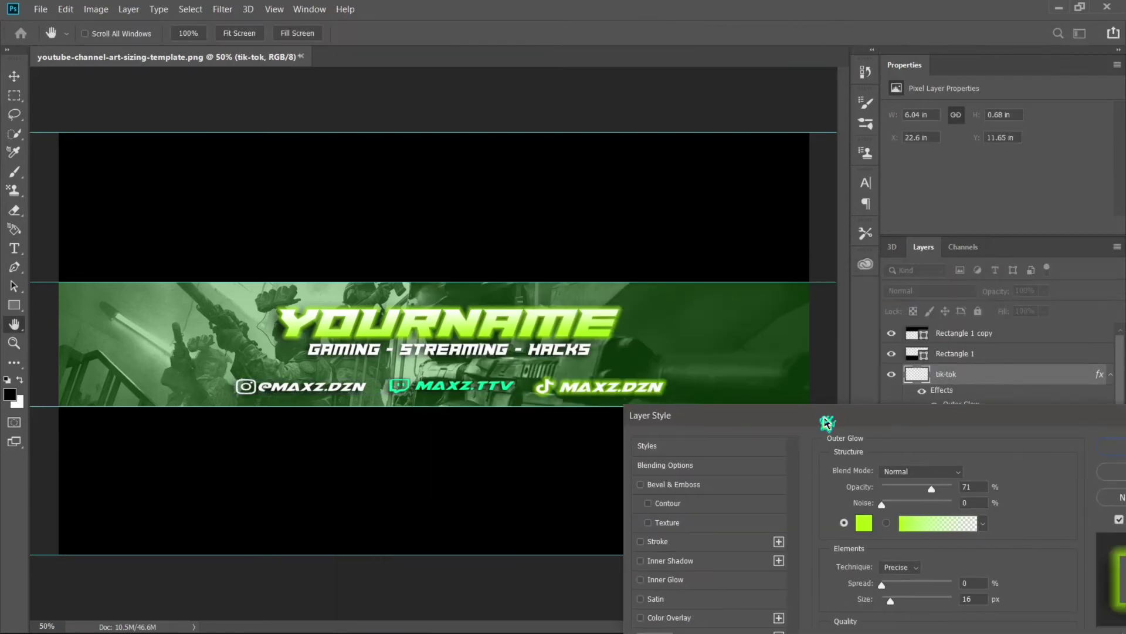
left_click(843, 520)
type("000000")
key("Escape")
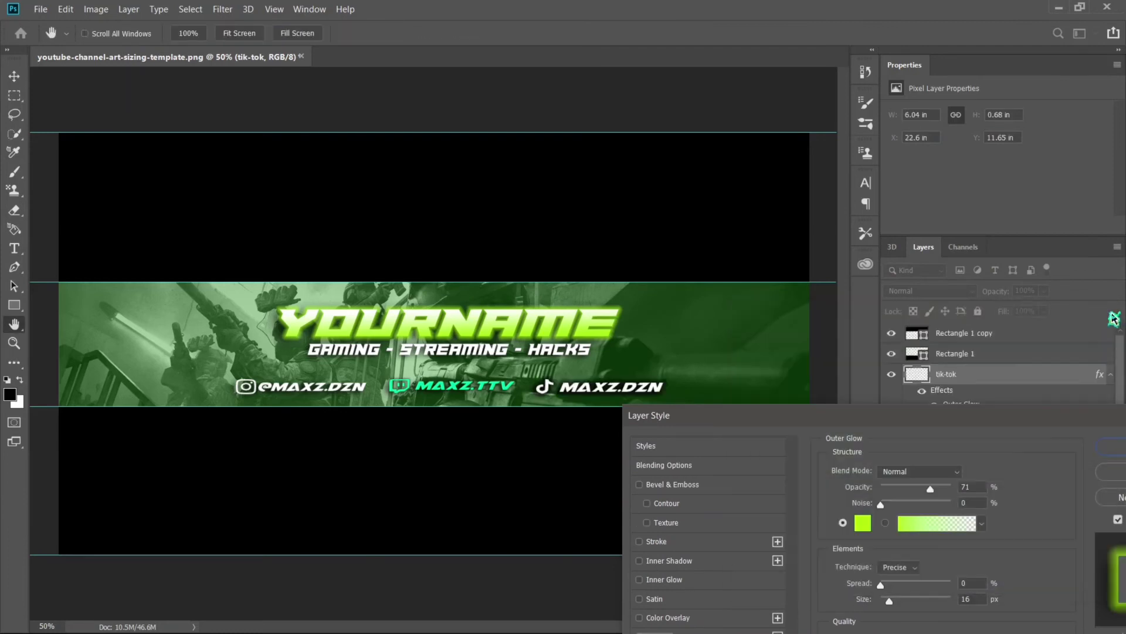
left_click_drag(779, 422, 891, 463)
left_click(1023, 417)
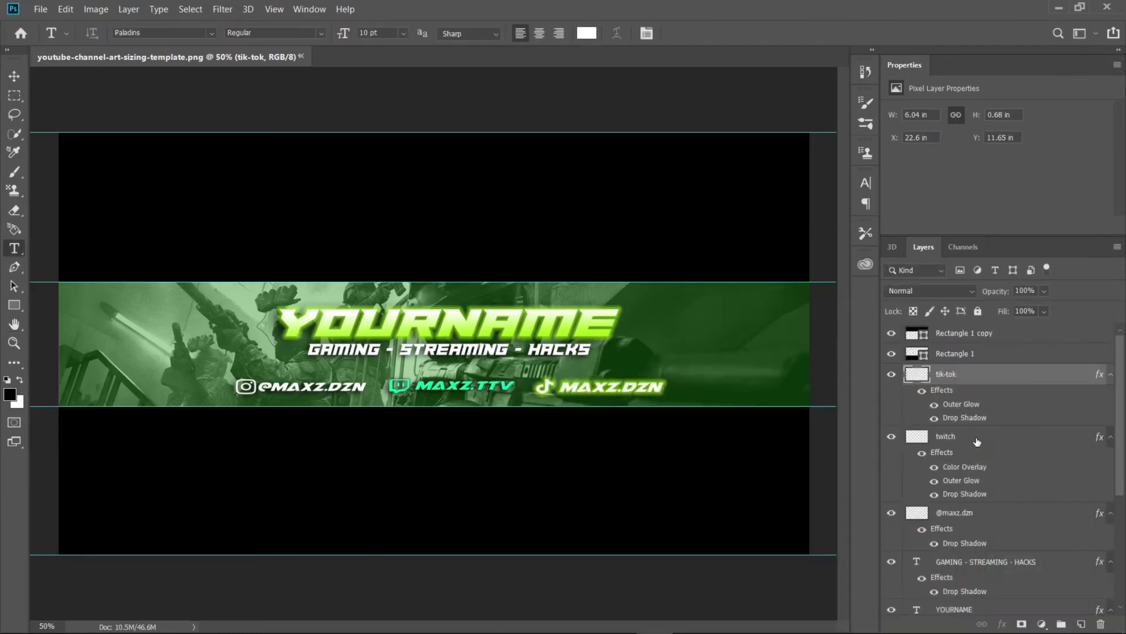
Turn off the green colour overlay on the twitch handle and check its outer glow.
left_click(977, 437)
double_click(977, 441)
left_click(519, 477)
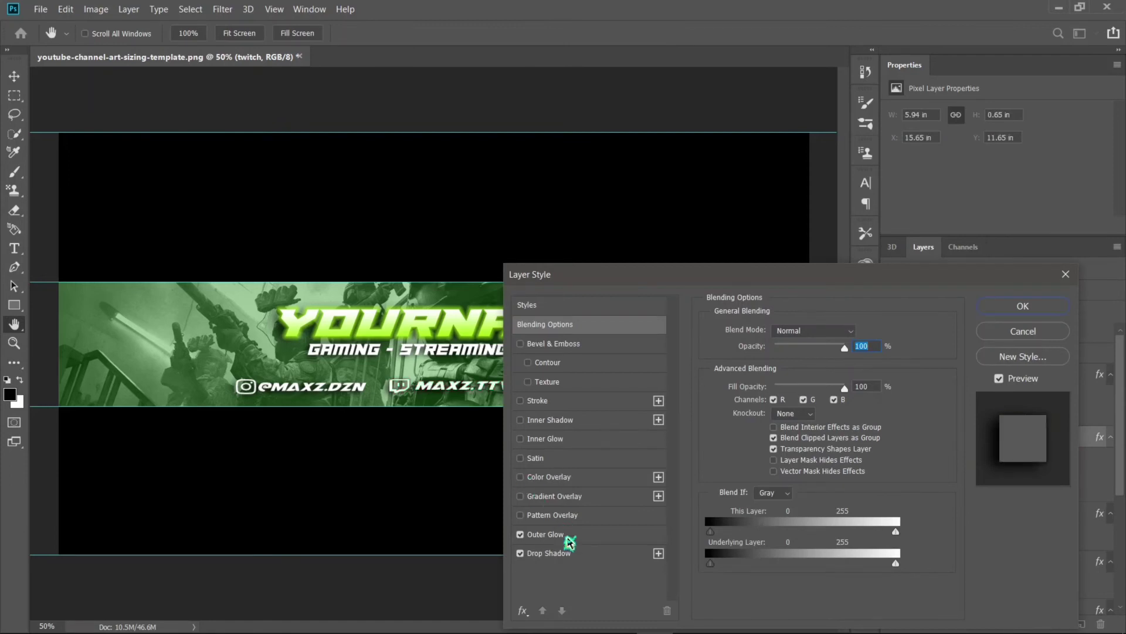
left_click(546, 533)
left_click(738, 382)
left_click(1070, 339)
left_click(1023, 305)
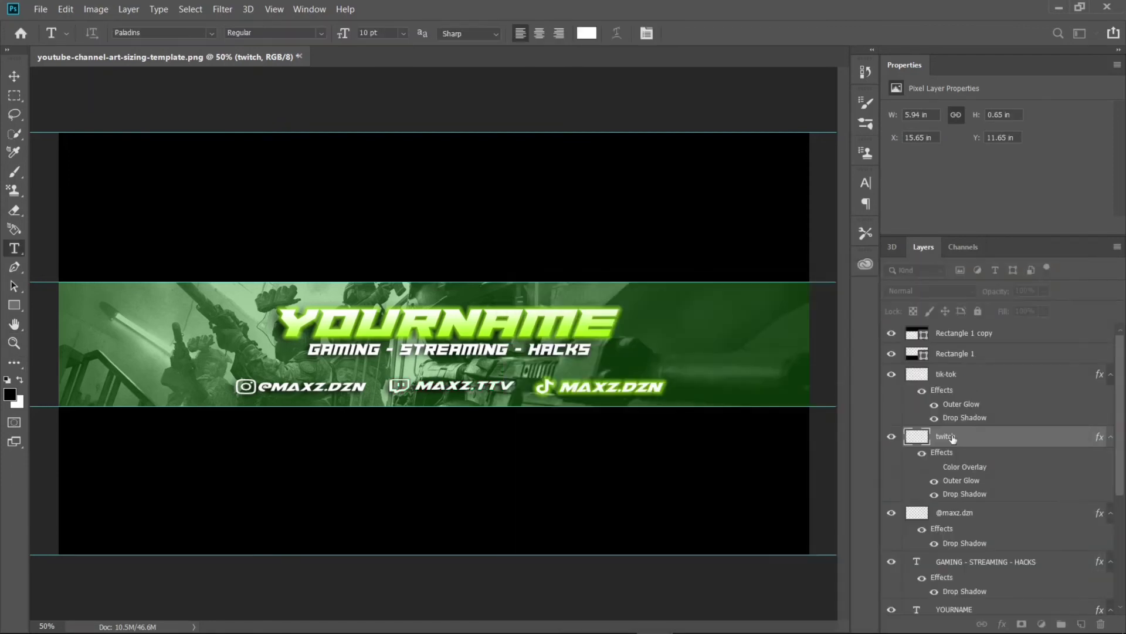
Review the tik-tok handle's outer glow colour.
left_click(989, 375)
double_click(978, 382)
left_click(546, 534)
left_click(747, 383)
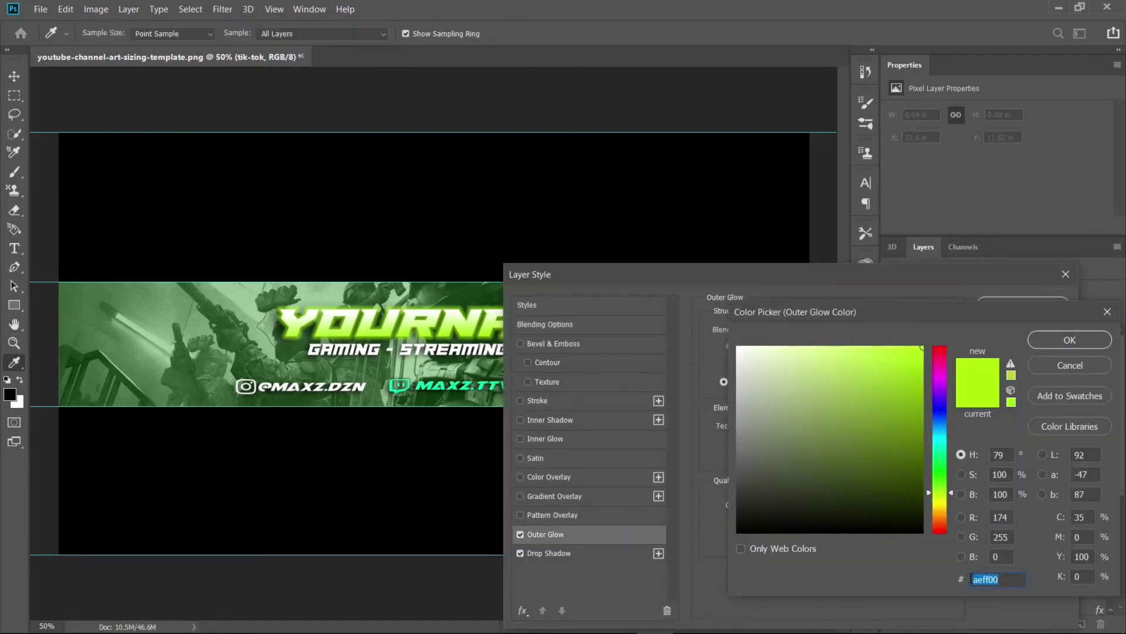
key("Return")
Recheck the twitch handle's outer glow colour with the colour overlay kept off.
key("Return")
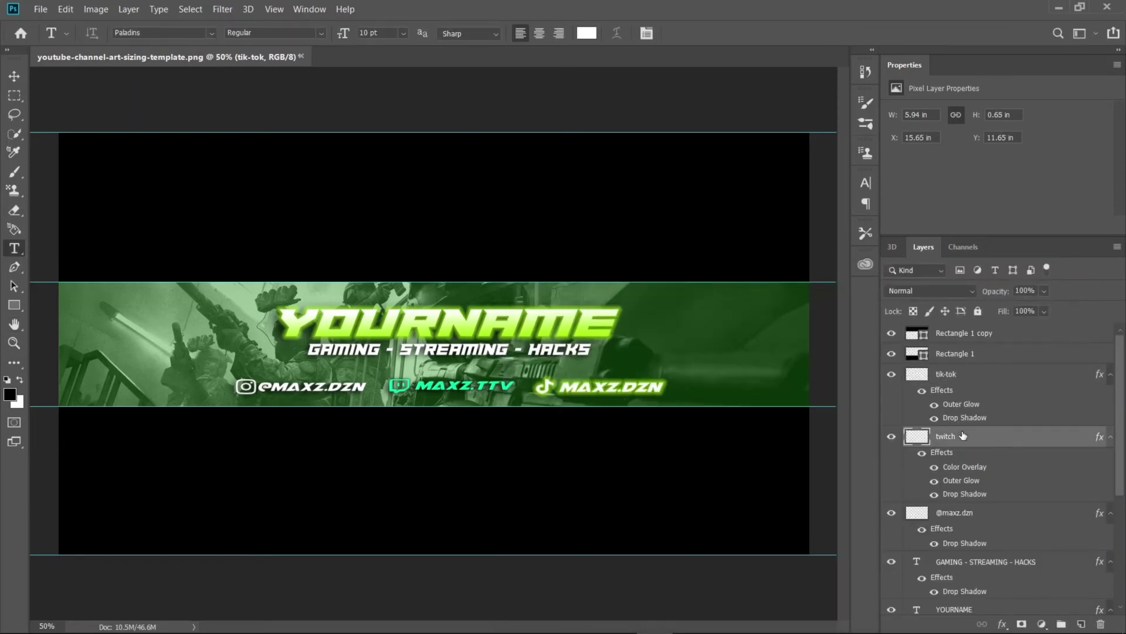
double_click(963, 435)
left_click(520, 477)
left_click(545, 534)
left_click(744, 382)
key("Return")
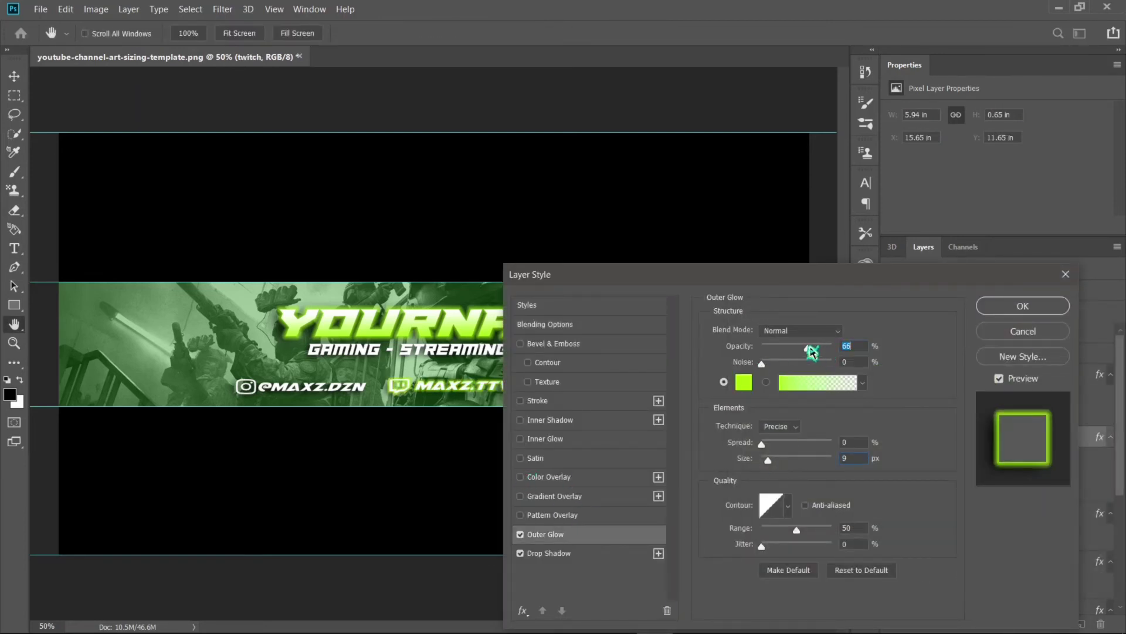
left_click_drag(851, 274, 1061, 280)
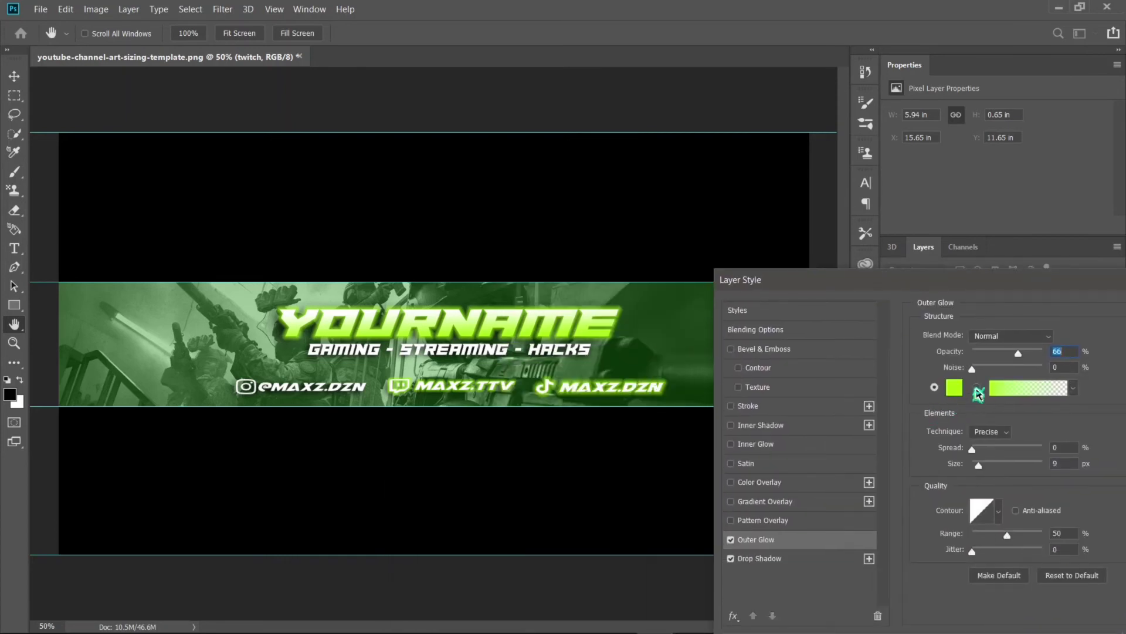
Try a bright yellow glow on MAXZ.TTV, enlarging it and dimming opacity to 46%.
left_click(956, 389)
left_click(920, 419)
left_click(942, 500)
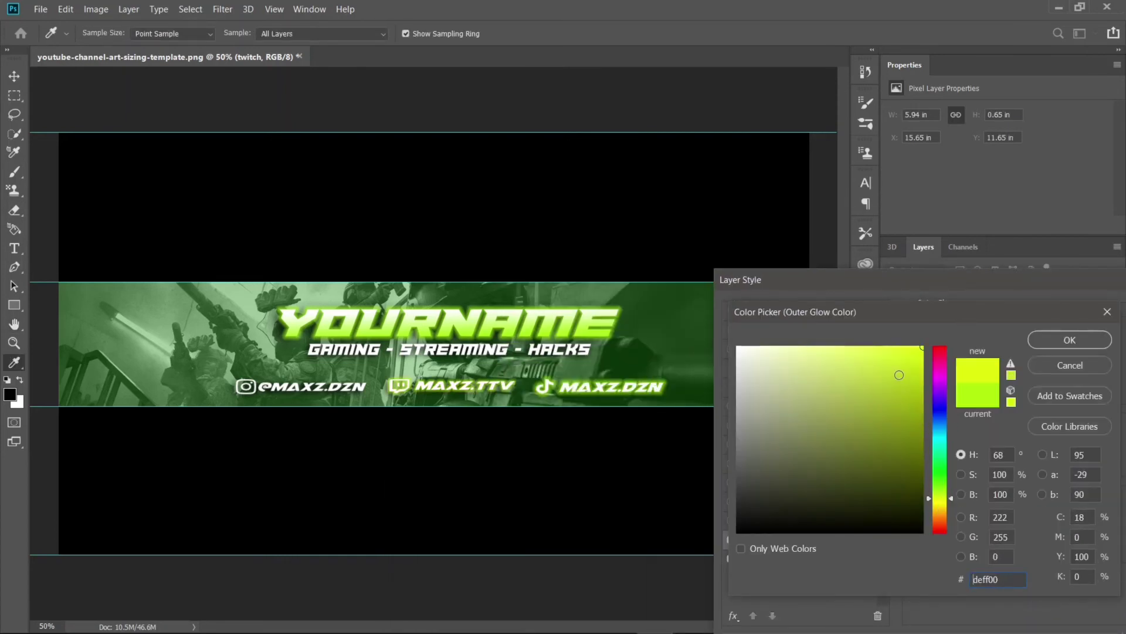
key("Return")
left_click_drag(978, 465, 993, 468)
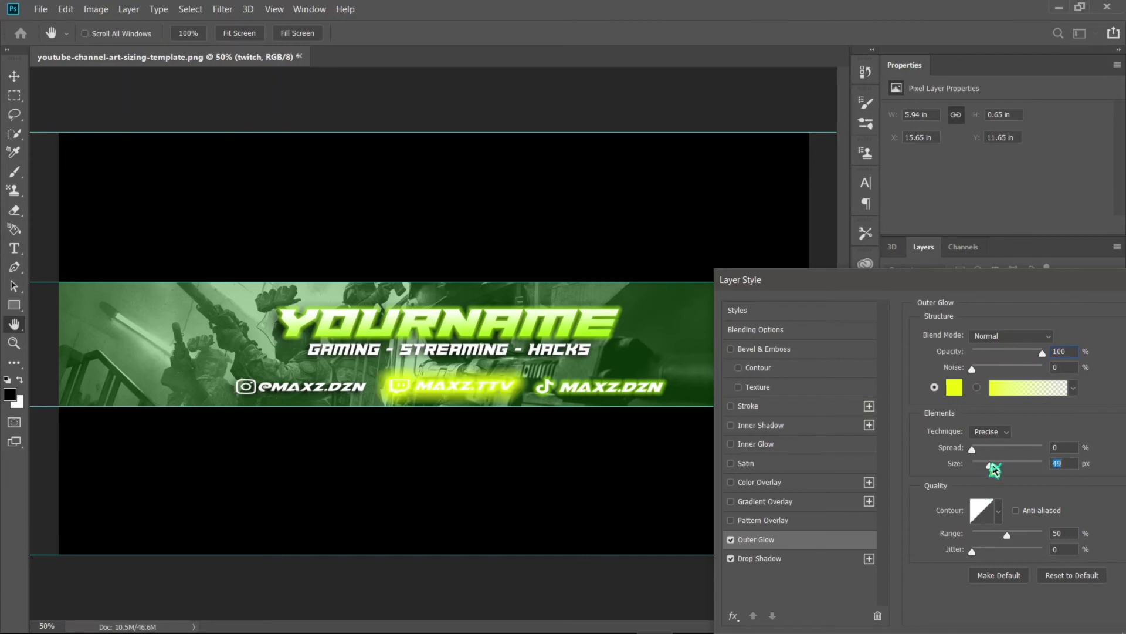
left_click_drag(1033, 357, 1008, 357)
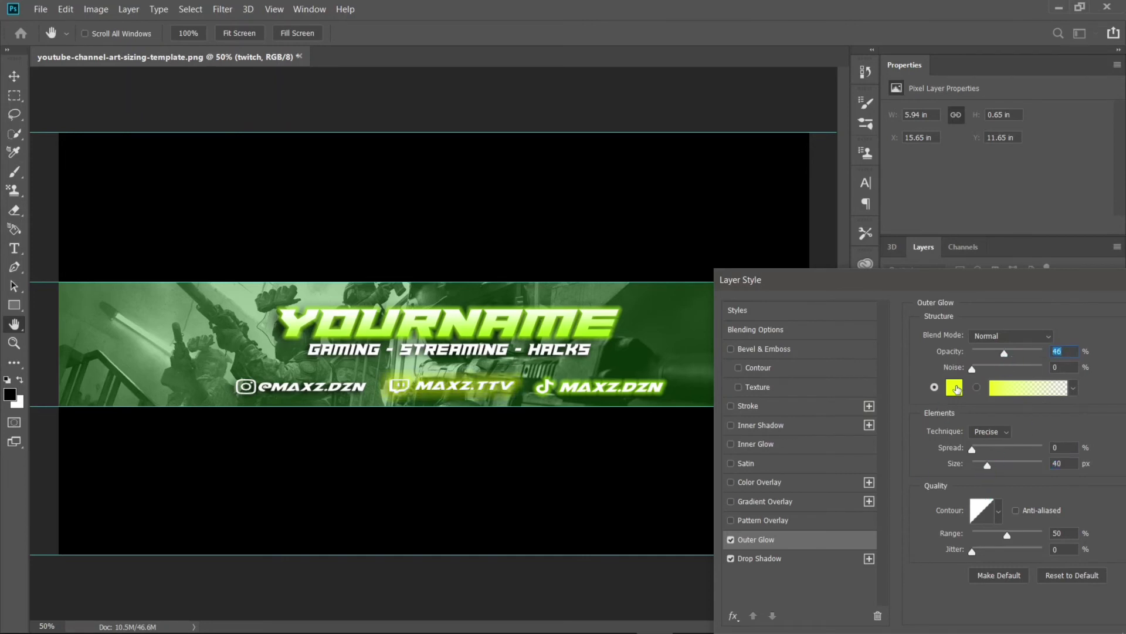
Change the twitch handle's glow colour to cyan and apply the style.
left_click(956, 388)
left_click(943, 444)
key("Return")
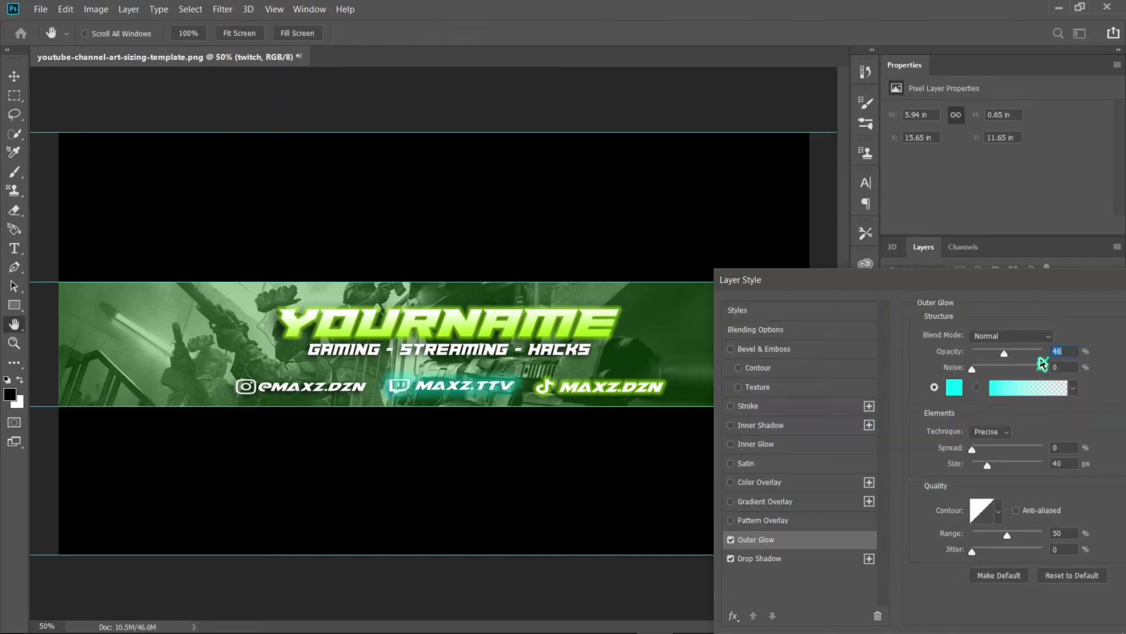
left_click_drag(1003, 287, 871, 296)
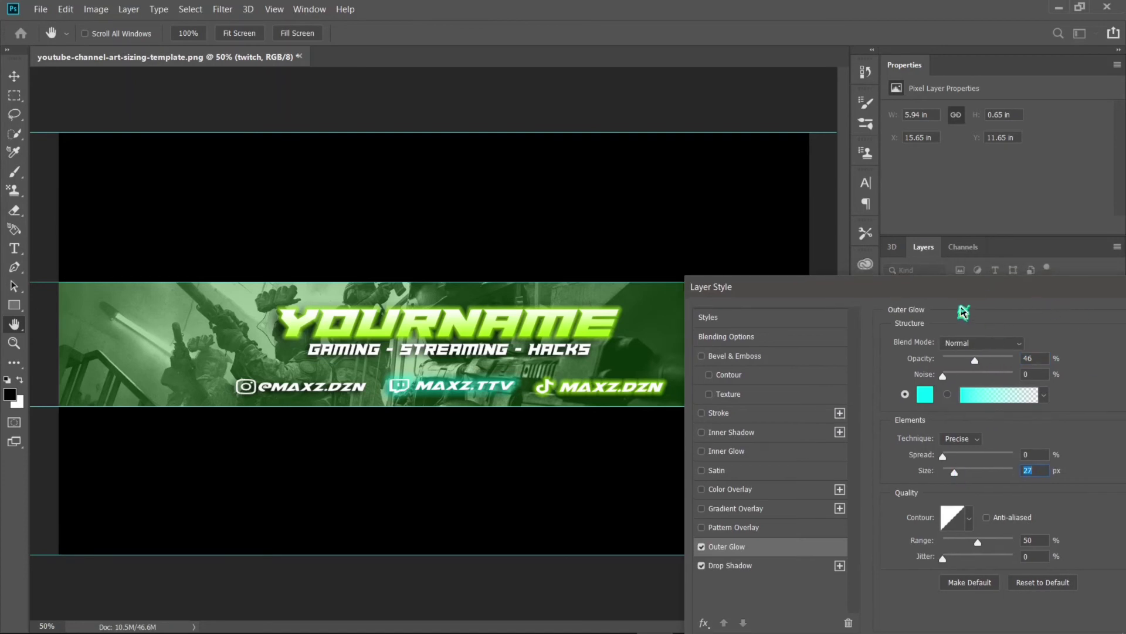
left_click(1100, 322)
key("t")
Review the twitch handle's outer glow settings.
left_click(973, 376)
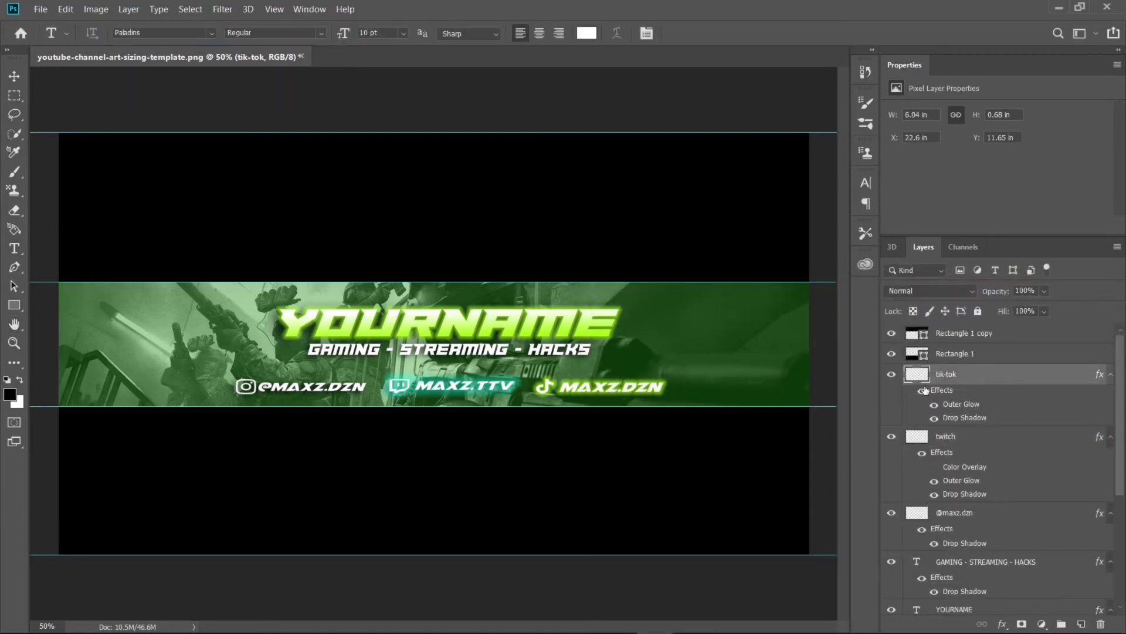
double_click(925, 390)
left_click(659, 533)
left_click(1063, 329)
Preview a green #aeff00 glow on the twitch handle, then revert it to cyan.
double_click(943, 436)
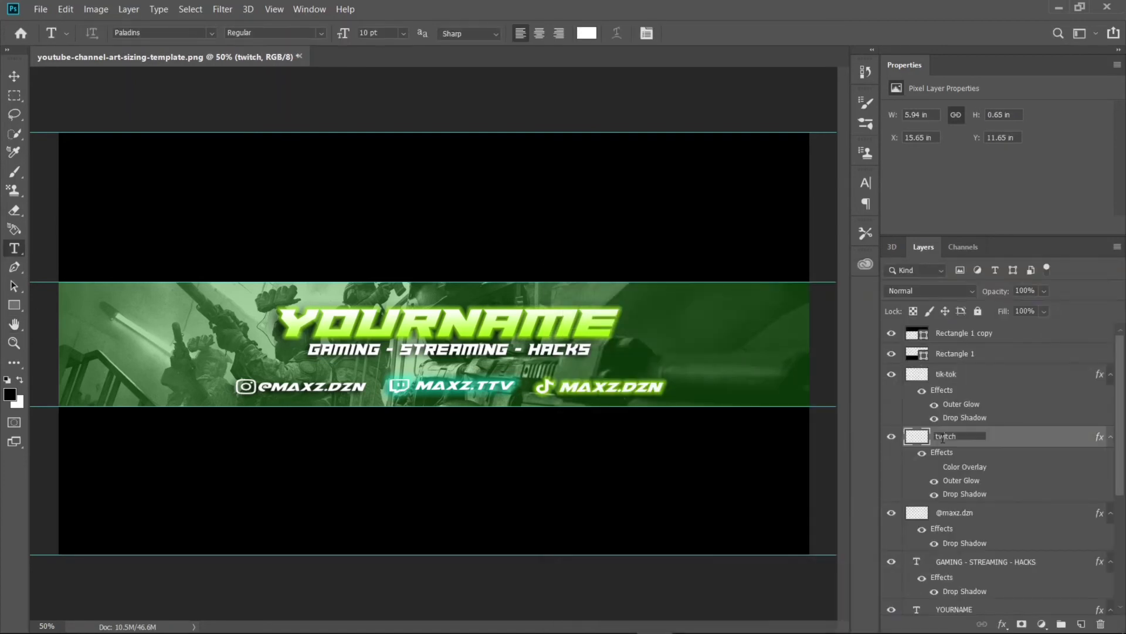
double_click(1024, 441)
left_click(588, 534)
left_click(775, 372)
left_click(990, 579)
type("aeff00ae")
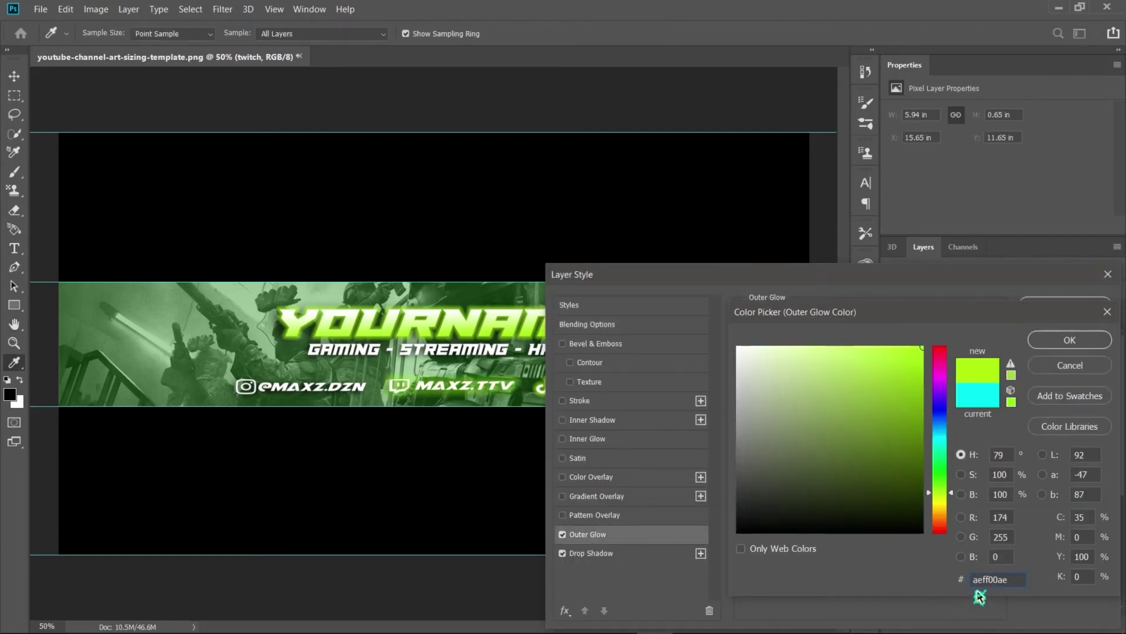
key("ctrl+z")
key("Return")
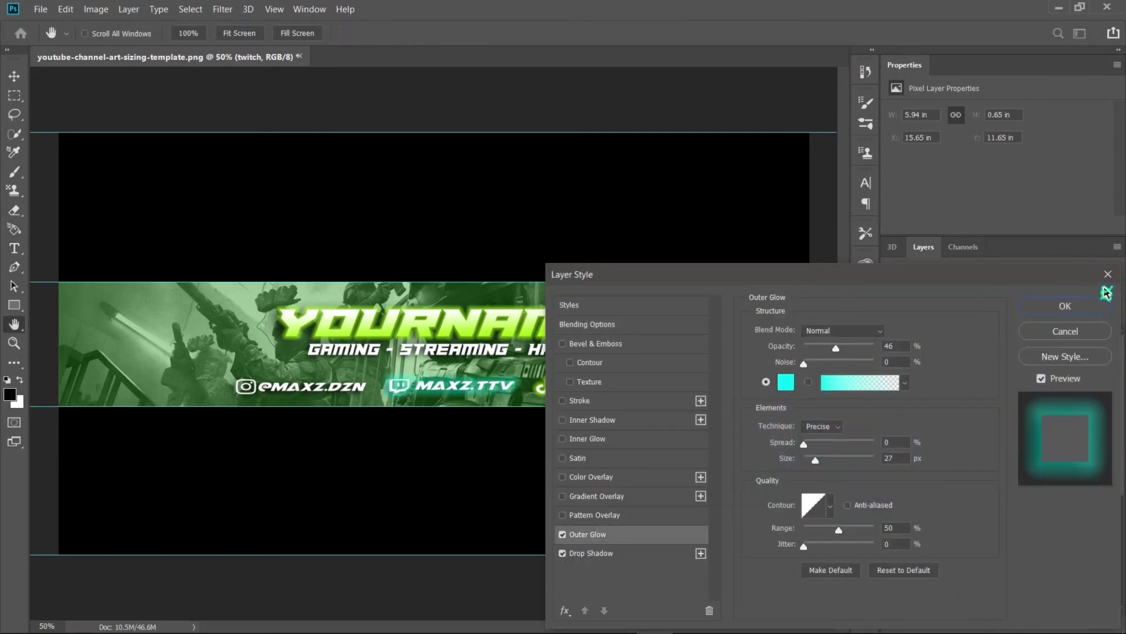
left_click(1097, 302)
Paste the cyan colour into the tik-tok handle's outer glow and apply it.
left_click(951, 369)
double_click(962, 405)
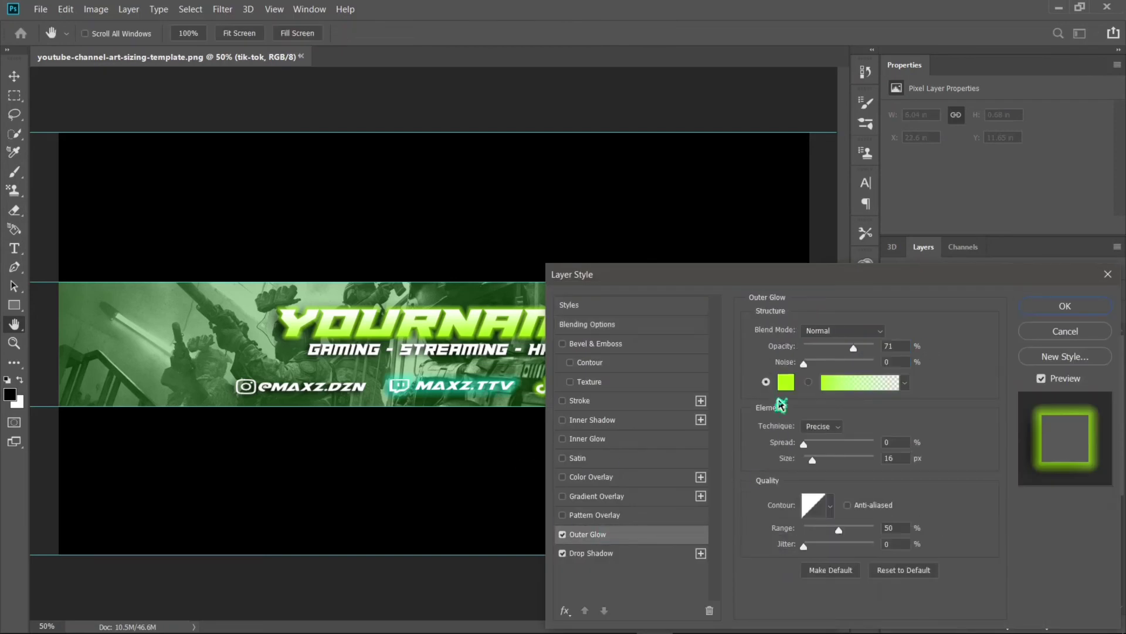
left_click(786, 382)
type("00fff6")
key("Return")
type("46")
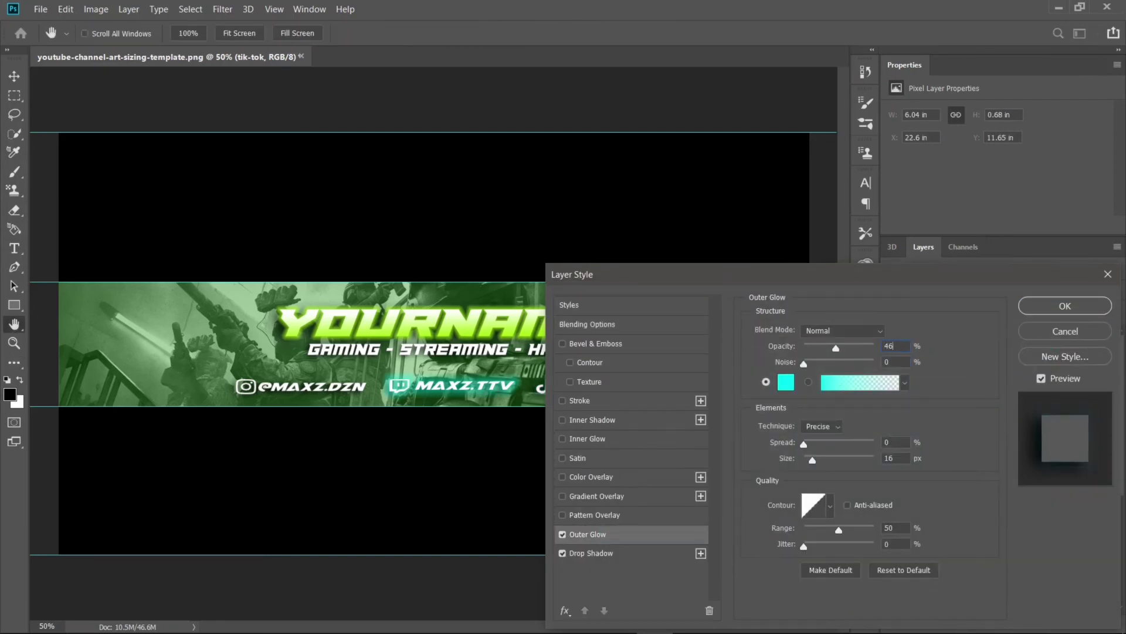
key("Return")
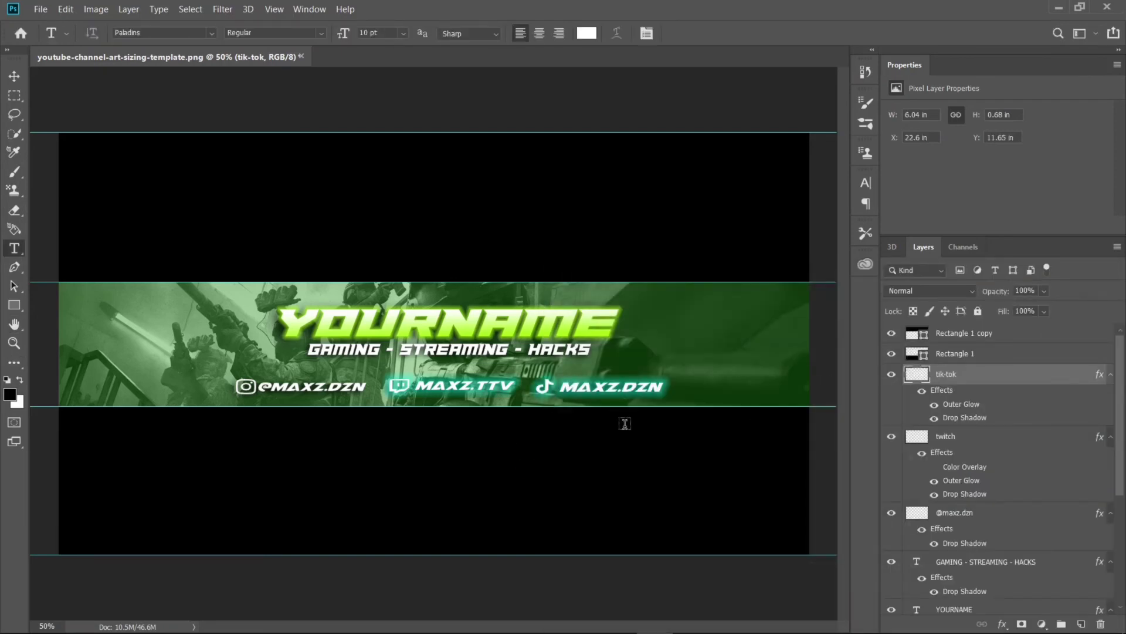
left_click(990, 517)
double_click(989, 516)
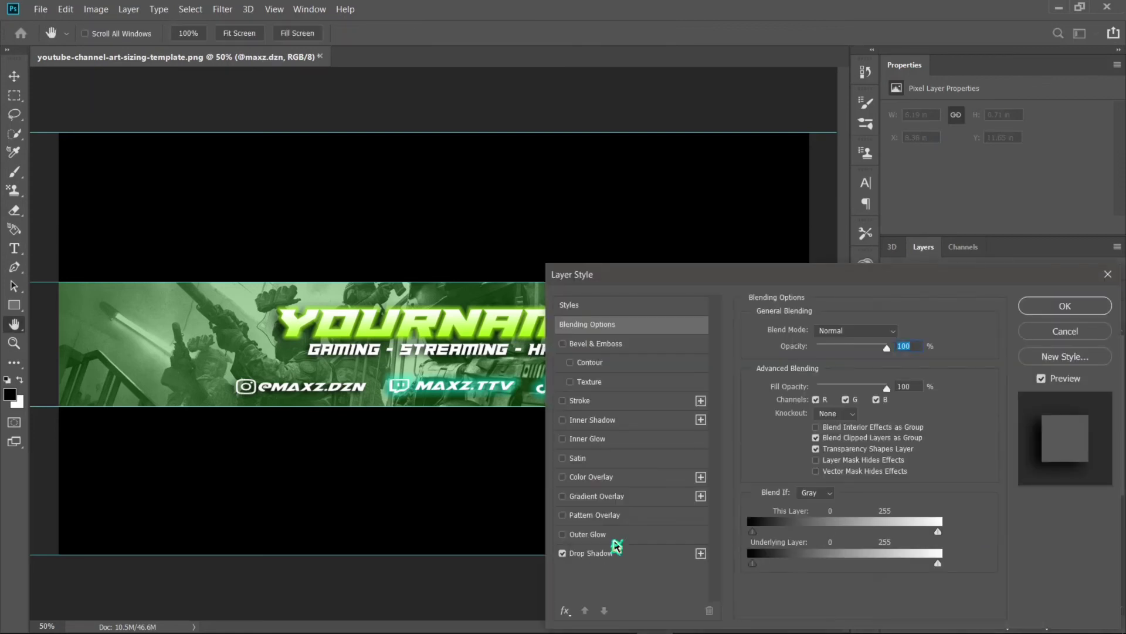
left_click(588, 534)
left_click(786, 382)
type("00fff6")
key("Return")
type("71")
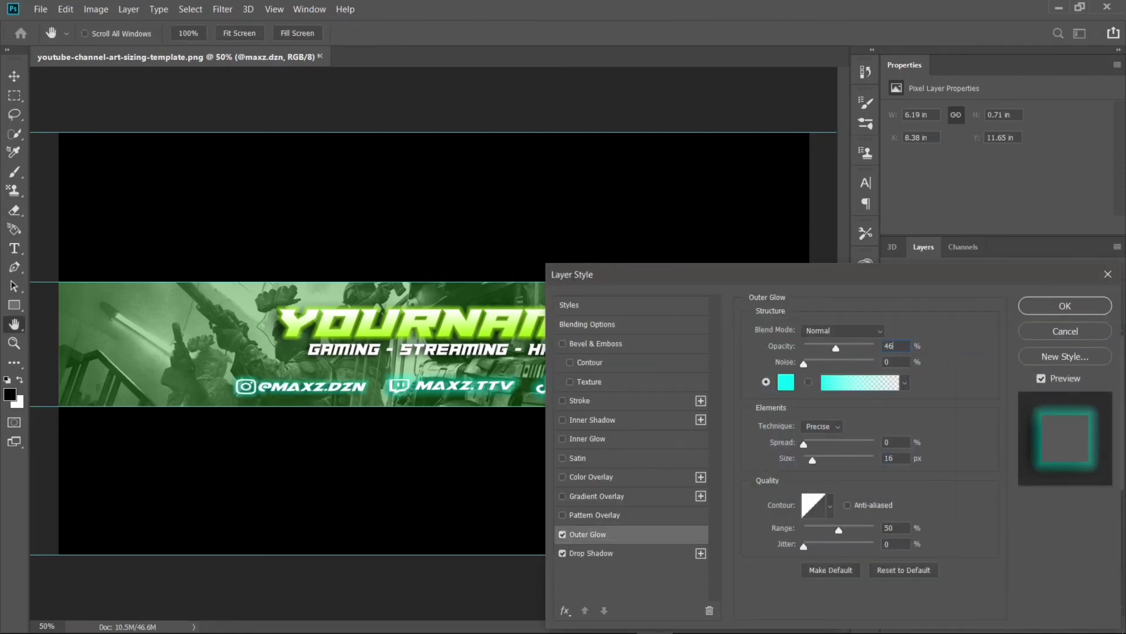
left_click(1064, 305)
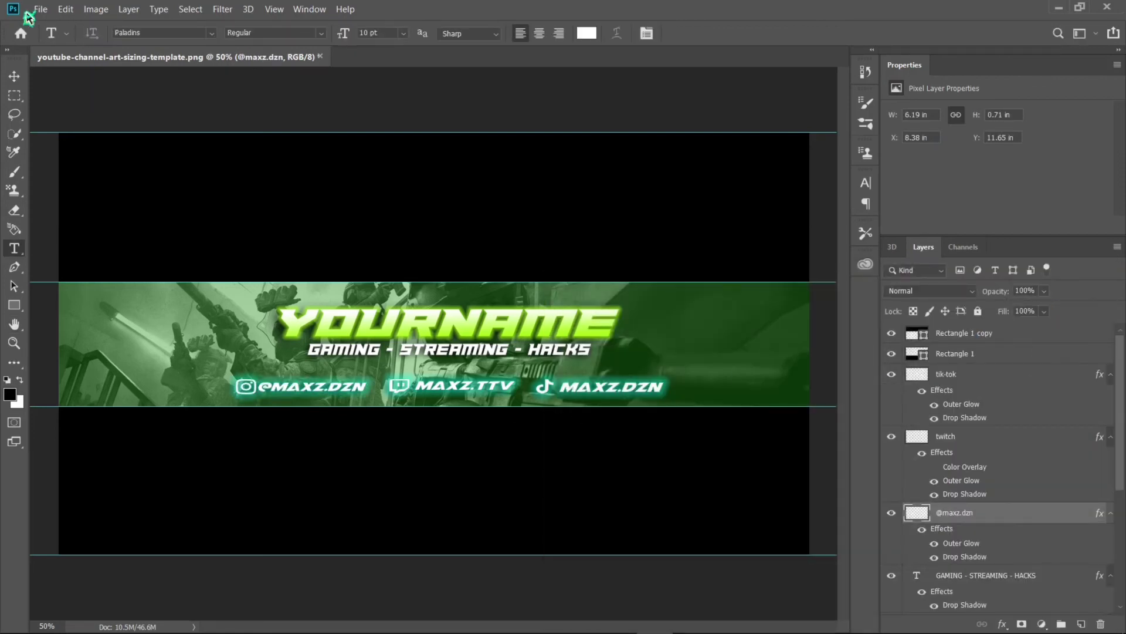
Place the linked lightning bolt PNG and rotate it onto the banner's right side.
left_click(39, 9)
left_click(146, 285)
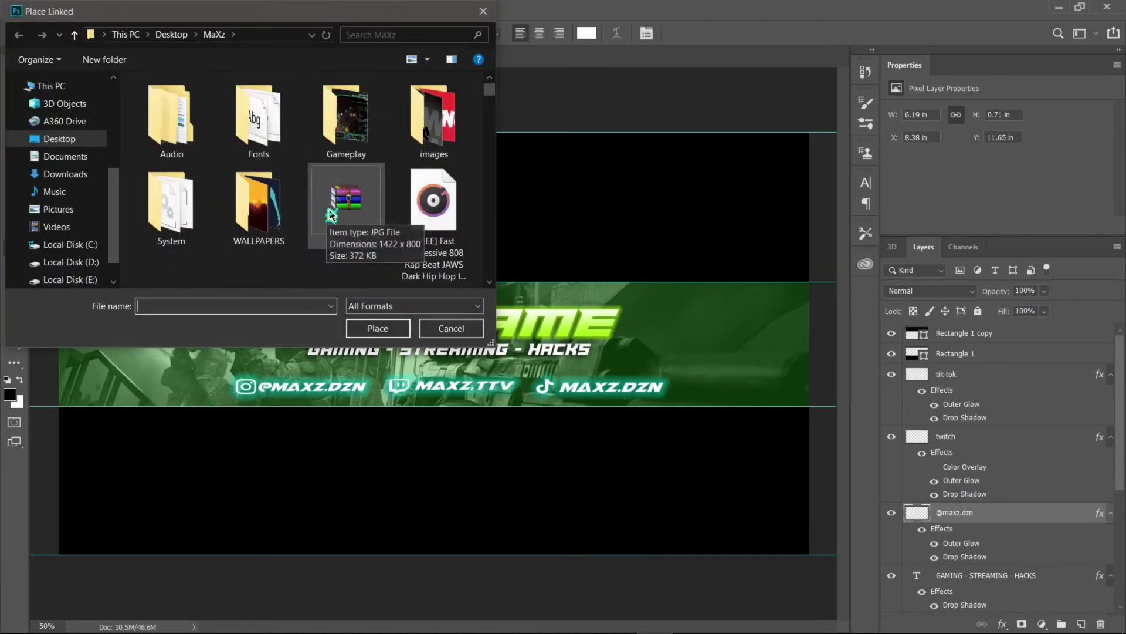
scroll(331, 216, "down", 3)
scroll(337, 212, "down", 3)
scroll(343, 210, "down", 3)
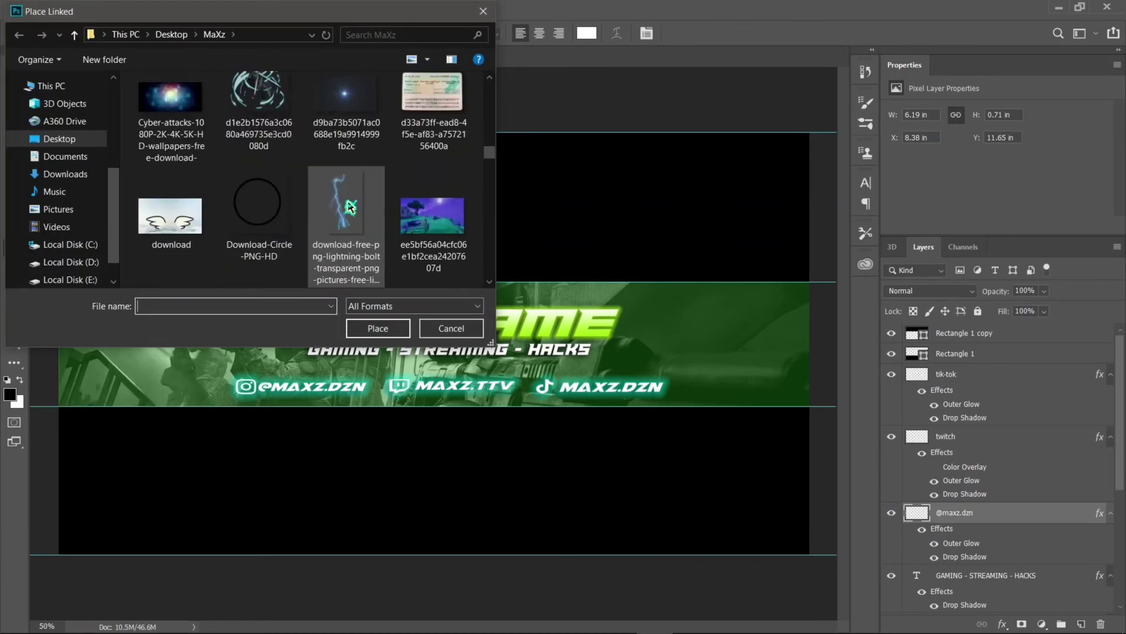
double_click(350, 206)
left_click_drag(452, 358, 760, 361)
mouse_move(836, 246)
left_mouse_down()
mouse_move(746, 397)
mouse_move(162, 358)
left_mouse_up()
key("Return")
Duplicate the bolt and position the copy at the left edge, rotated inward.
key("ctrl+j")
key("ctrl+t")
left_click_drag(193, 223, 223, 258)
mouse_move(117, 299)
left_mouse_down()
mouse_move(156, 312)
mouse_move(137, 296)
left_mouse_up()
key("Return")
key("t")
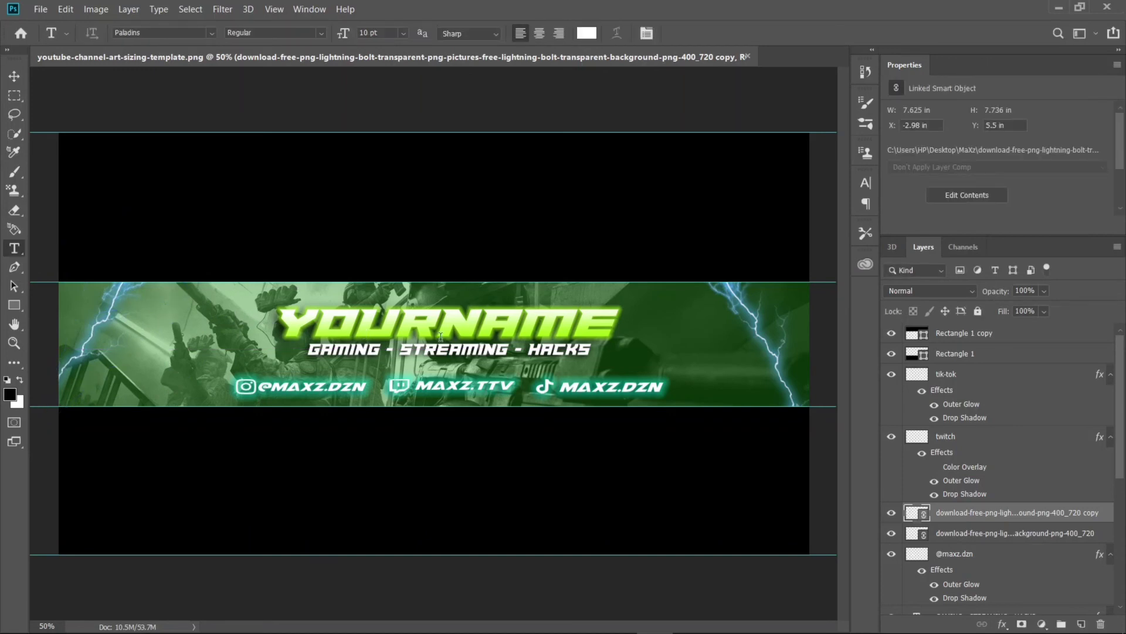
Make a third rotated bolt copy and move its layer beneath the YOURNAME title.
key("ctrl+j")
key("ctrl+t")
mouse_move(199, 319)
left_mouse_down()
mouse_move(267, 298)
mouse_move(276, 282)
left_mouse_up()
key("Return")
scroll(981, 515, "down", 1)
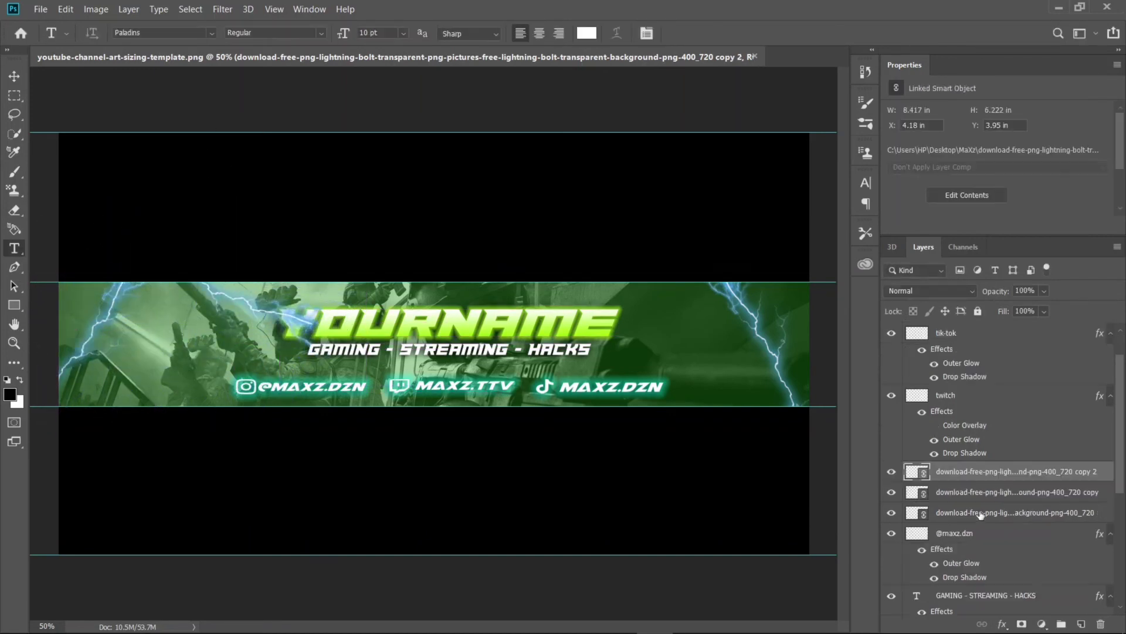
left_click_drag(998, 471, 977, 577)
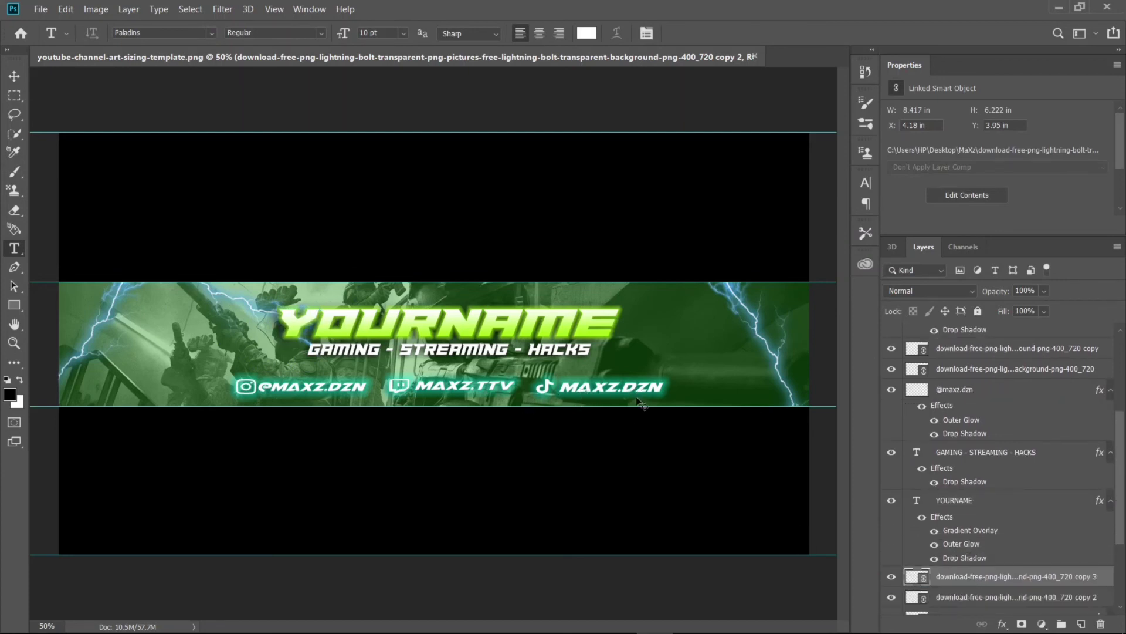
Merge the two lightning layers and recolour them with Hue -35, Saturation +96, Lightness -26.
left_click(962, 560, "shift")
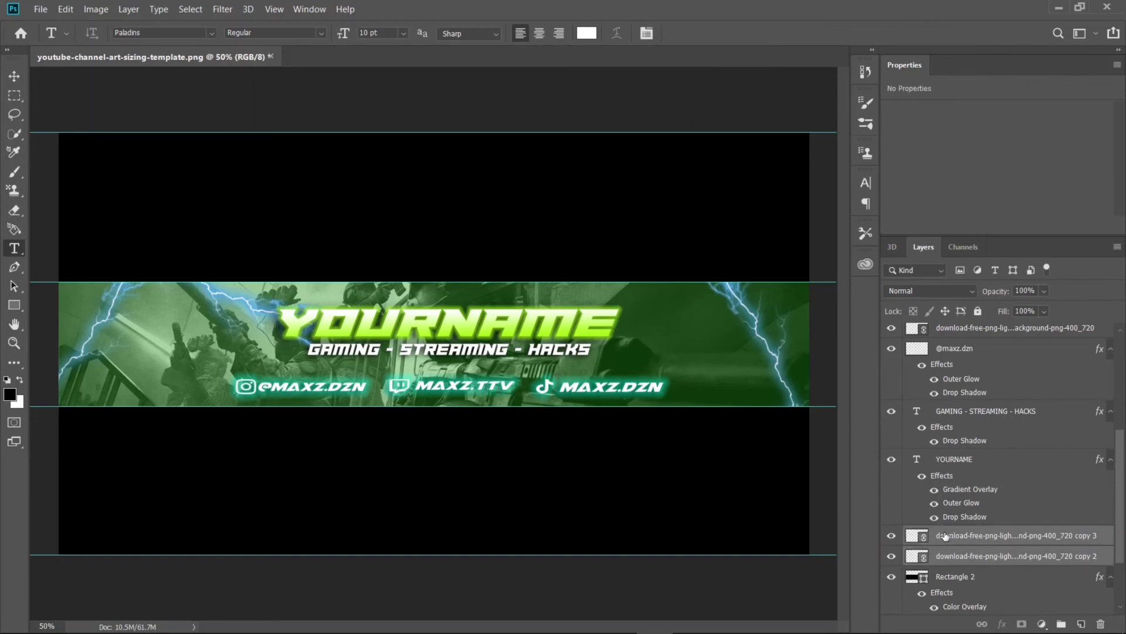
key("ctrl+e")
left_click(65, 9)
left_click(95, 9)
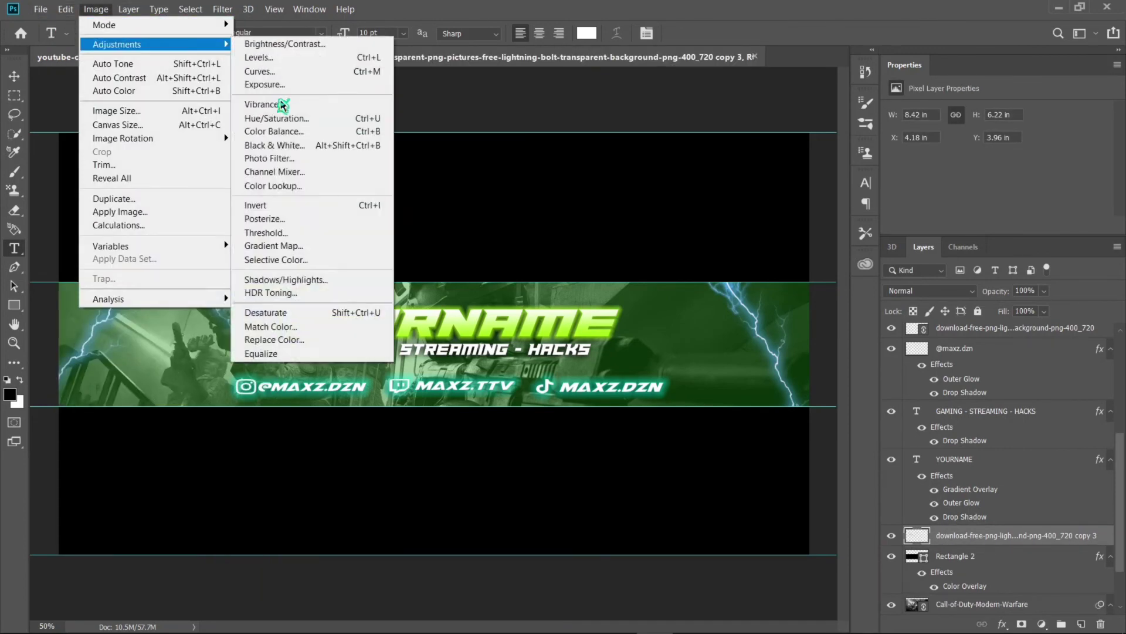
left_click(305, 116)
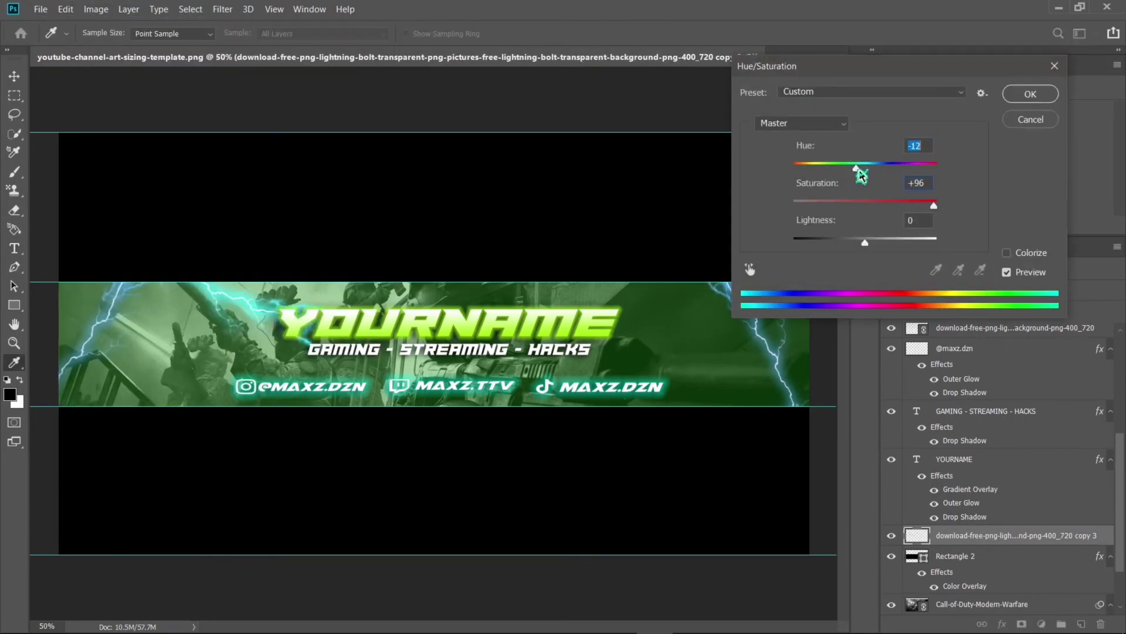
left_click_drag(858, 170, 940, 169)
left_click_drag(843, 177, 837, 180)
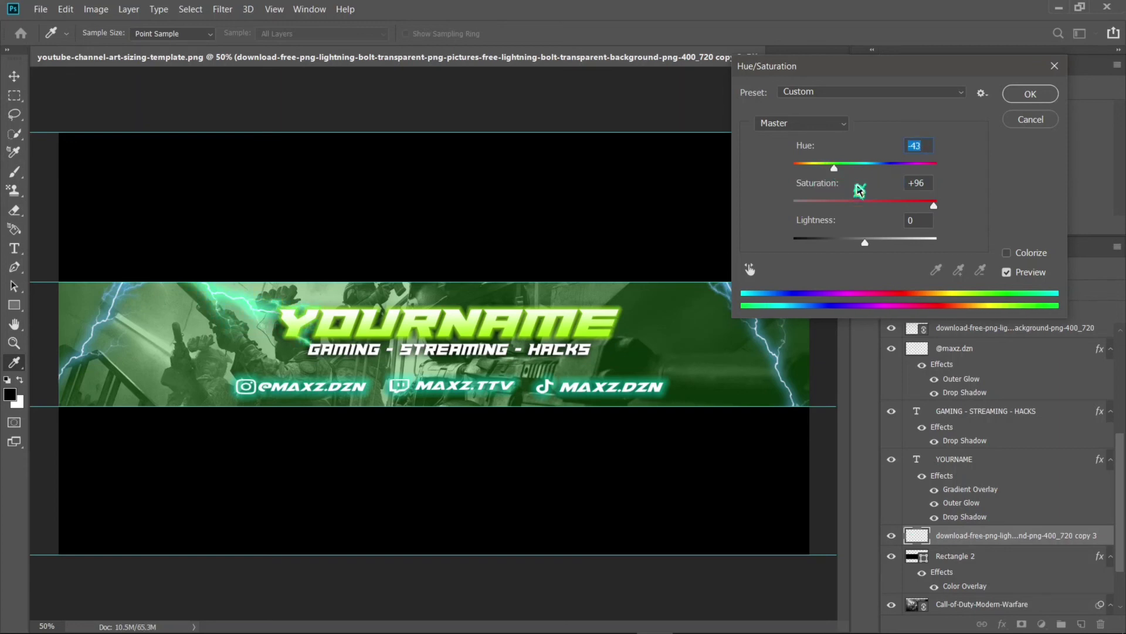
left_click_drag(889, 246, 845, 251)
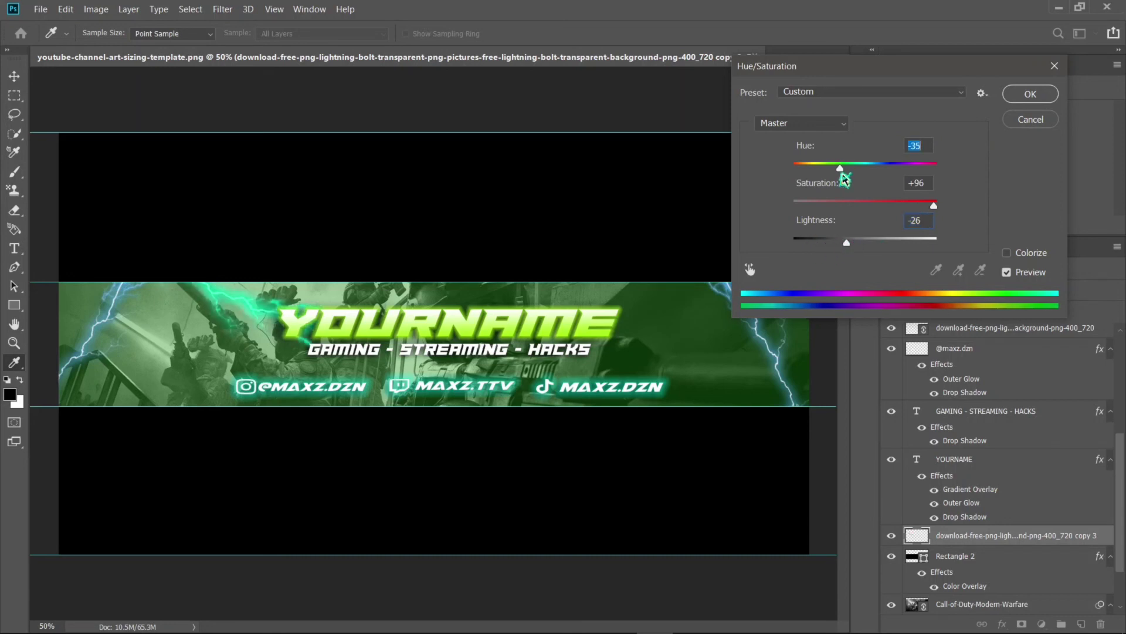
left_click(1030, 96)
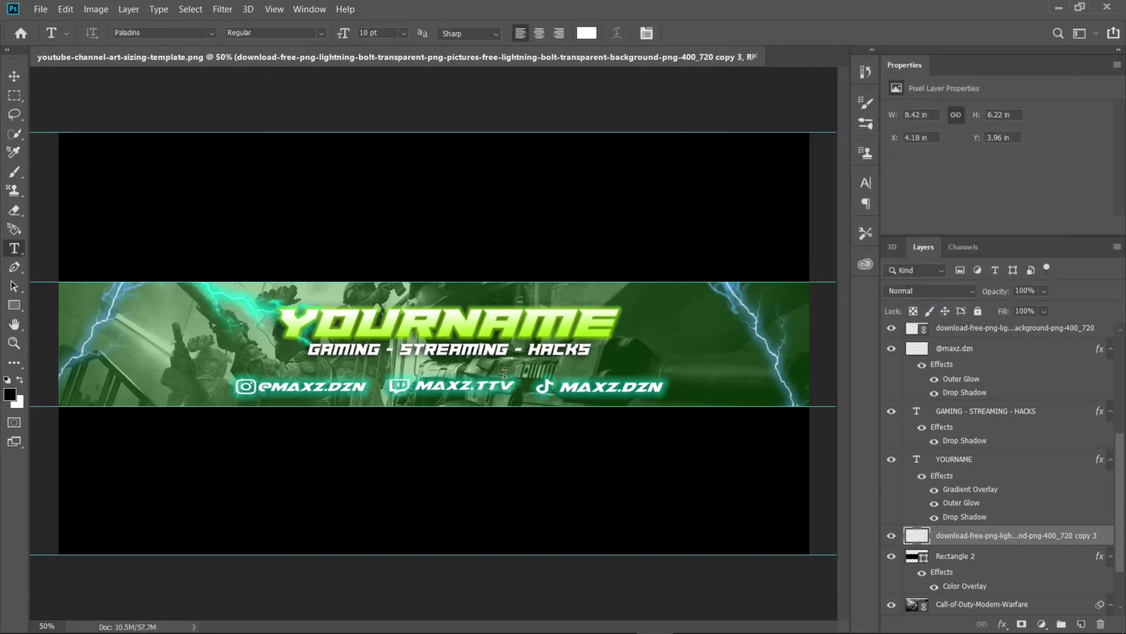
Pick the Eraser tool and adjust the view over the green lightning.
left_click(24, 212)
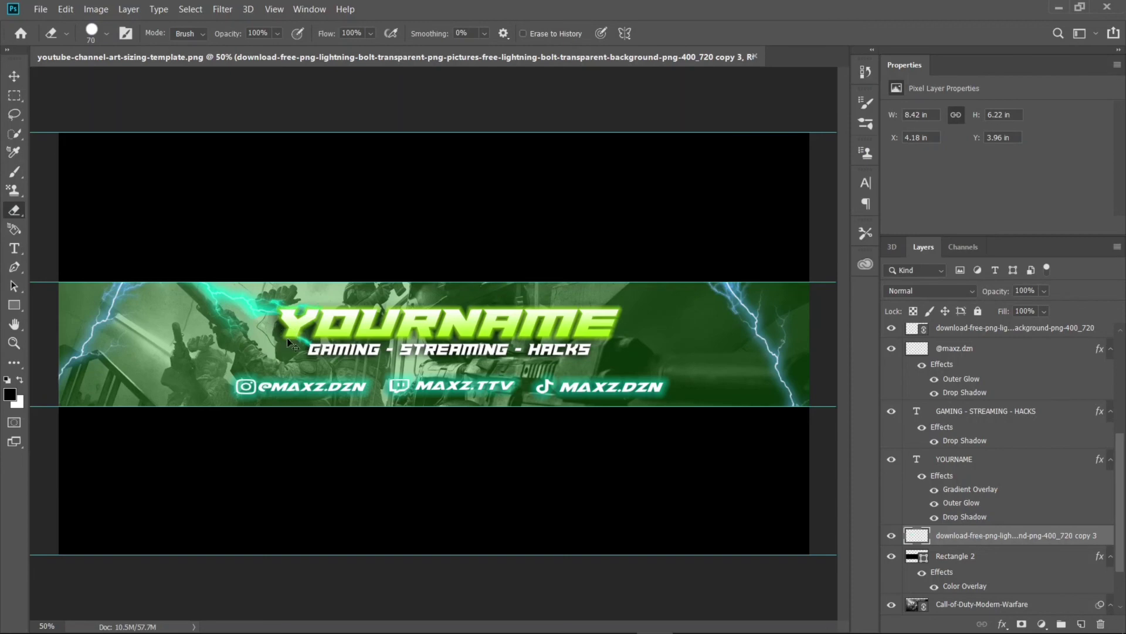
scroll(289, 343, "up", 2)
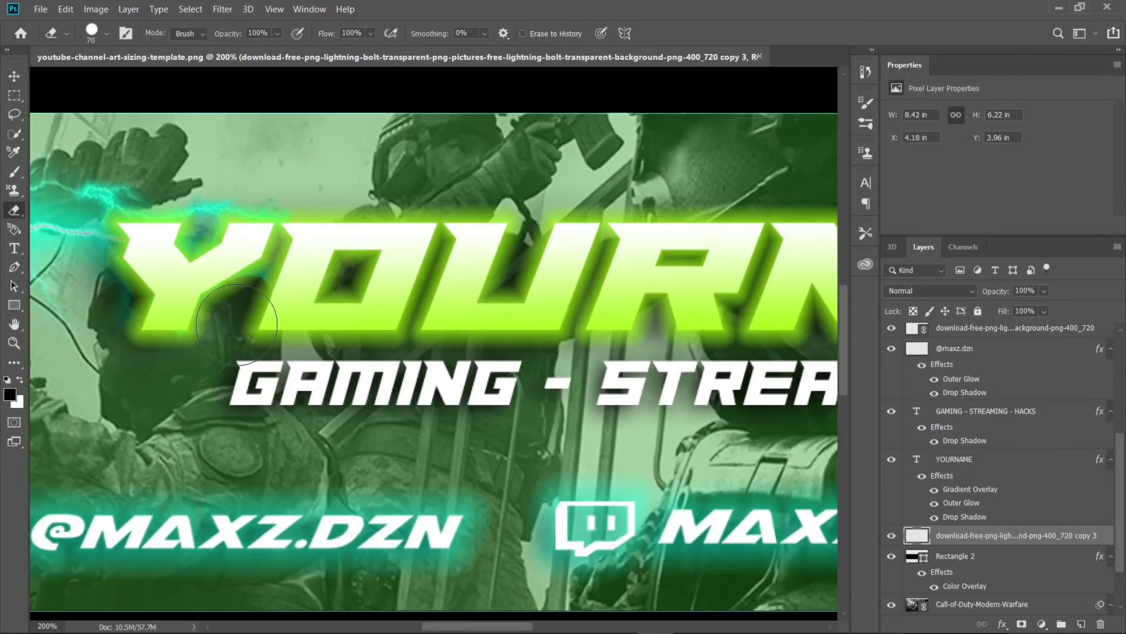
scroll(289, 363, "down", 3)
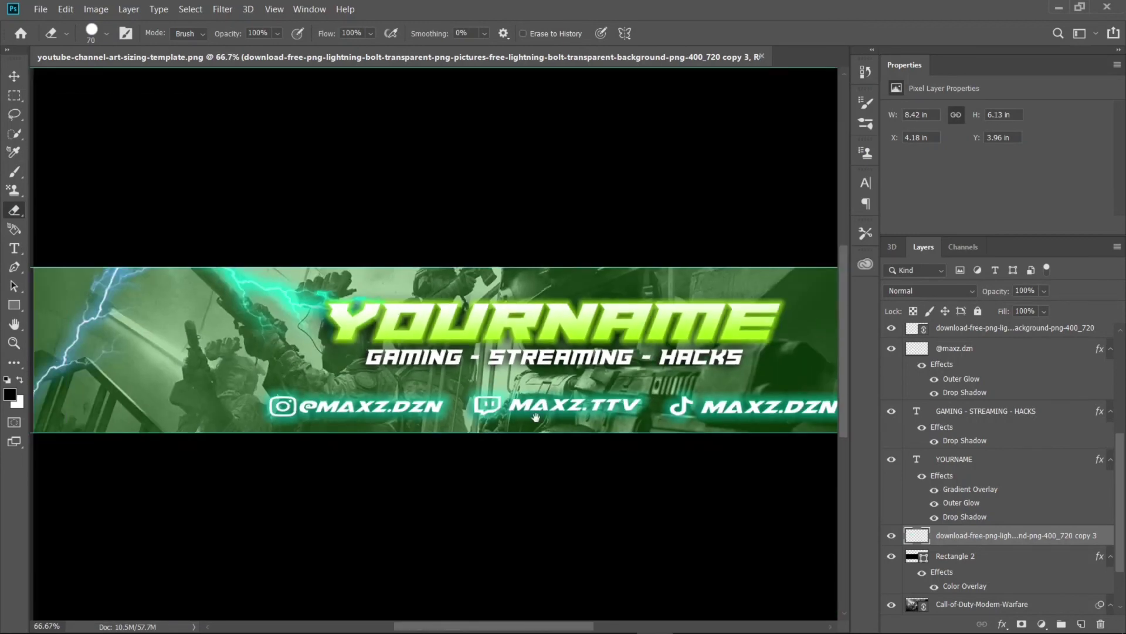
scroll(516, 437, "down", 1)
scroll(998, 551, "down", 2)
scroll(998, 528, "up", 3)
Delete the blue lightning layers and duplicate the green bolt, moving it toward the right.
left_click(997, 197)
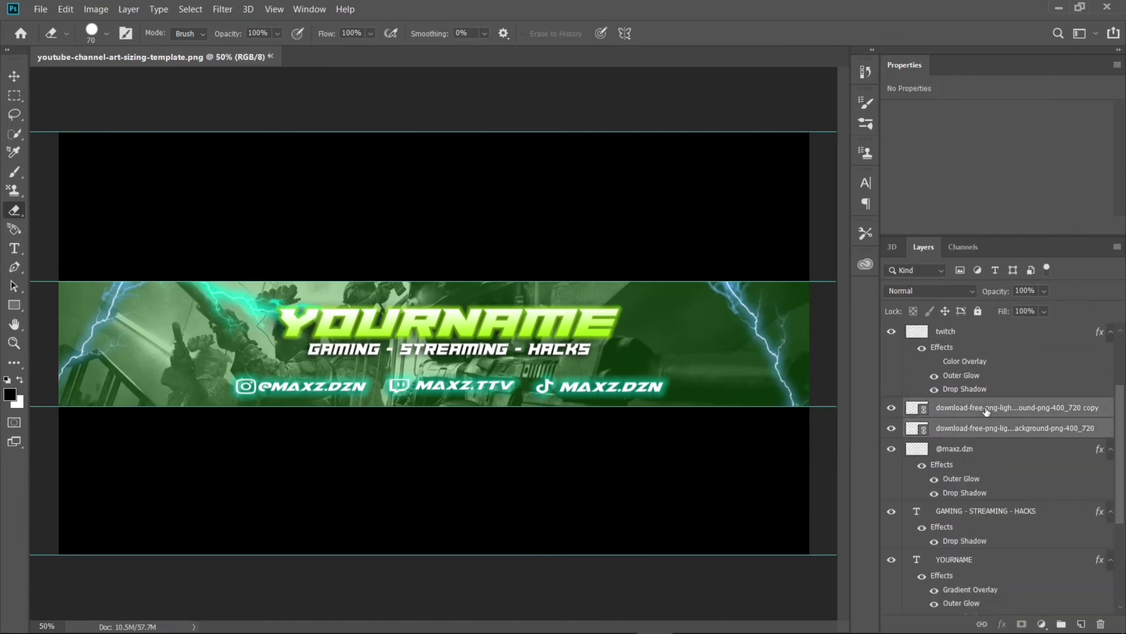
key("Delete")
scroll(972, 474, "down", 3)
left_click(971, 474)
key("ctrl+j")
key("ctrl+t")
left_click_drag(339, 196, 293, 176)
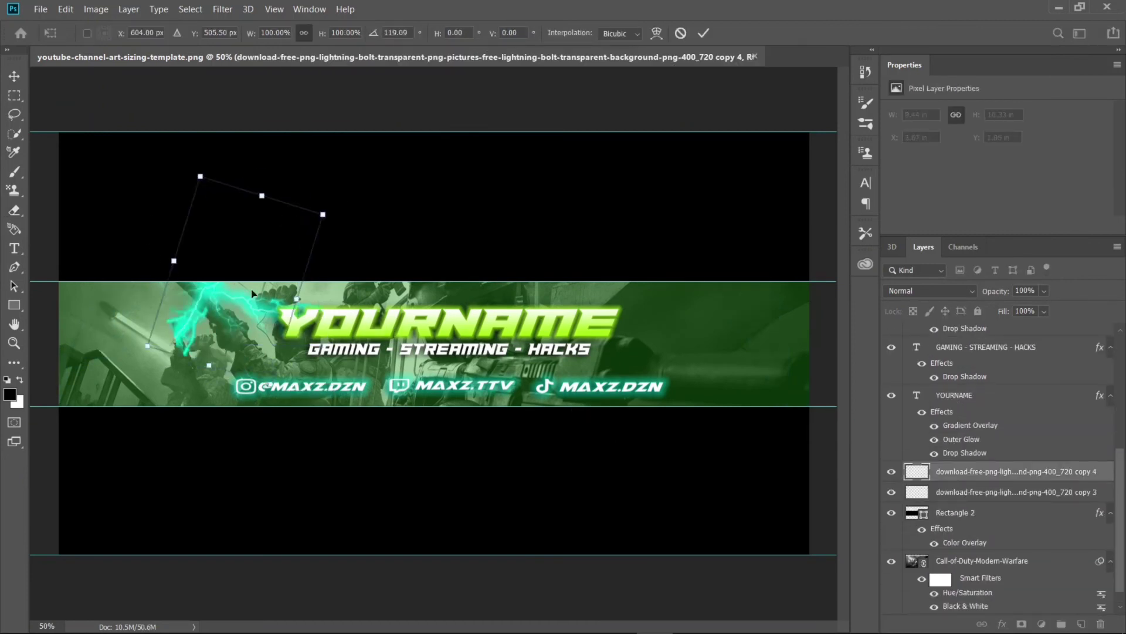
mouse_move(239, 227)
left_mouse_down()
mouse_move(690, 286)
mouse_move(757, 364)
mouse_move(758, 310)
mouse_move(730, 309)
left_mouse_up()
key("Return")
Try erasing and adding a Hue/Saturation adjustment layer, then undo those edits.
key("e")
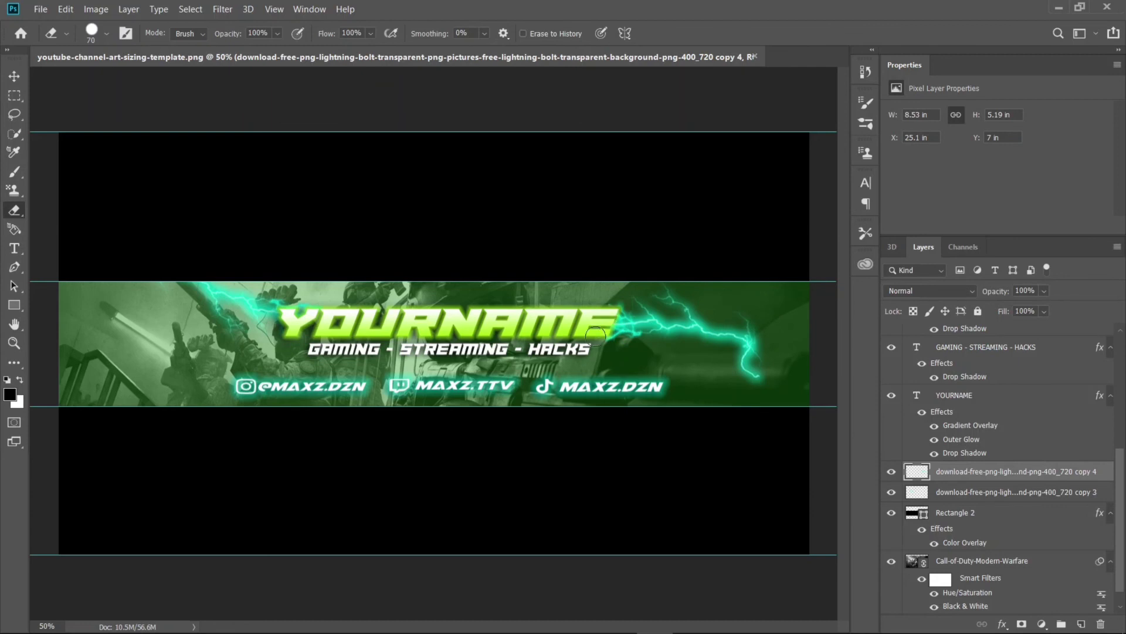
scroll(598, 332, "up", 1)
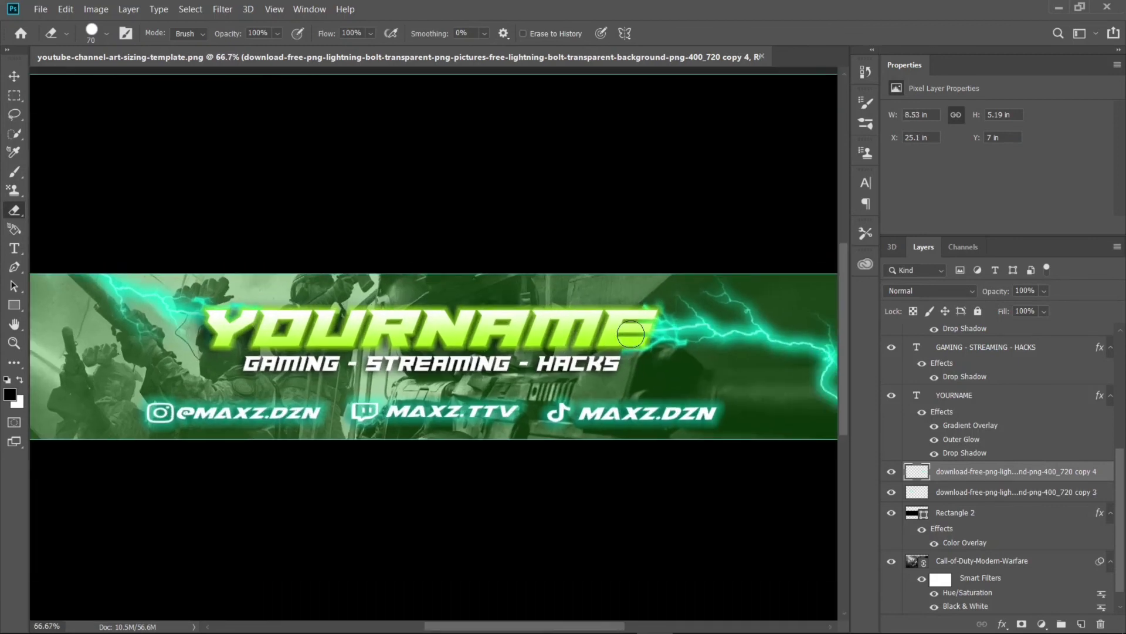
scroll(690, 394, "down", 1)
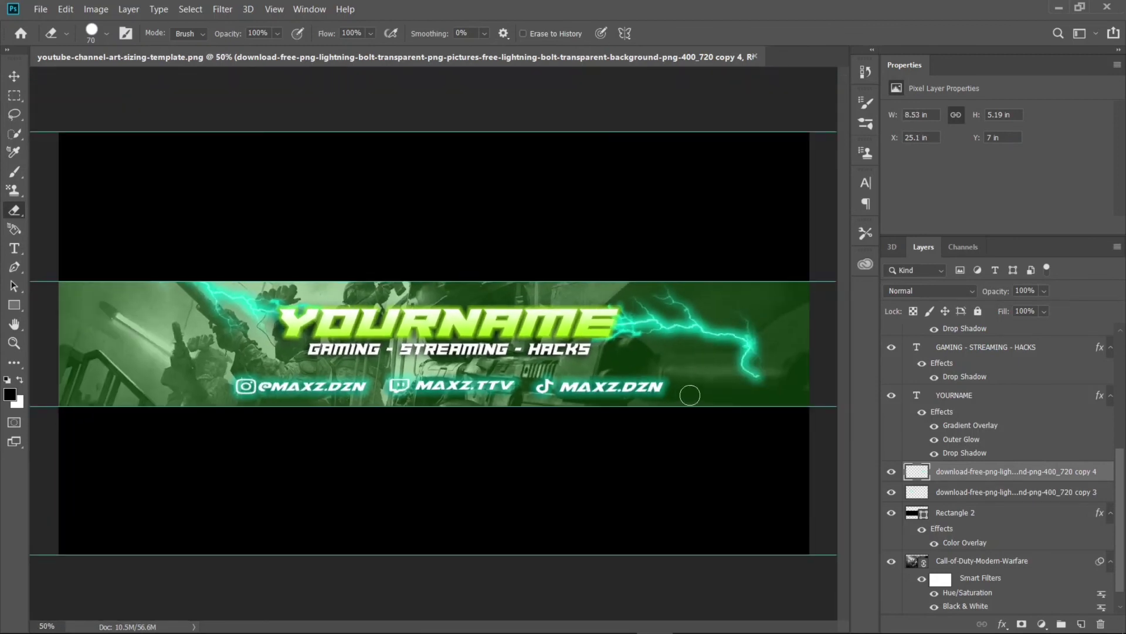
key("ctrl+z")
key("ctrl+z")
key("ctrl+z")
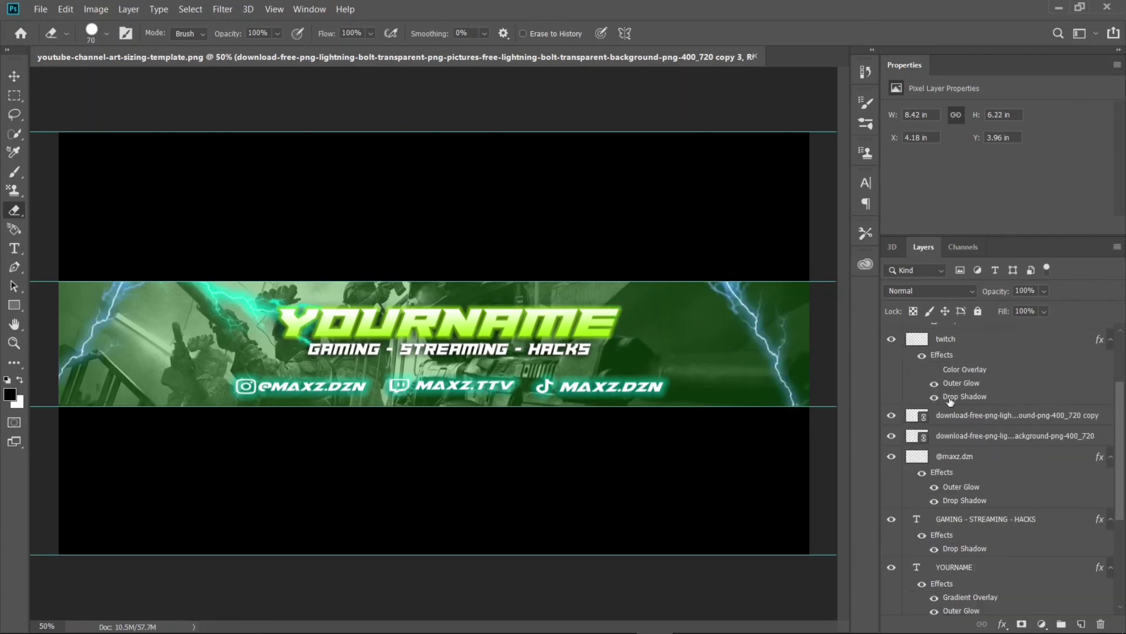
key("ctrl+z")
left_click(1042, 623)
left_click(1032, 476)
scroll(1016, 359, "up", 2)
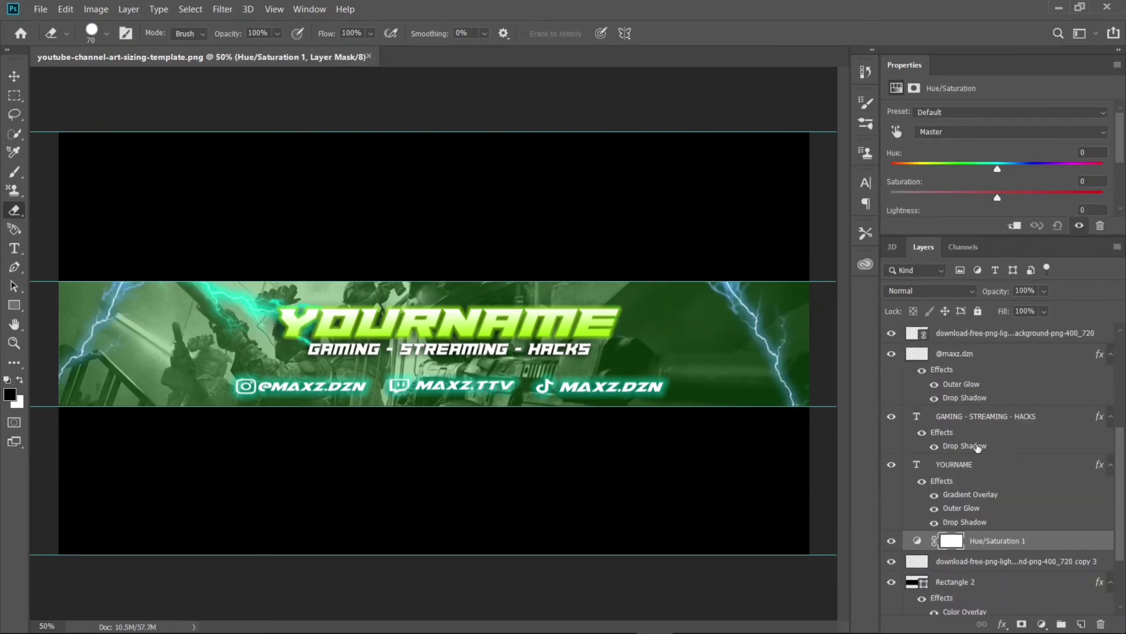
left_click_drag(1010, 418, 1034, 544)
key("ctrl+z")
key("ctrl+z")
key("ctrl+z")
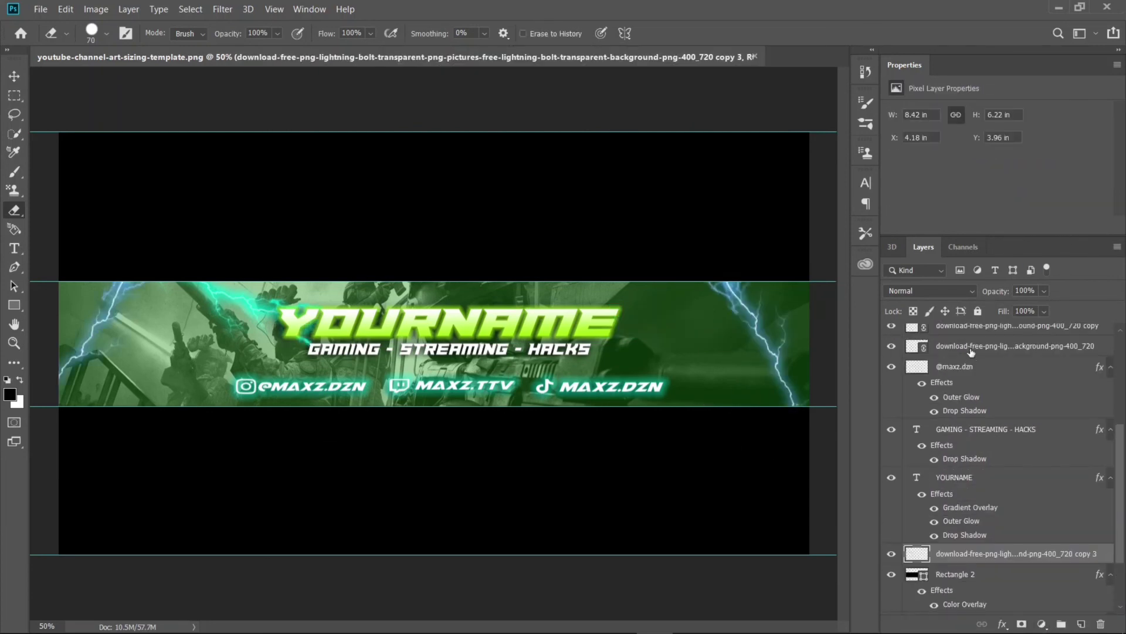
key("ctrl+z")
key("ctrl+z")
key("ctrl+z")
key("ctrl+z")
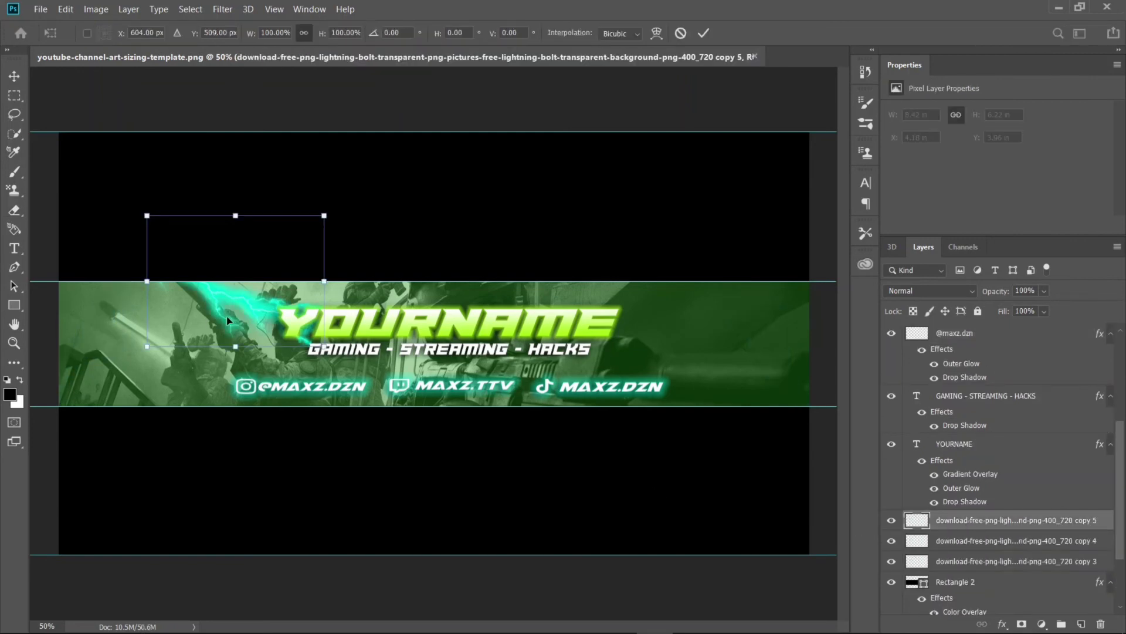
key("ctrl+z")
Rotate one green bolt onto the left edge and hang another from the top right.
left_click_drag(239, 221, 41, 187)
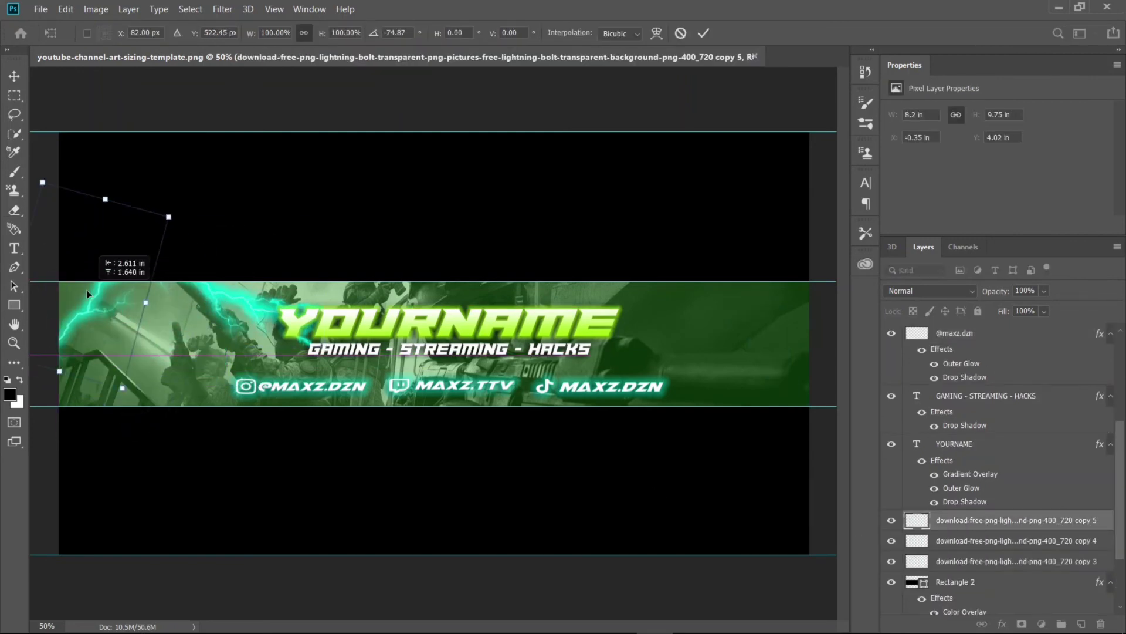
left_click(997, 540)
key("ctrl+t")
left_click_drag(290, 336, 734, 347)
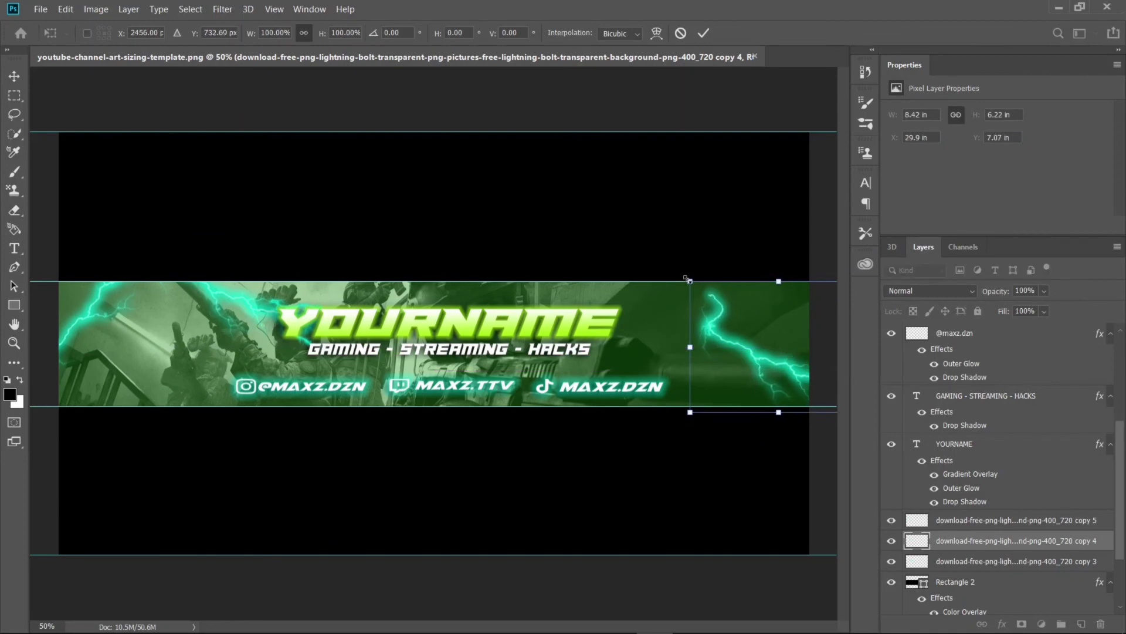
left_click_drag(688, 265, 674, 202)
key("Return")
key("e")
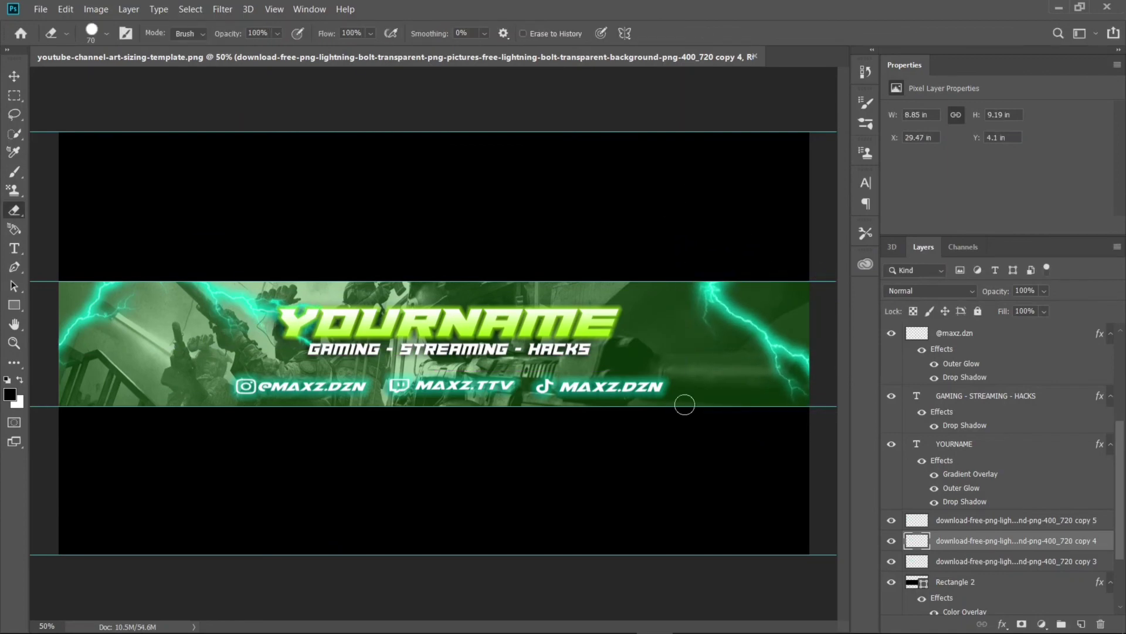